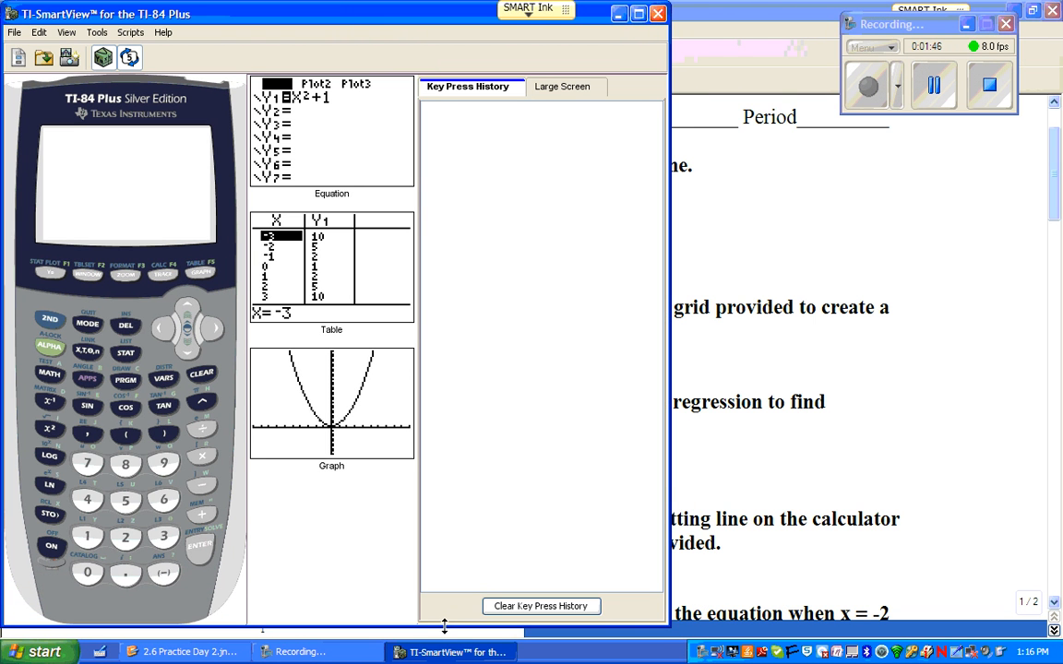
# - Move the calculator window clear of the worksheet's data table and clear lists L1 and L2 with ClrList
pyautogui.moveTo(665, 624); pyautogui.dragTo(457, 627)
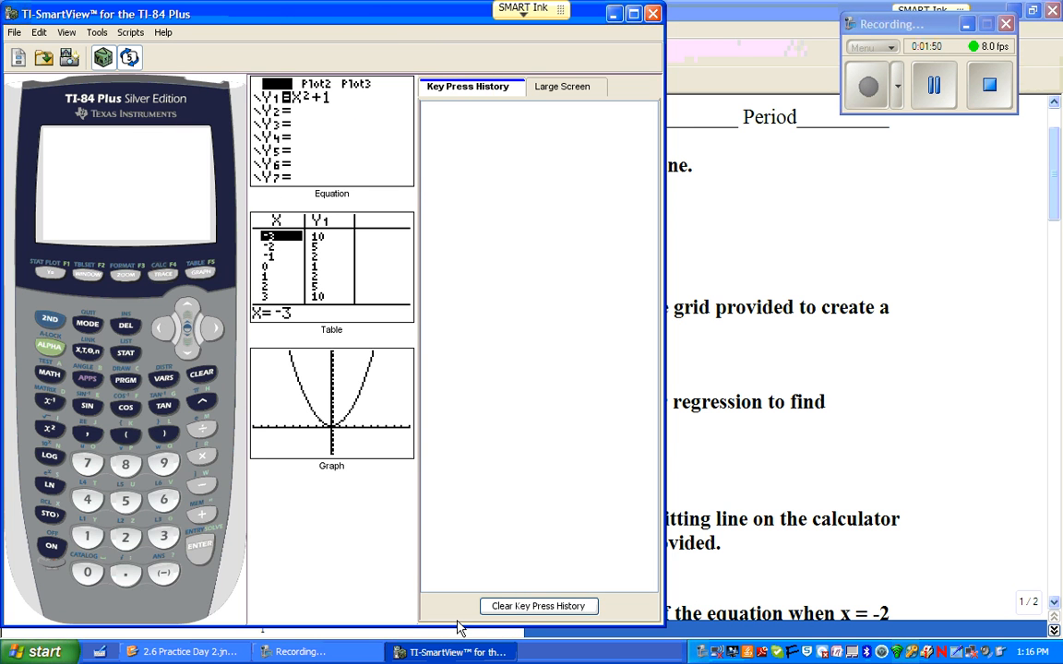
pyautogui.moveTo(339, 15); pyautogui.dragTo(783, 29)
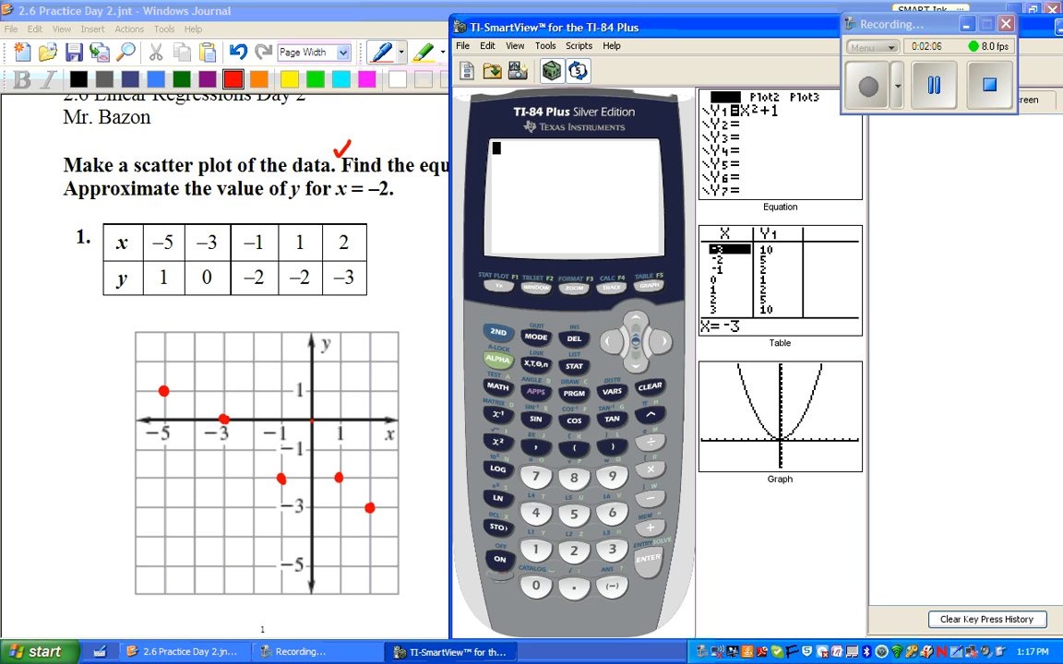
pyautogui.click(577, 368)
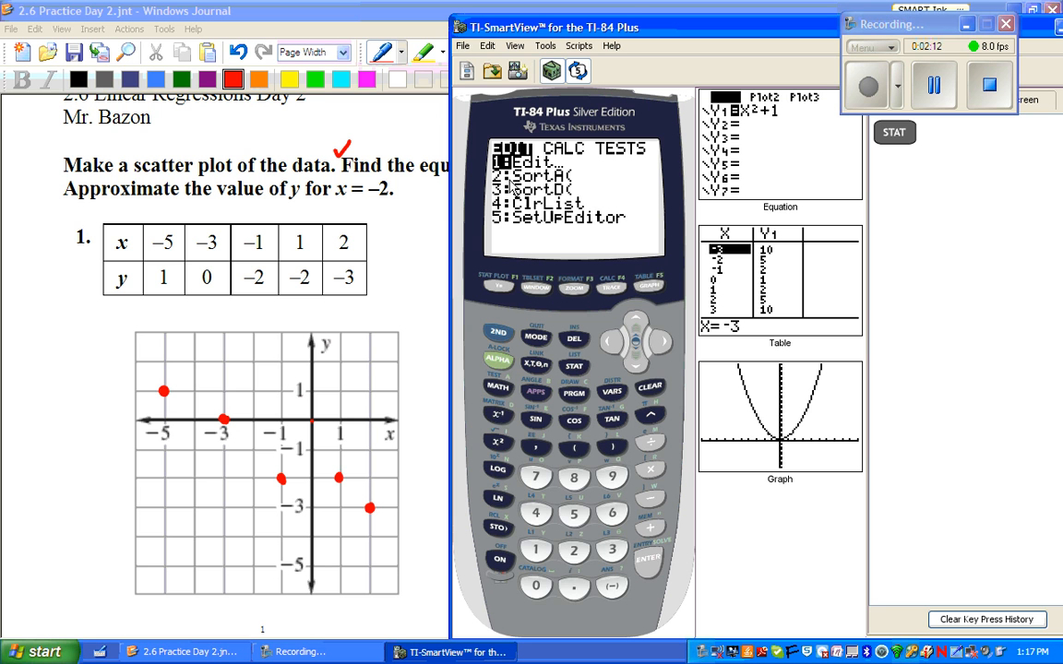
pyautogui.click(537, 514)
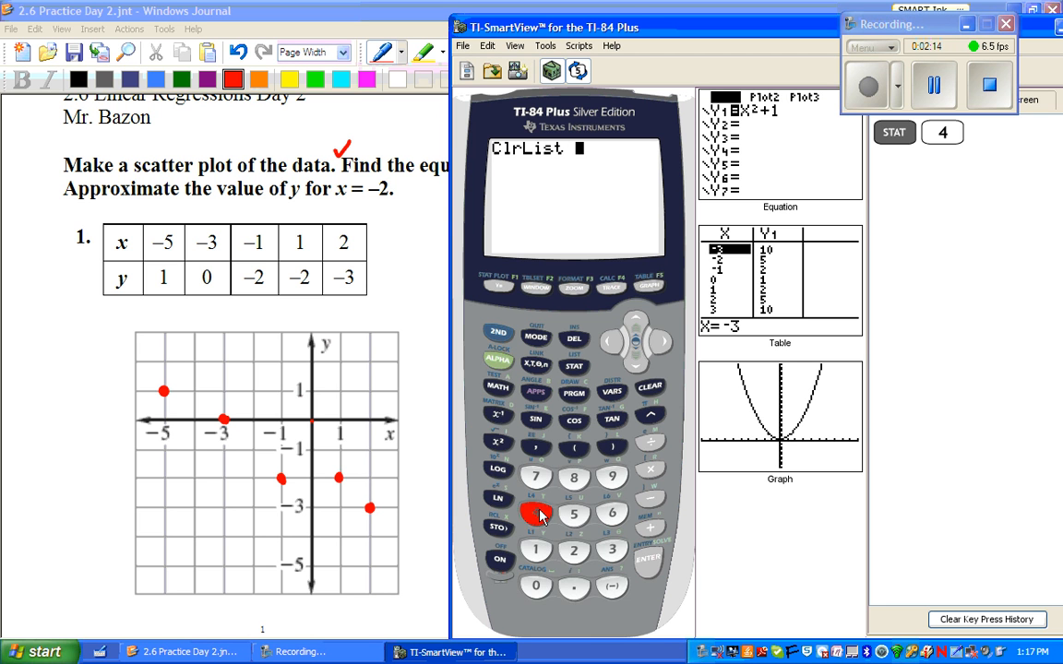
pyautogui.click(498, 332)
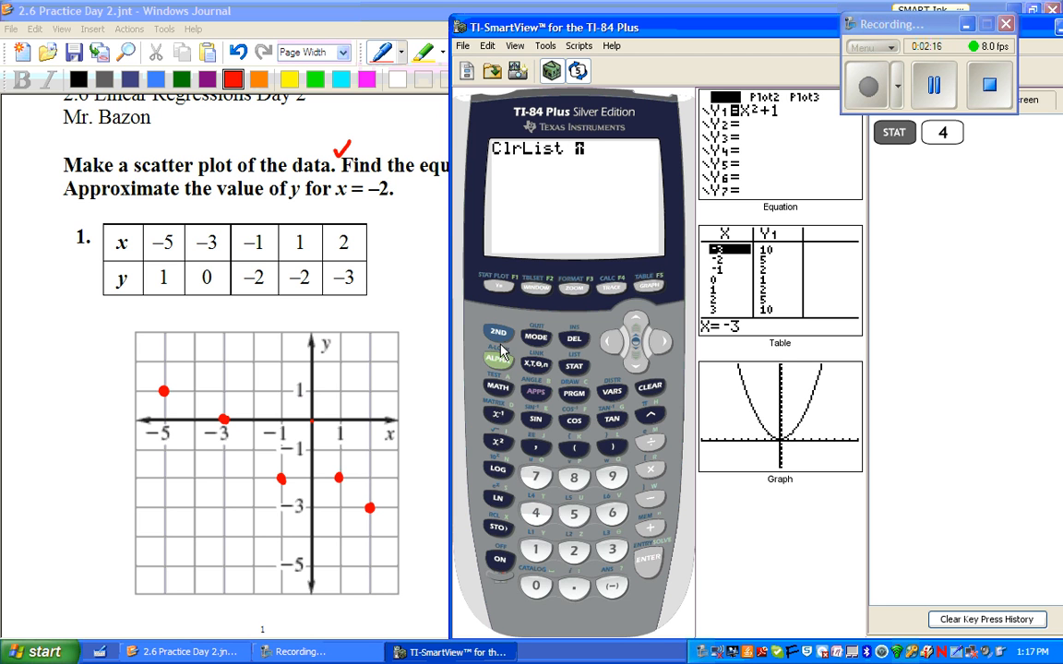
pyautogui.click(536, 549)
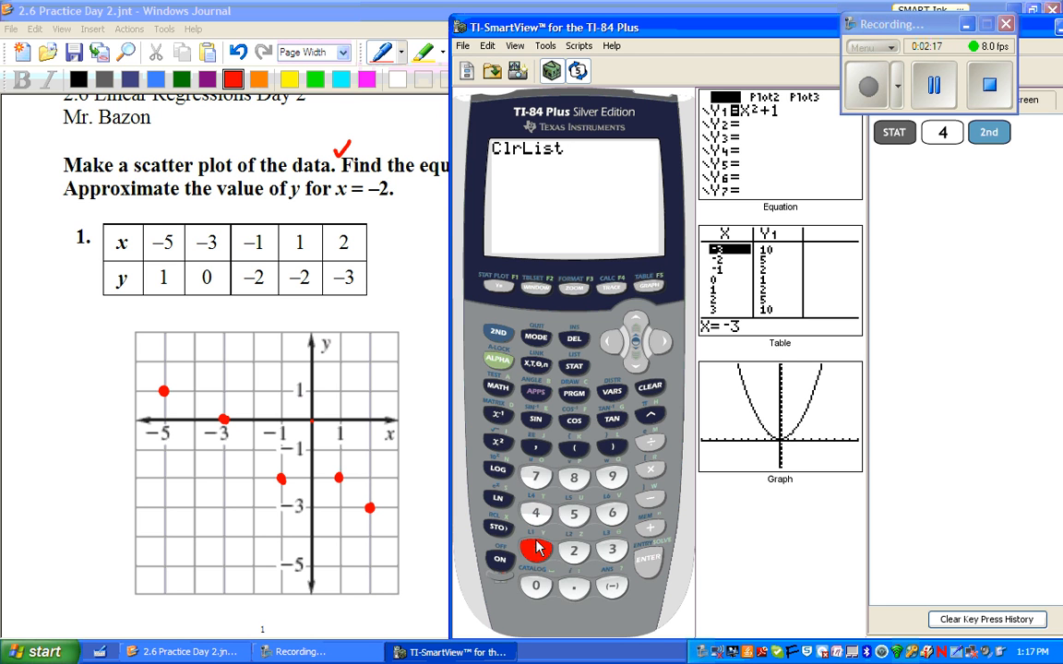
pyautogui.click(534, 449)
pyautogui.click(498, 333)
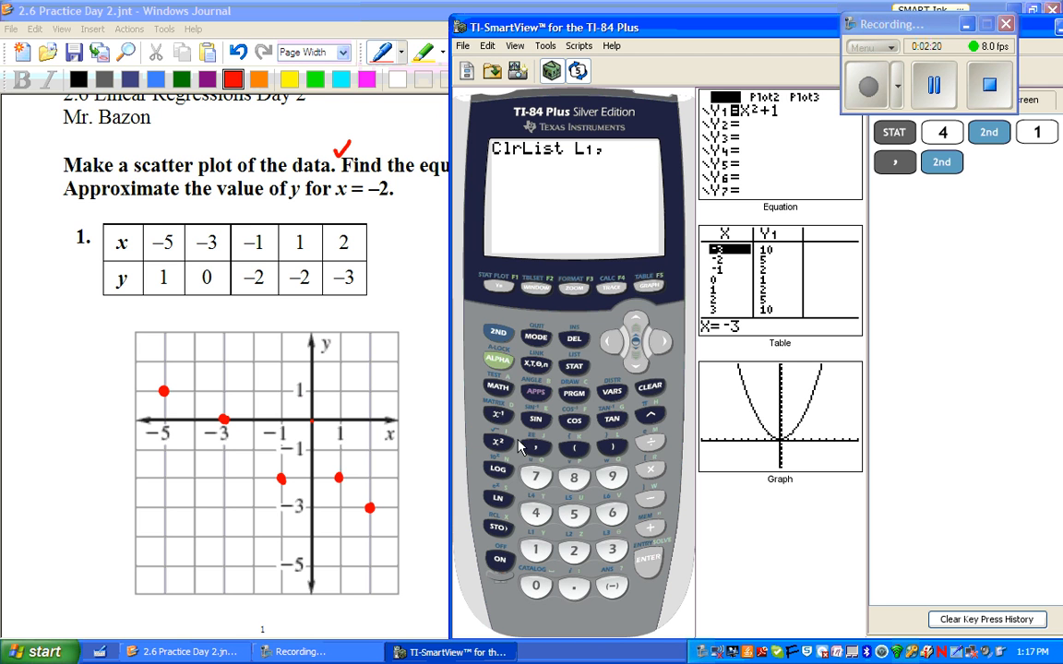
pyautogui.click(573, 555)
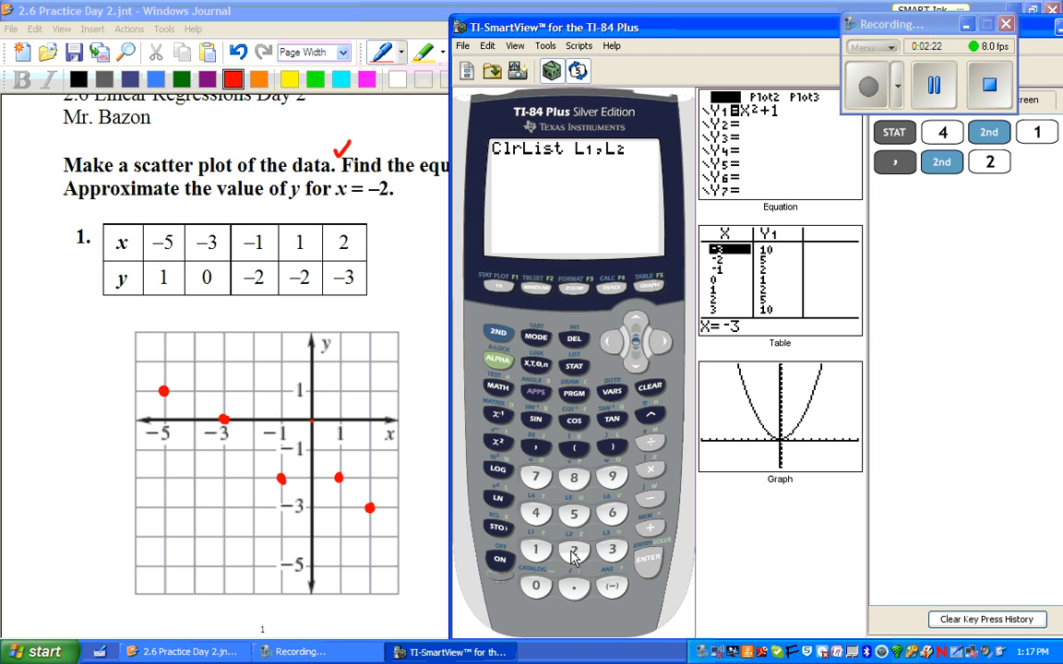
pyautogui.click(649, 561)
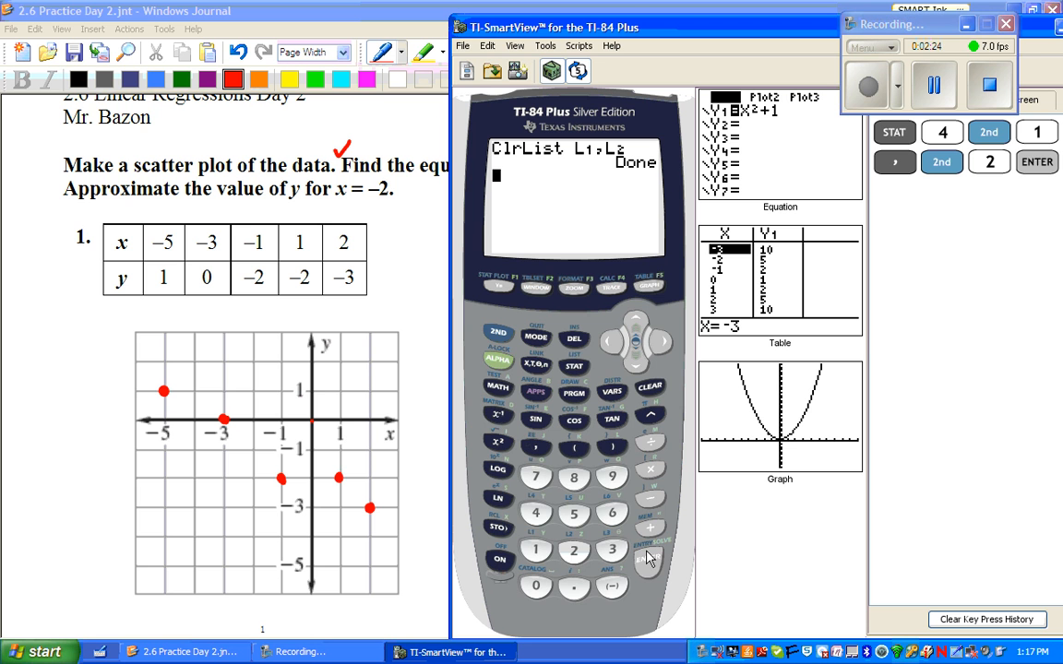
# - Enter the x values -5, -3, -1, 1 and 2 into list L1 of the stat list editor
pyautogui.click(574, 368)
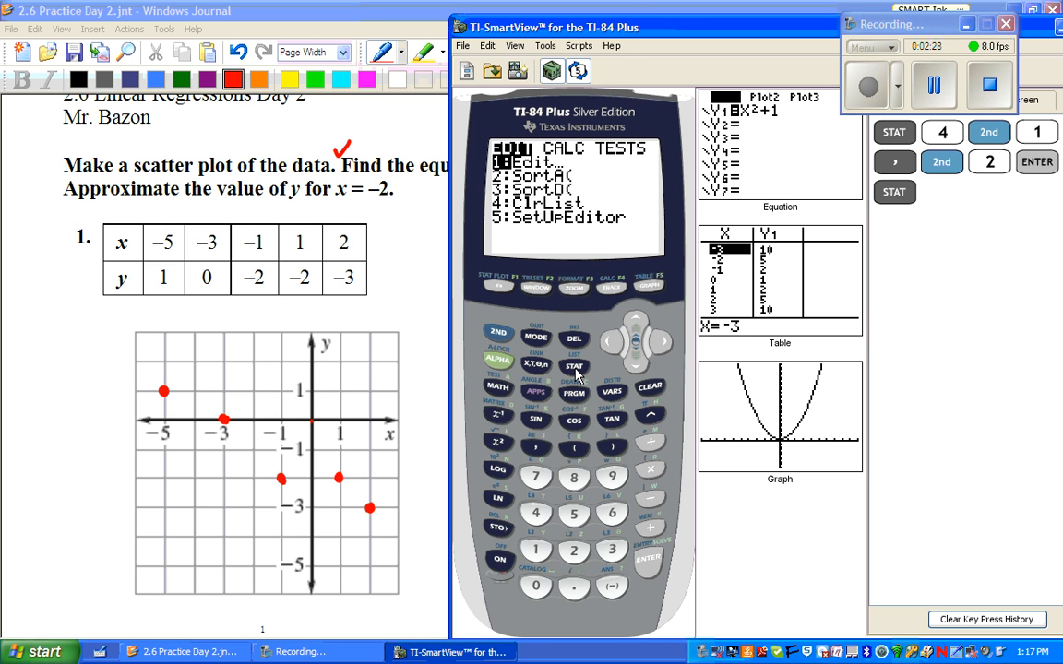
pyautogui.click(648, 570)
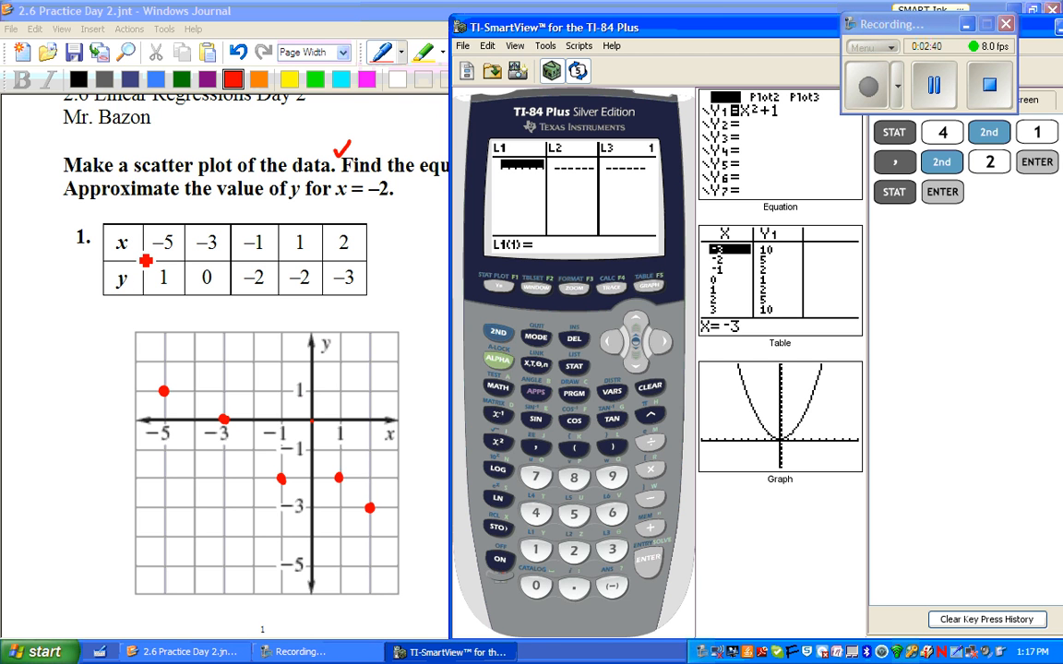
pyautogui.click(612, 587)
pyautogui.click(574, 515)
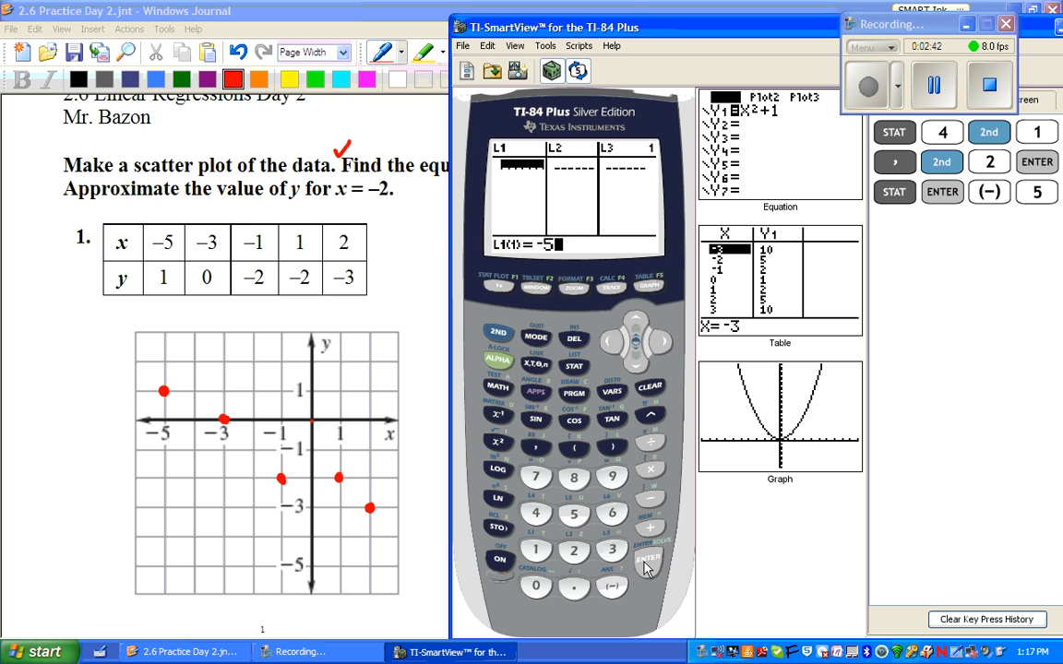
pyautogui.click(648, 563)
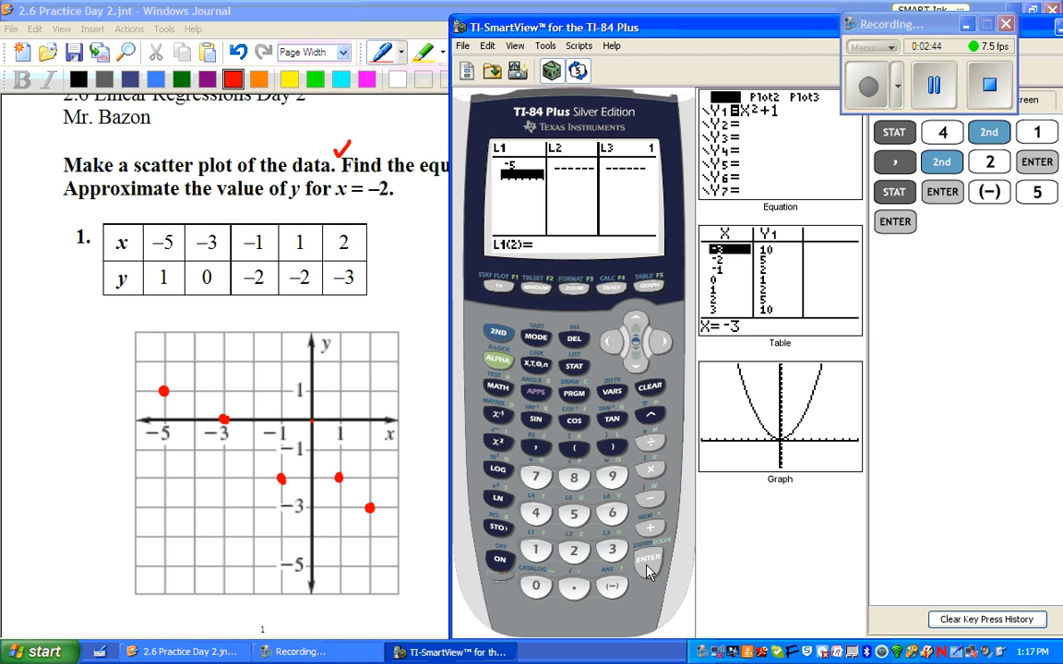
pyautogui.click(612, 587)
pyautogui.click(612, 551)
pyautogui.click(648, 563)
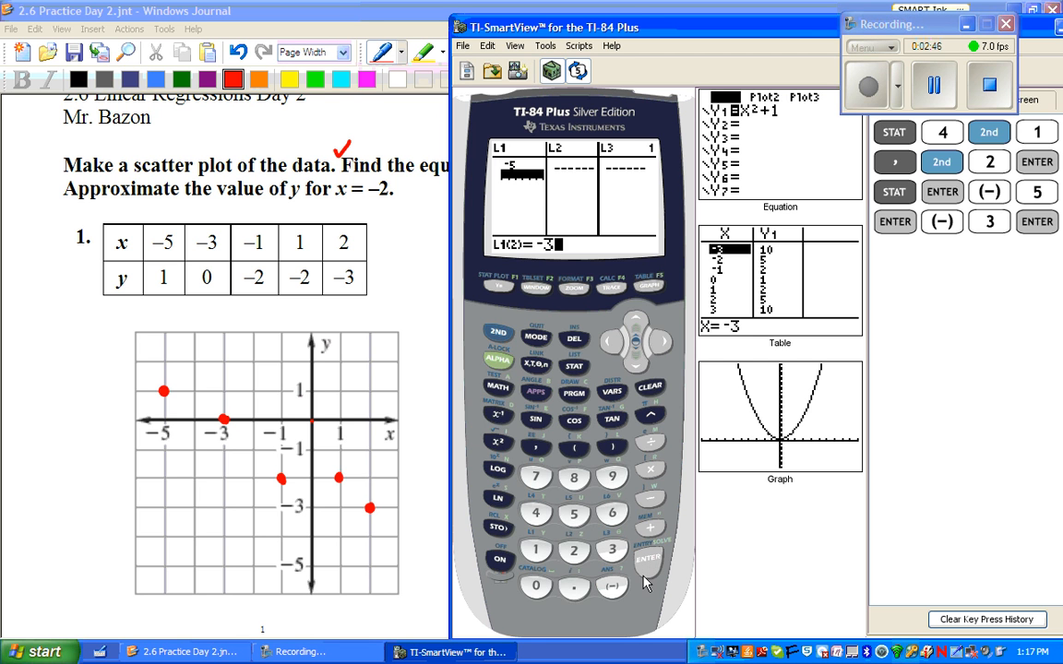
pyautogui.click(612, 586)
pyautogui.click(535, 551)
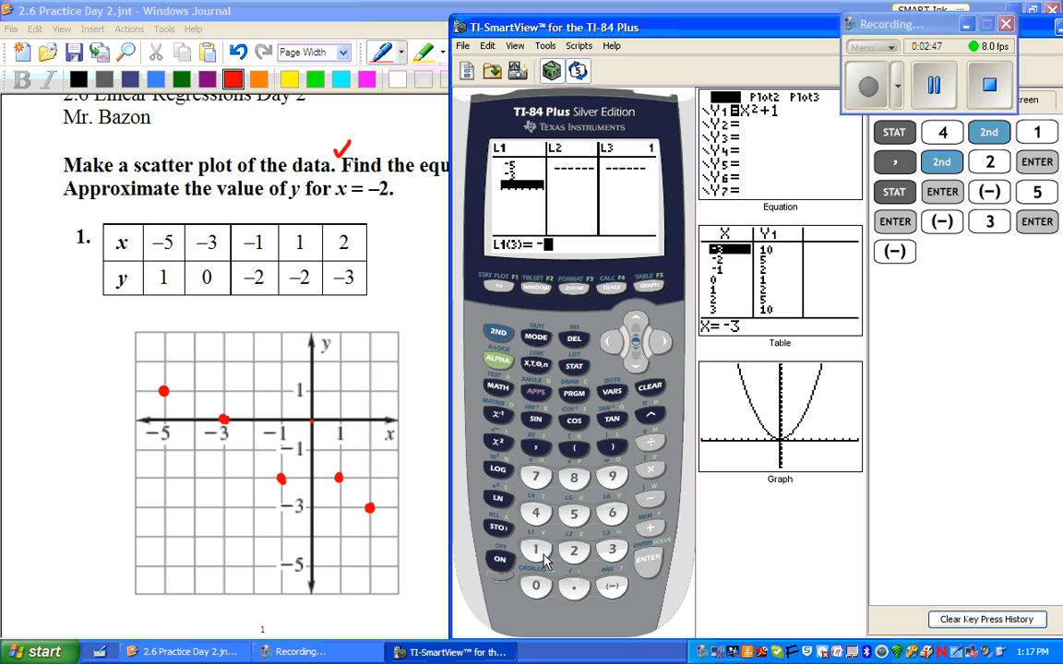
pyautogui.click(648, 563)
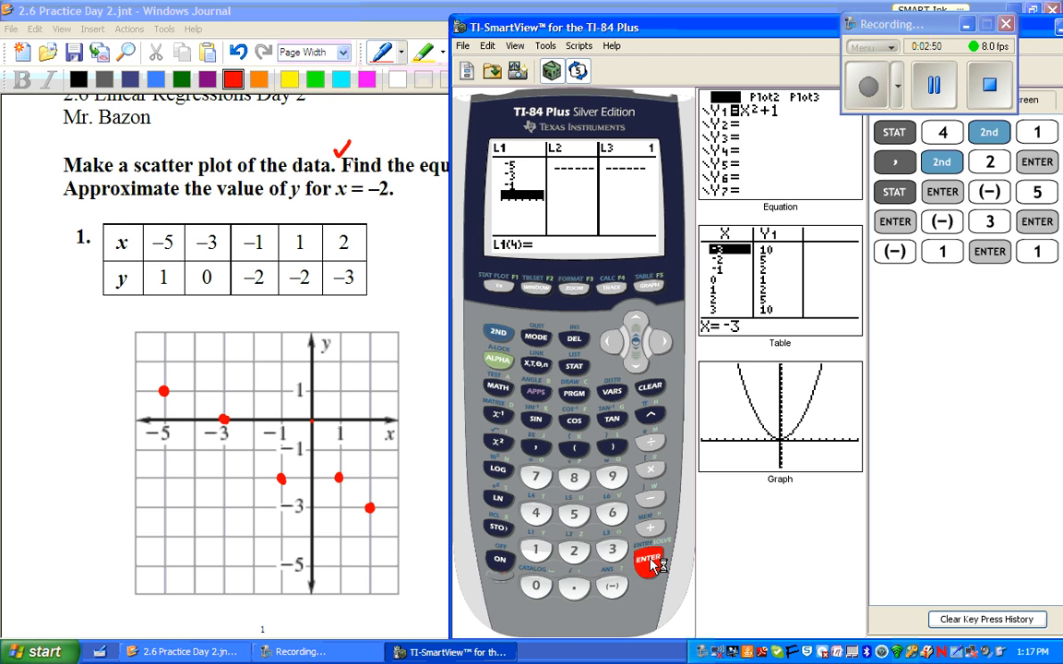
pyautogui.click(649, 562)
pyautogui.click(573, 551)
pyautogui.click(648, 563)
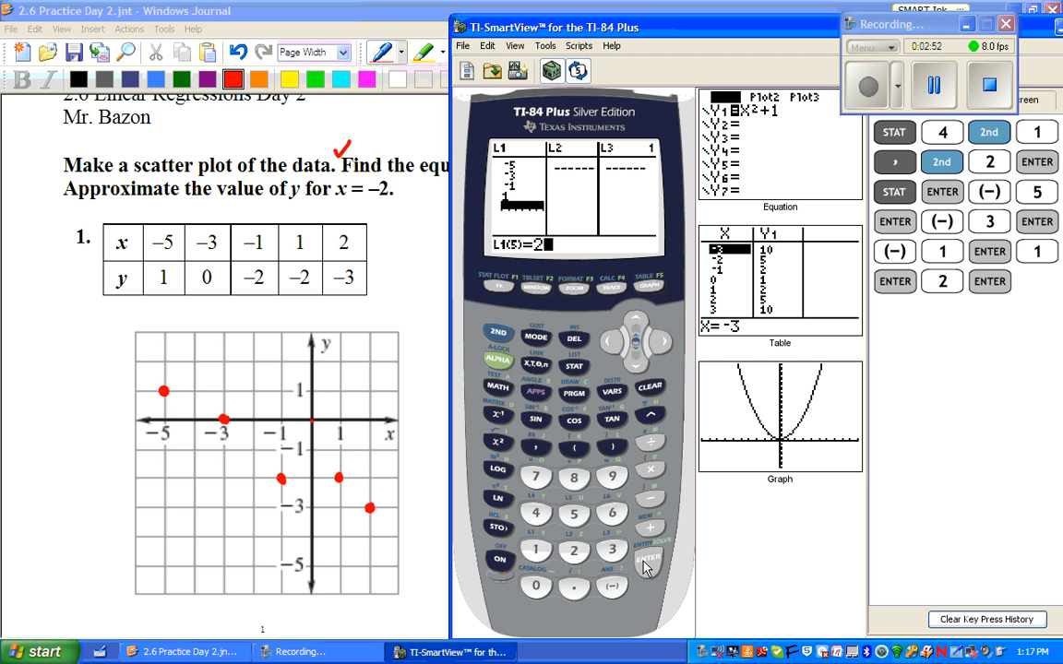
# - Mark the x label of the data table in Windows Journal with a red check mark and return to TI-SmartView
pyautogui.click(113, 243)
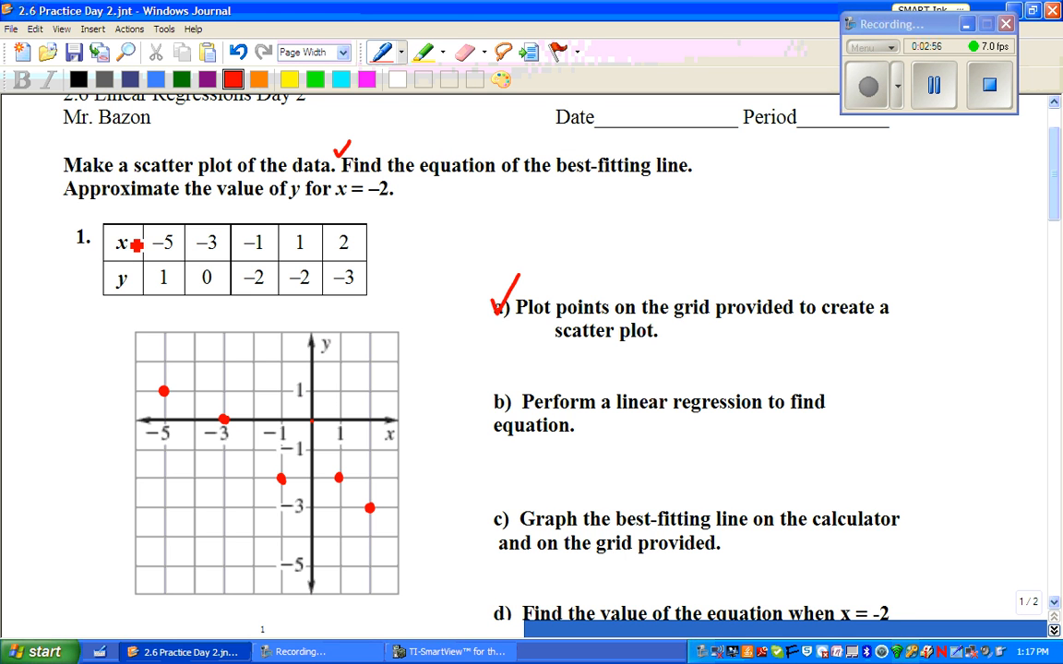
pyautogui.moveTo(107, 236)
pyautogui.mouseDown()
pyautogui.moveTo(114, 245)
pyautogui.moveTo(125, 215)
pyautogui.mouseUp()
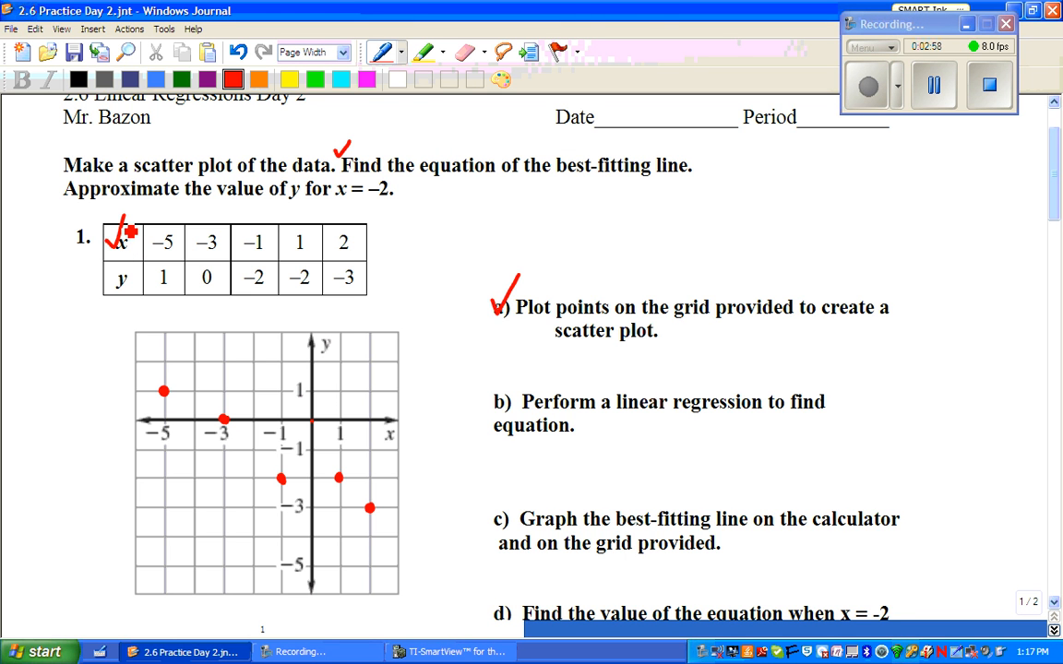
pyautogui.click(433, 653)
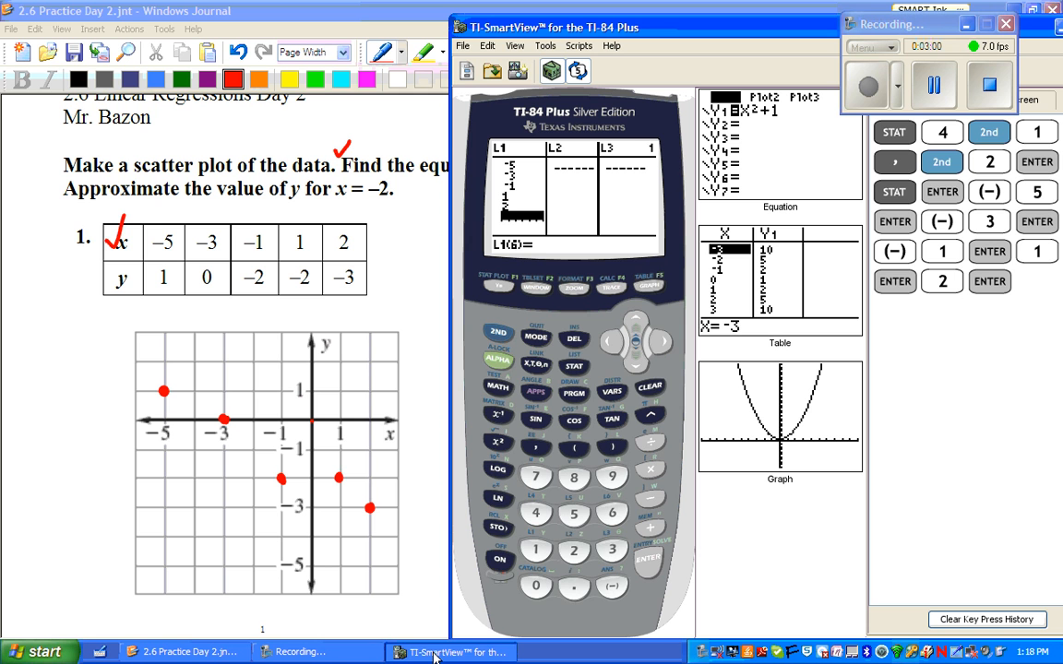
# - Enter the y values 1, 0, -2, -2 and -3 into list L2
pyautogui.click(657, 343)
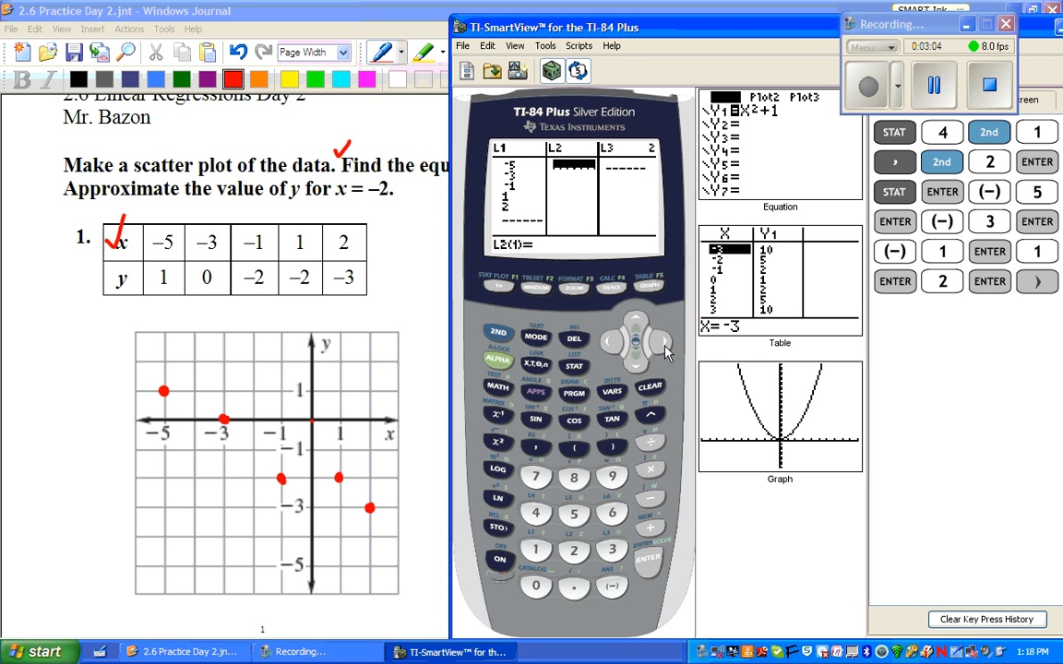
pyautogui.click(540, 552)
pyautogui.press('Return')
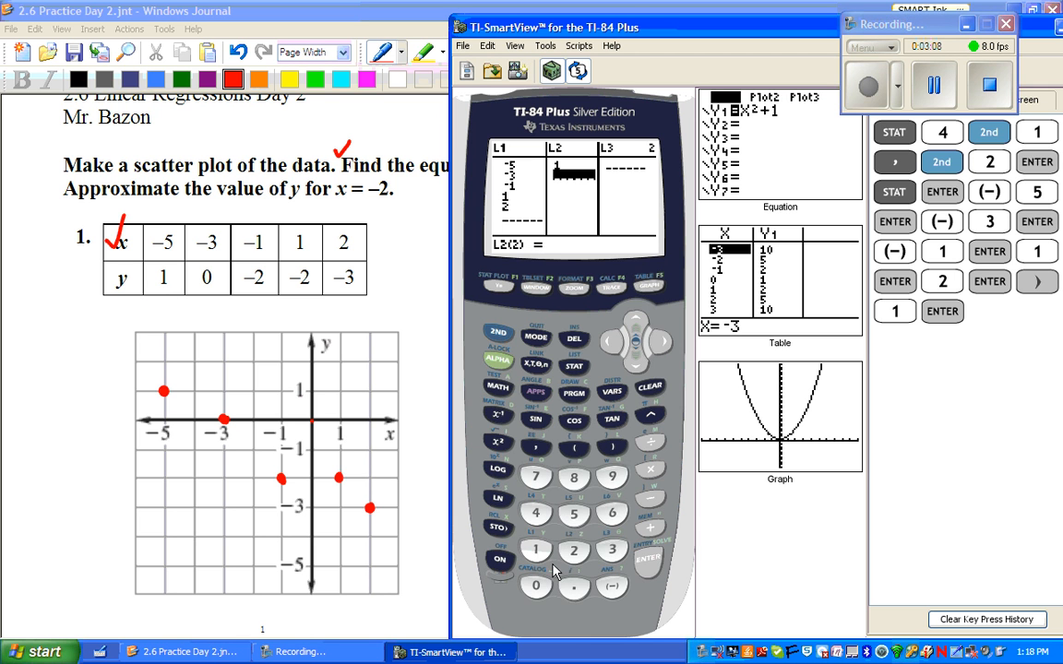
pyautogui.click(536, 586)
pyautogui.click(650, 570)
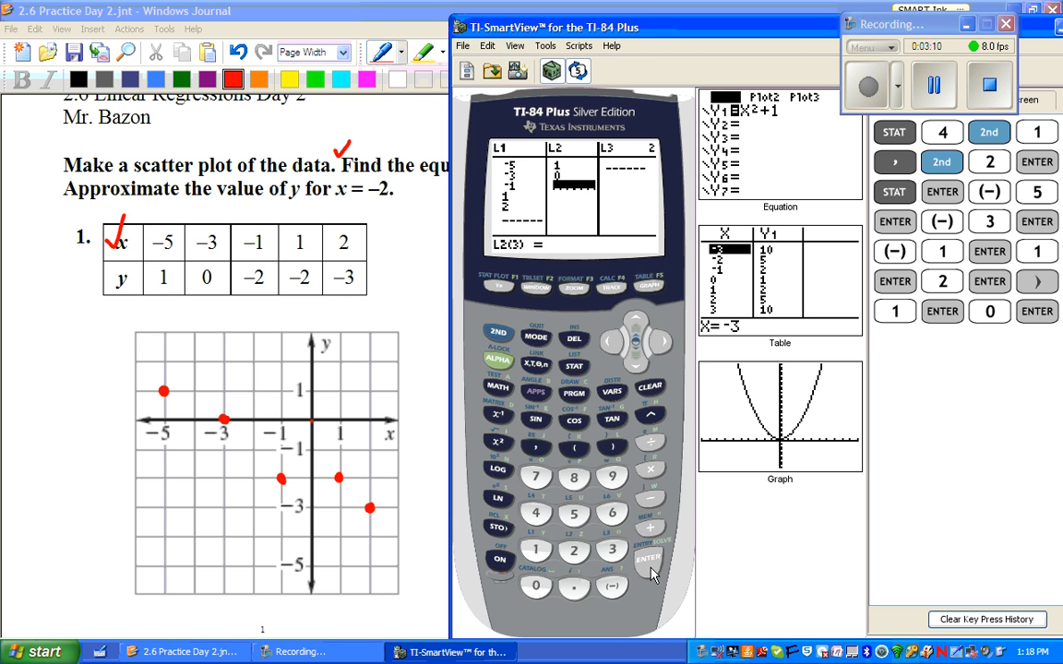
pyautogui.click(612, 586)
pyautogui.click(573, 551)
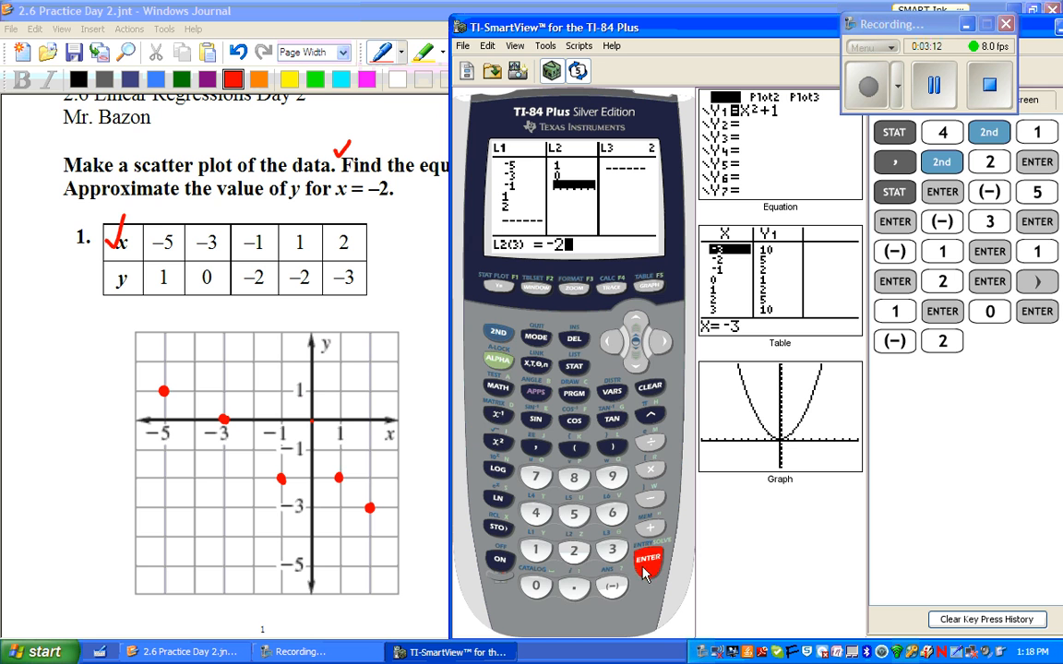
pyautogui.click(646, 568)
pyautogui.click(612, 586)
pyautogui.click(573, 551)
pyautogui.click(646, 568)
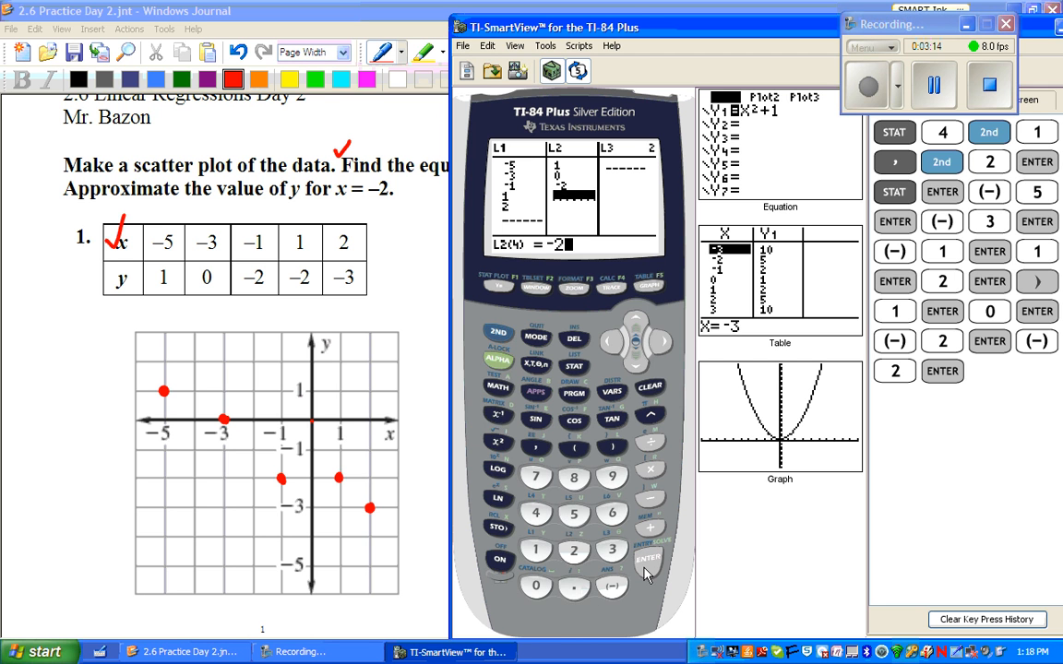
pyautogui.click(612, 586)
pyautogui.click(612, 551)
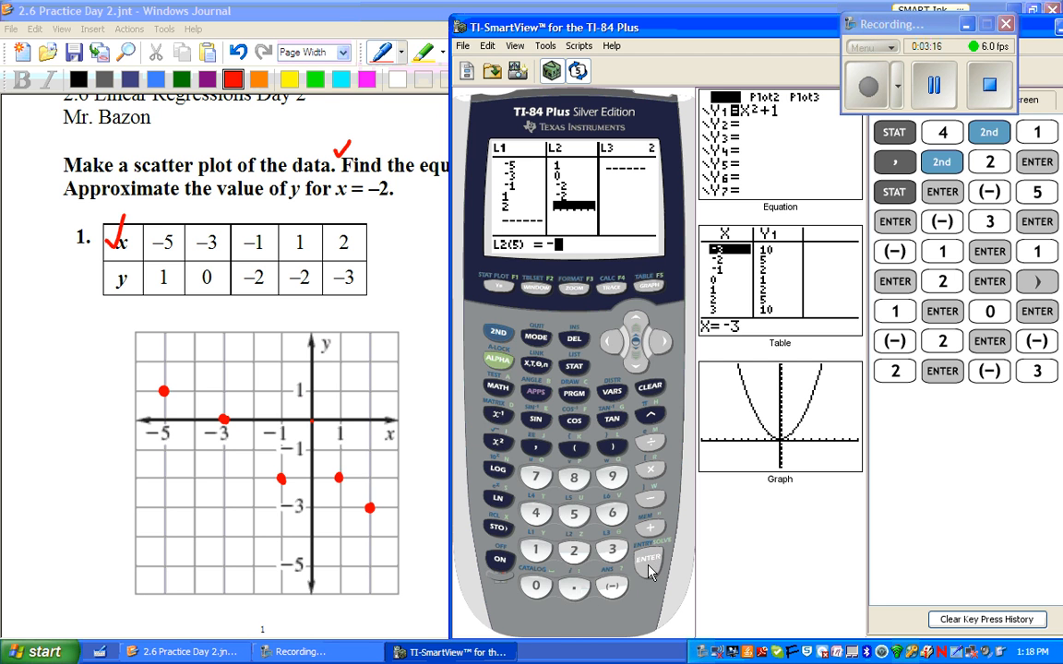
pyautogui.click(646, 568)
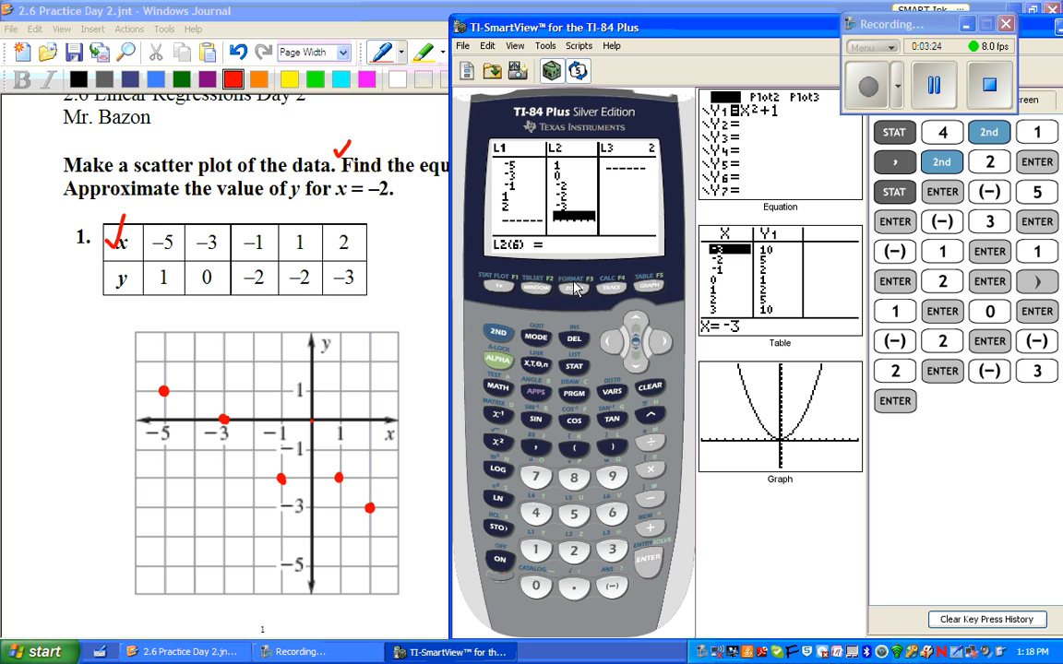
# - Graph the list data with zoom option 9 (ZoomStat), clearing the X²+1 equation from Y1 and regraphing with the same zoom
pyautogui.click(573, 290)
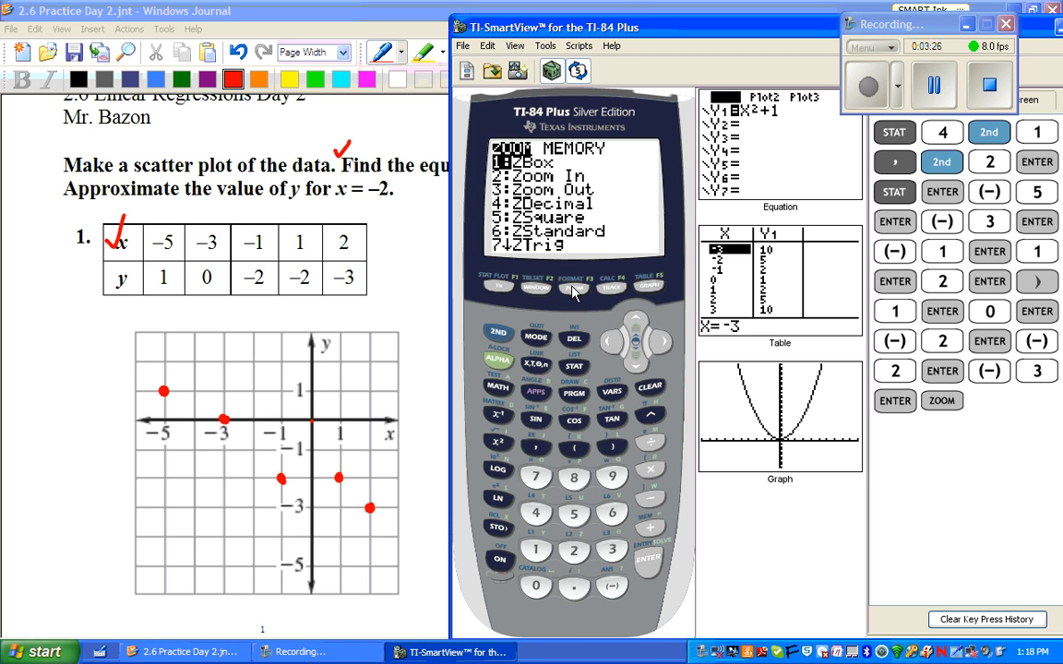
pyautogui.click(611, 477)
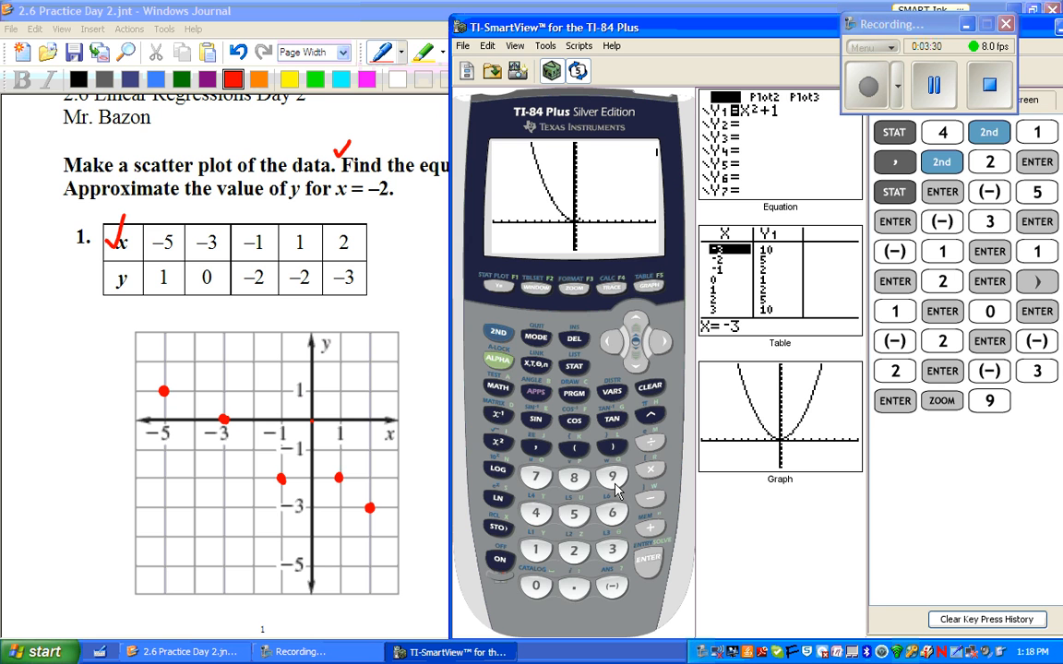
pyautogui.click(499, 291)
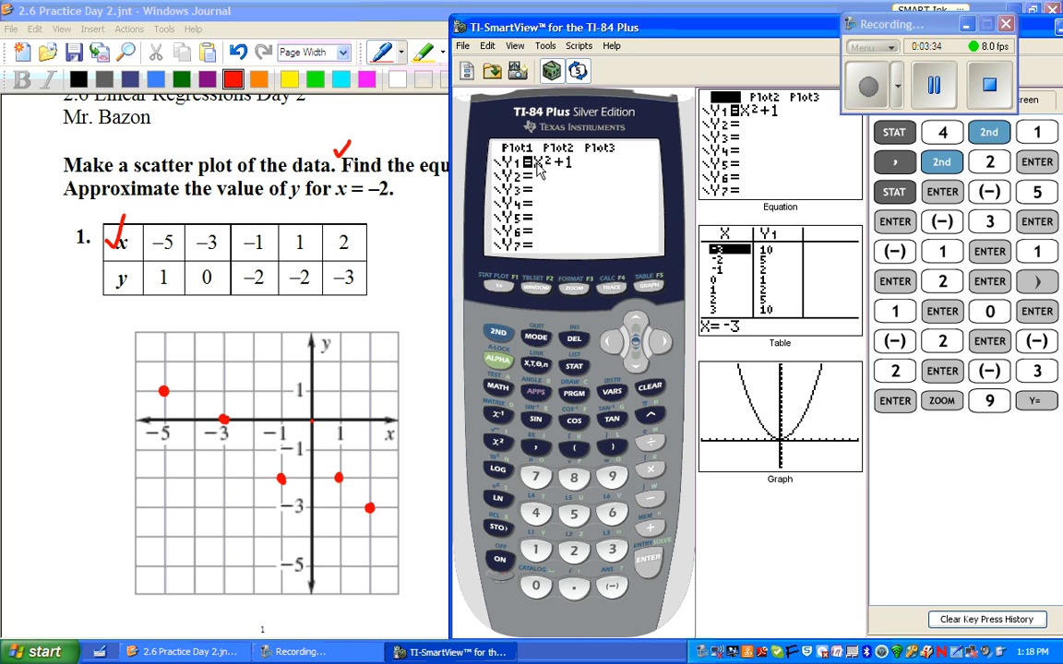
pyautogui.click(650, 390)
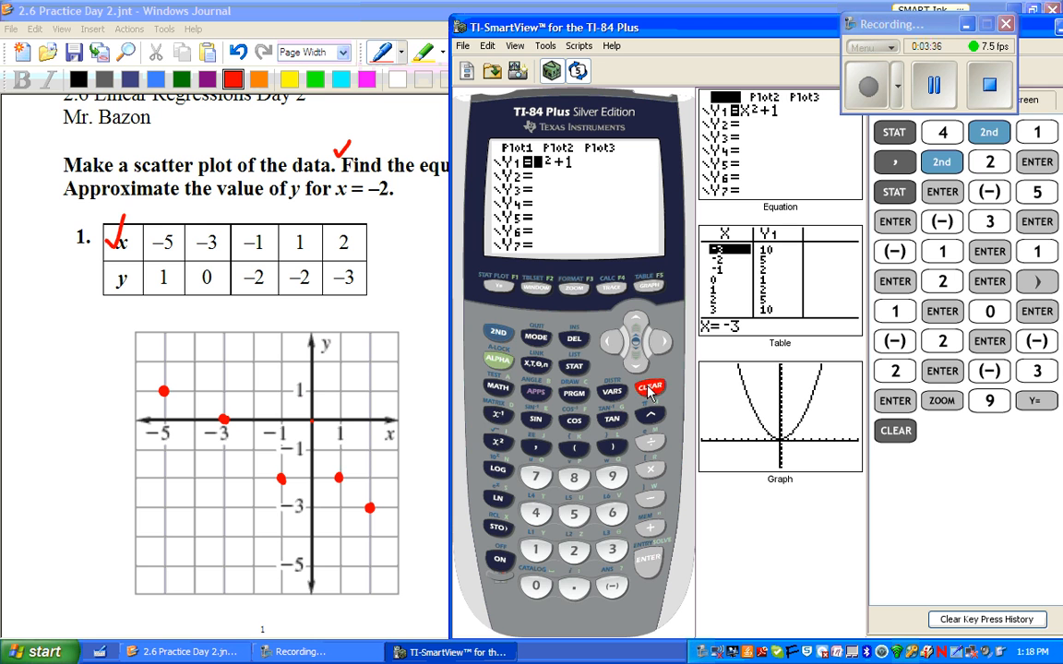
pyautogui.click(573, 288)
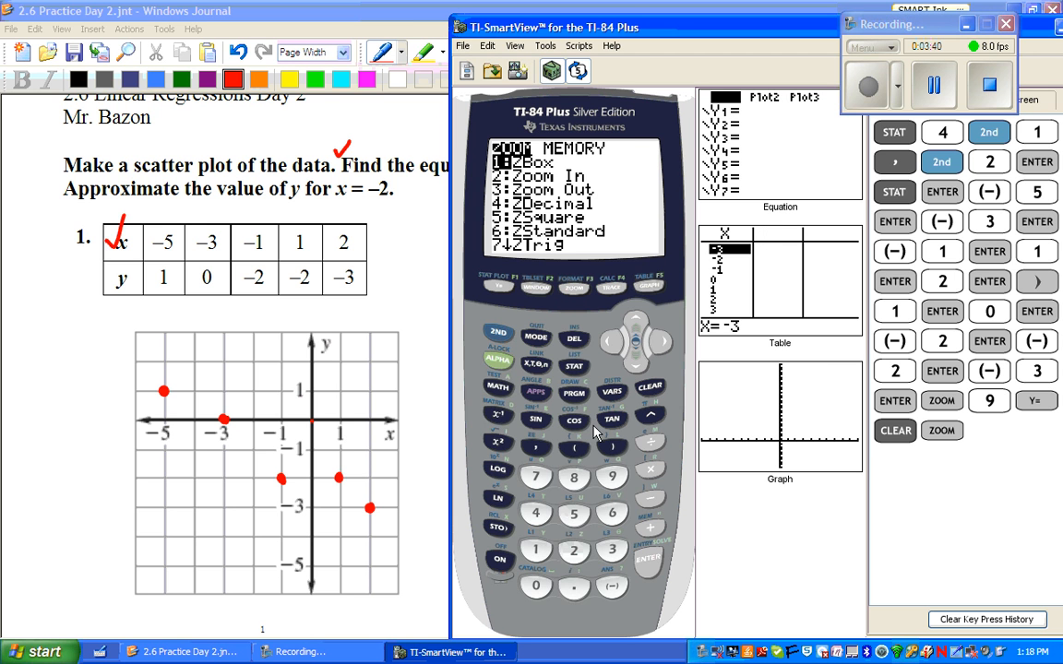
pyautogui.press('9')
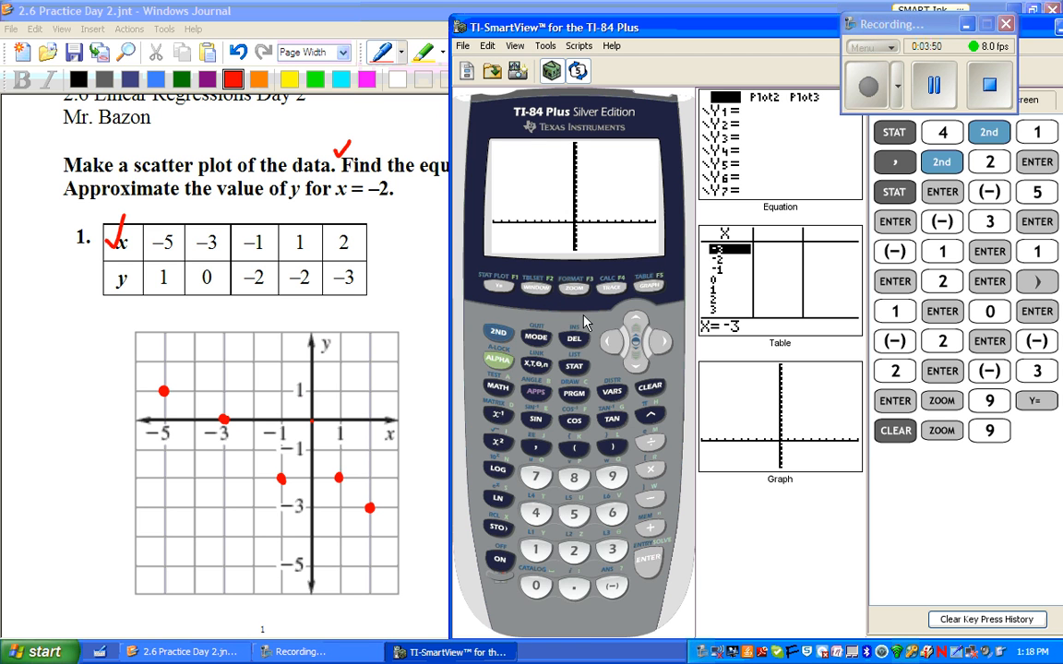
# - Reopen the stat list editor to check the data in L1 and L2
pyautogui.click(585, 367)
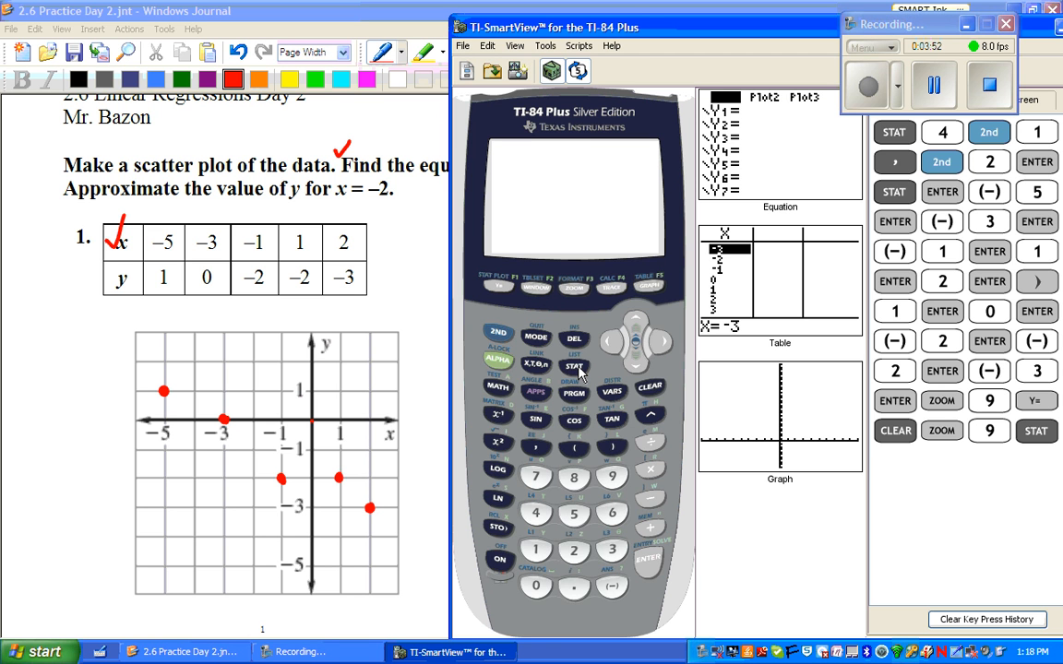
pyautogui.click(649, 558)
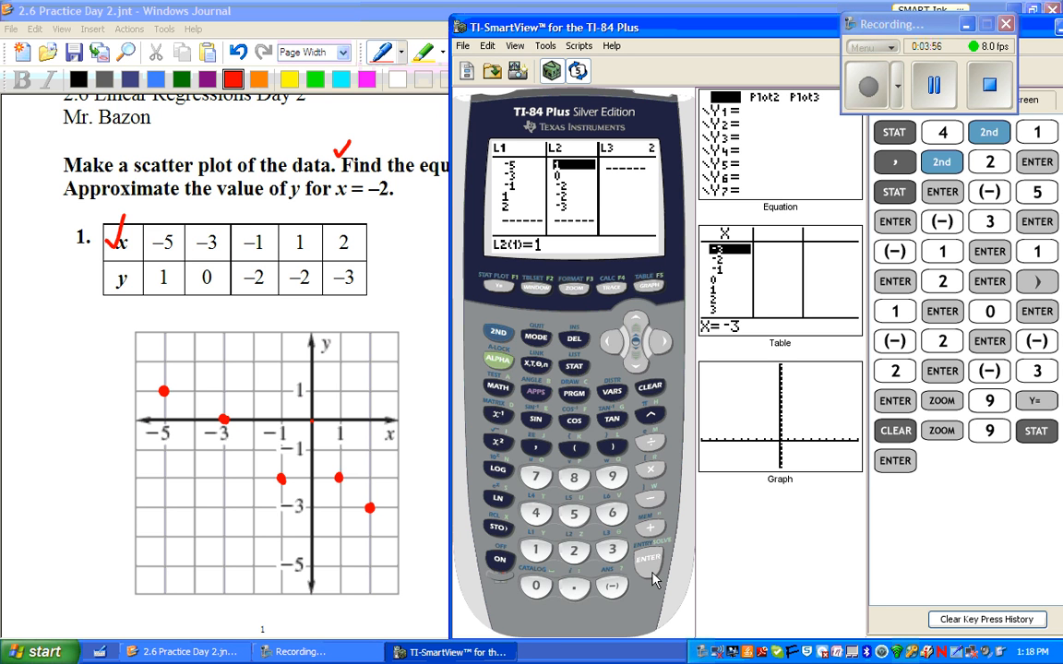
pyautogui.click(503, 338)
pyautogui.click(501, 336)
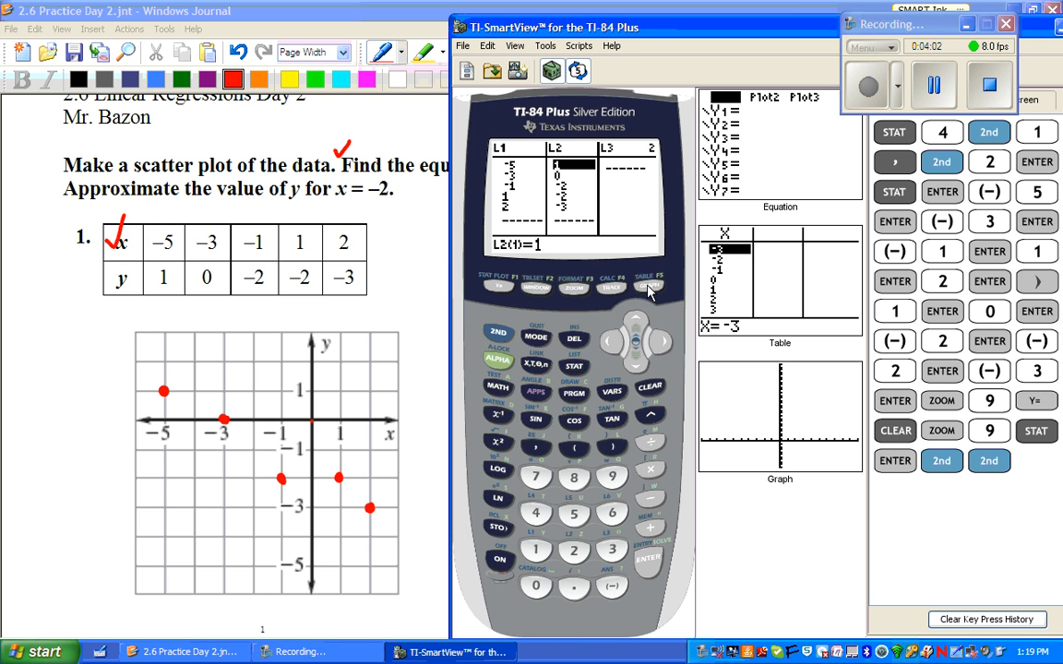
pyautogui.click(650, 288)
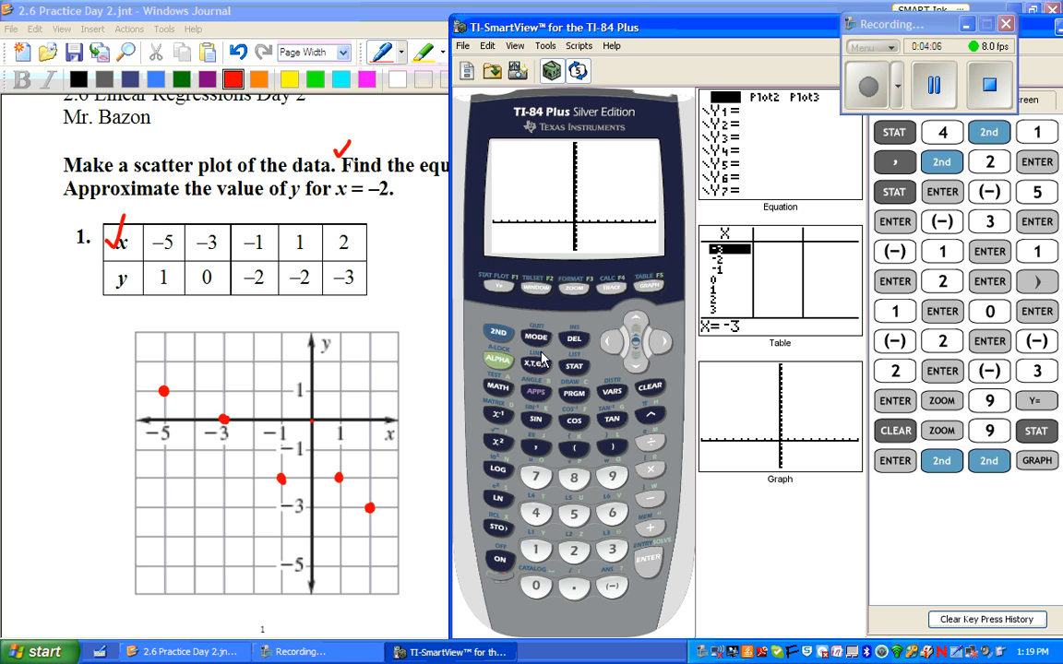
pyautogui.click(612, 393)
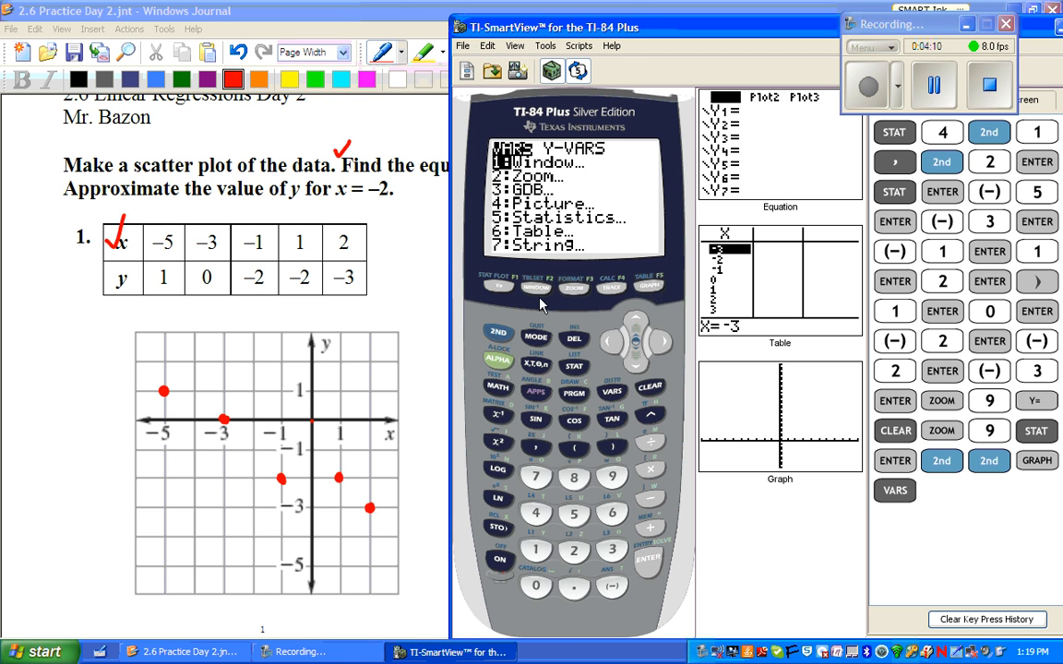
pyautogui.click(499, 287)
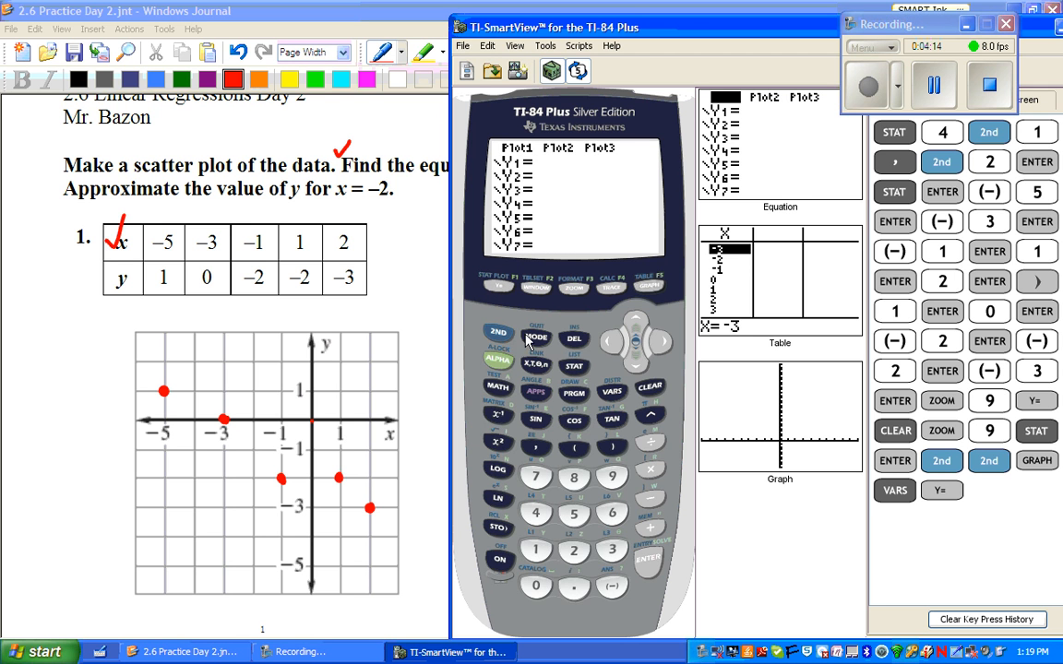
# - Turn on Plot1 in the calculator's stat plot settings
pyautogui.click(499, 330)
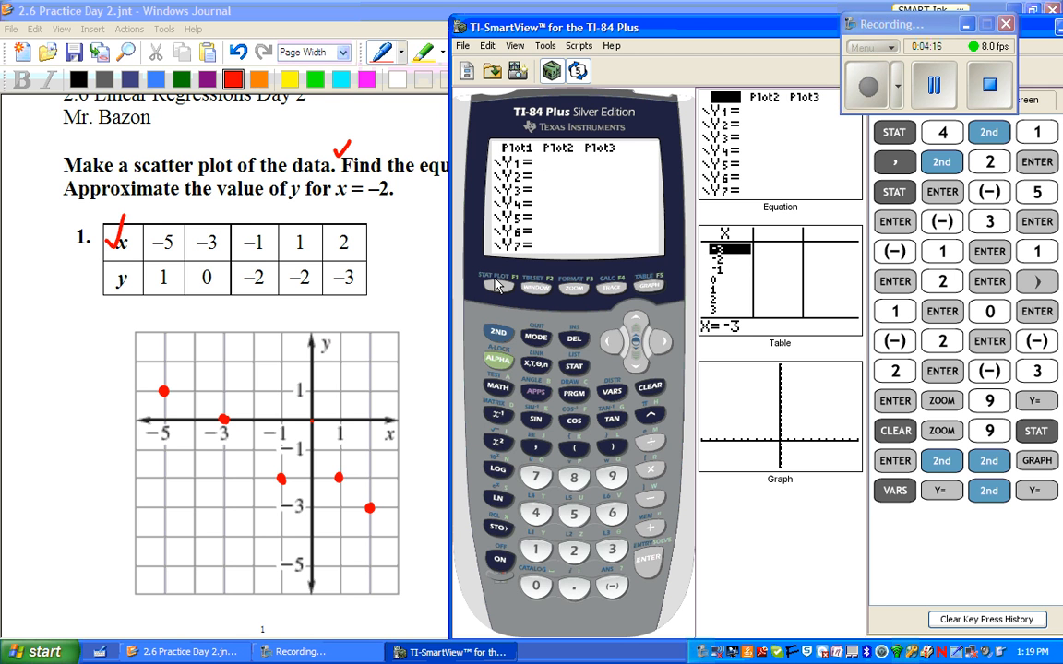
pyautogui.click(498, 287)
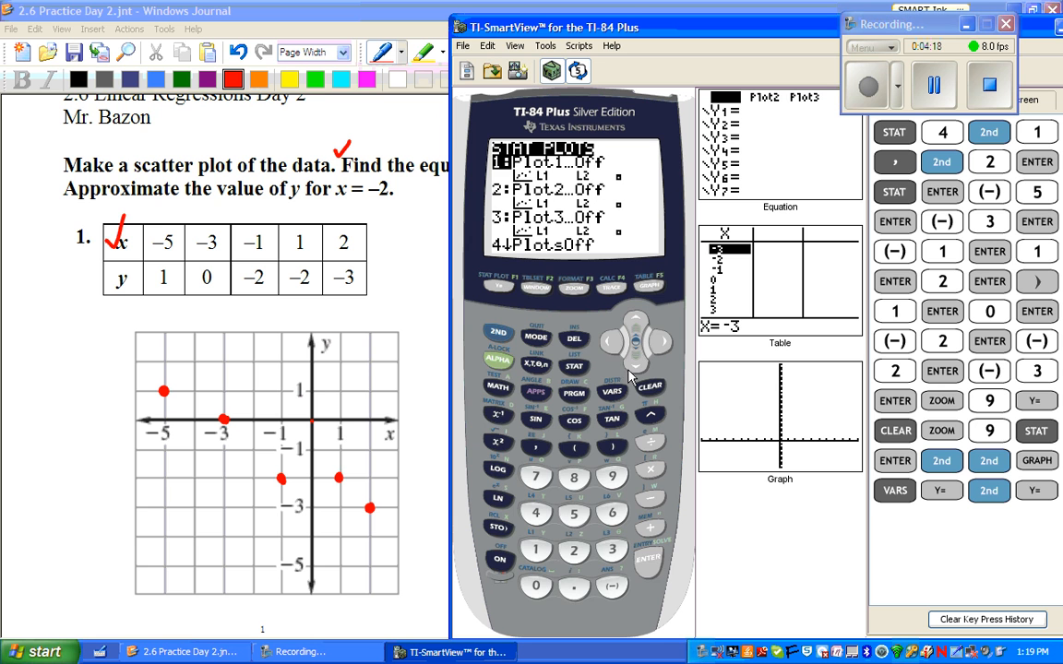
pyautogui.click(647, 560)
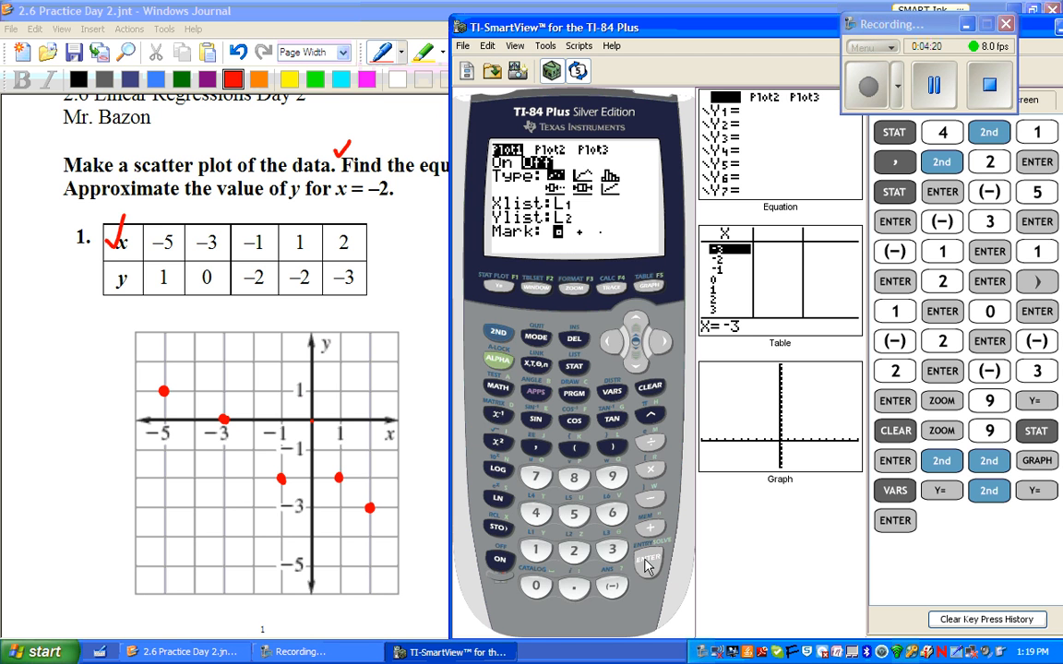
pyautogui.click(647, 561)
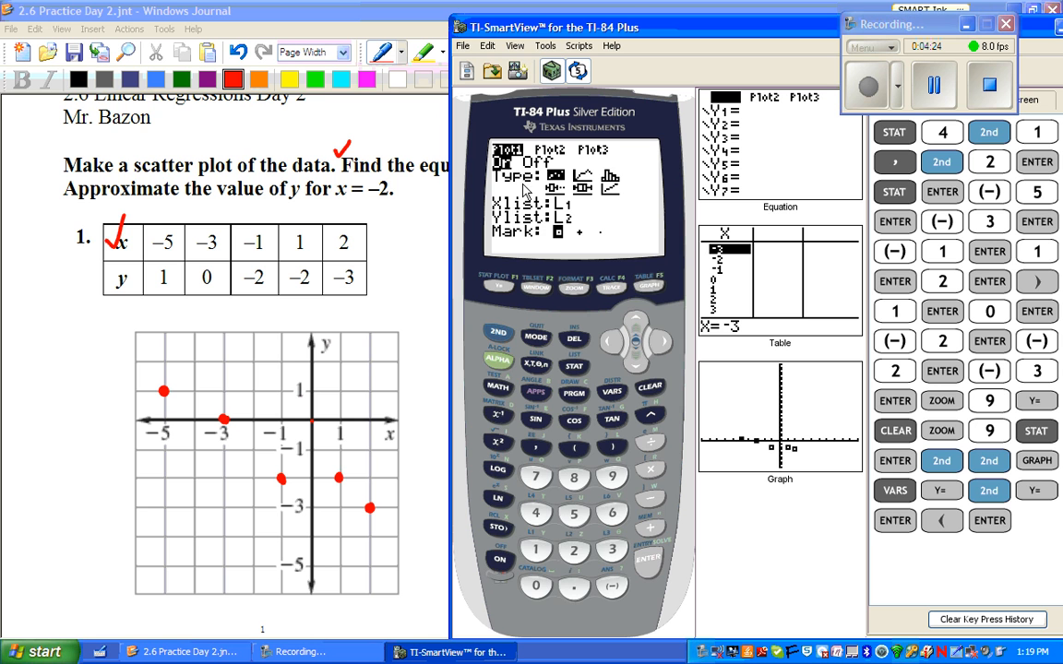
# - Graph the scatter plot and fit the viewing window to the list data with zoom option 9 (ZoomStat)
pyautogui.click(649, 286)
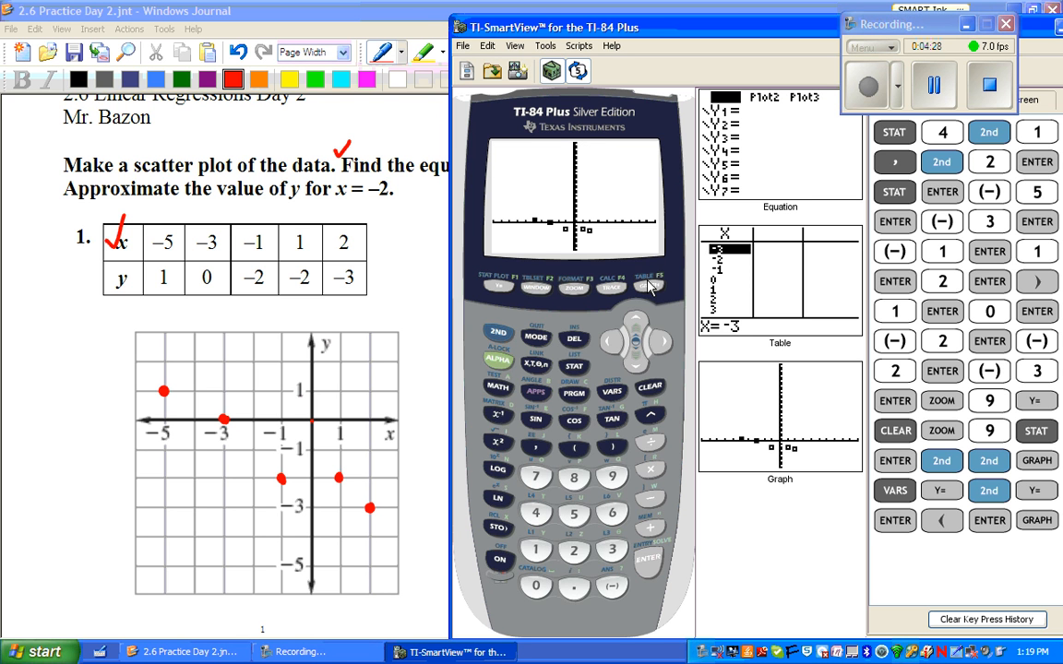
pyautogui.click(573, 288)
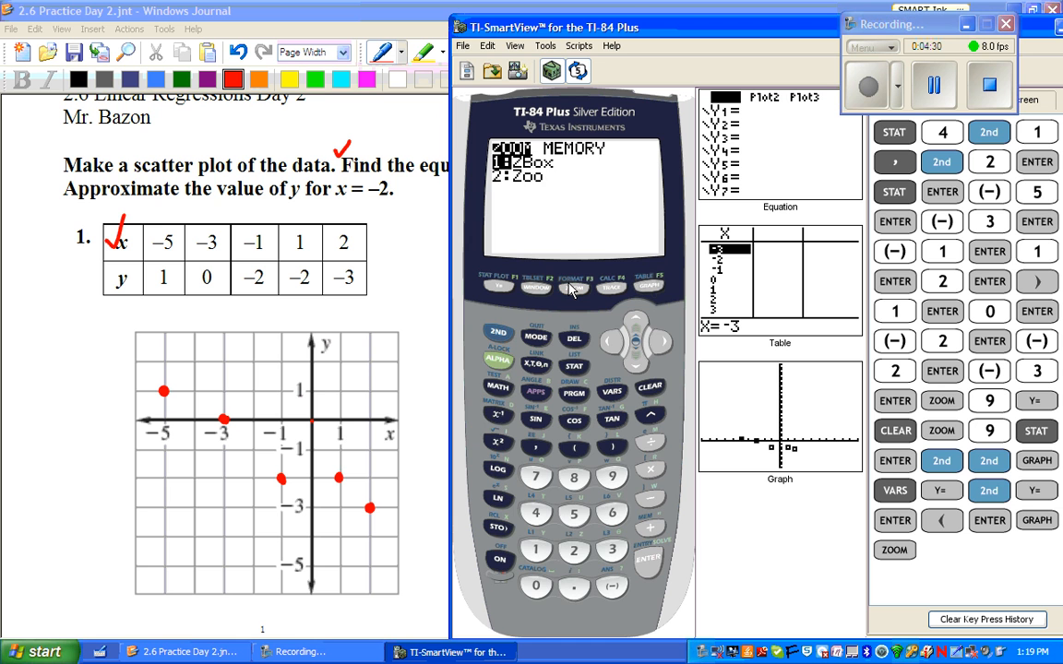
pyautogui.press('9')
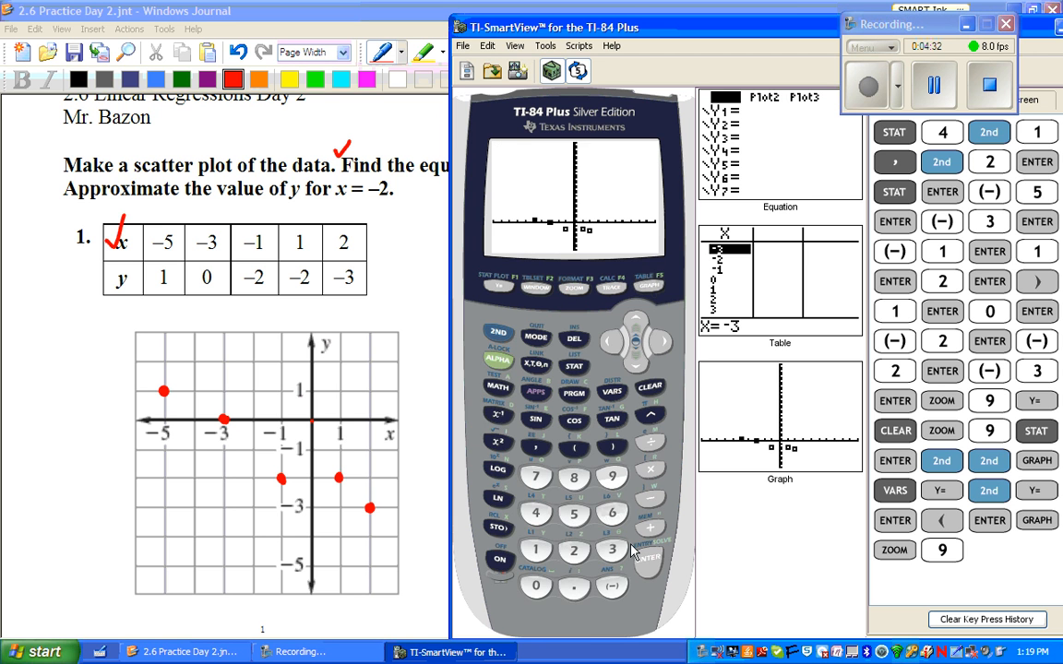
pyautogui.click(649, 563)
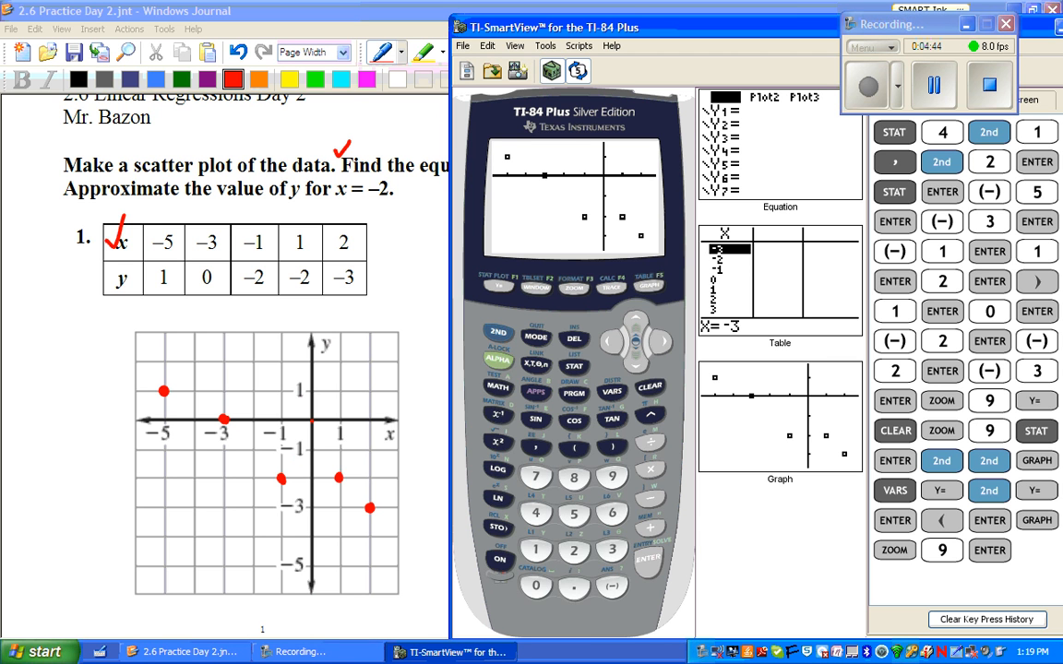
# - Set up a LinReg(ax+b) linear regression on the home screen with lists L1 and L2 as its data
pyautogui.click(574, 366)
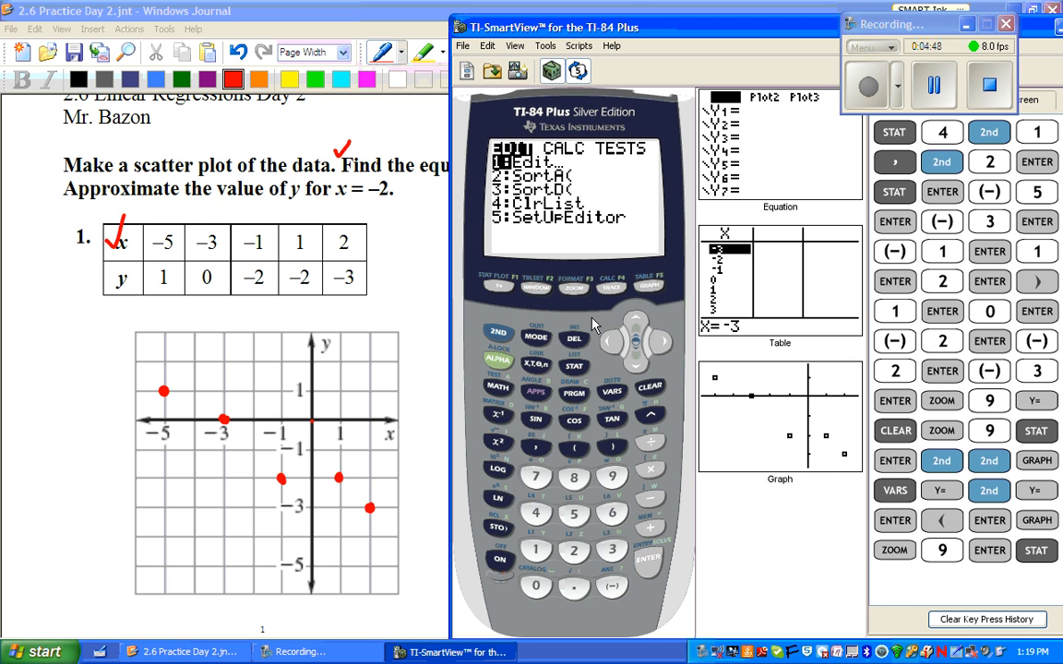
pyautogui.click(663, 344)
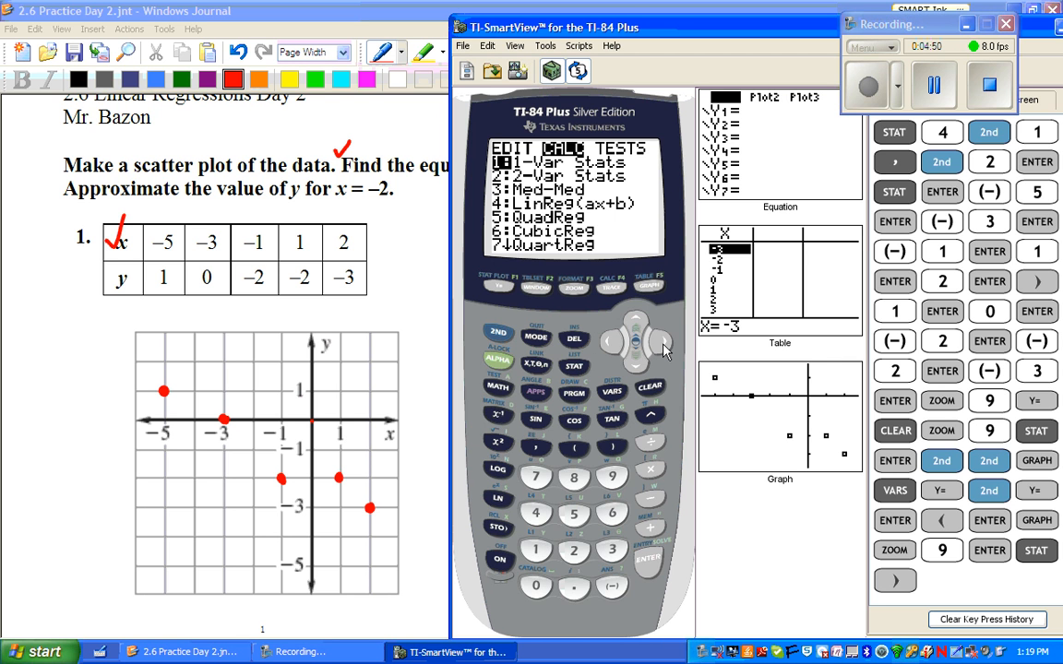
pyautogui.click(636, 364)
pyautogui.click(636, 364)
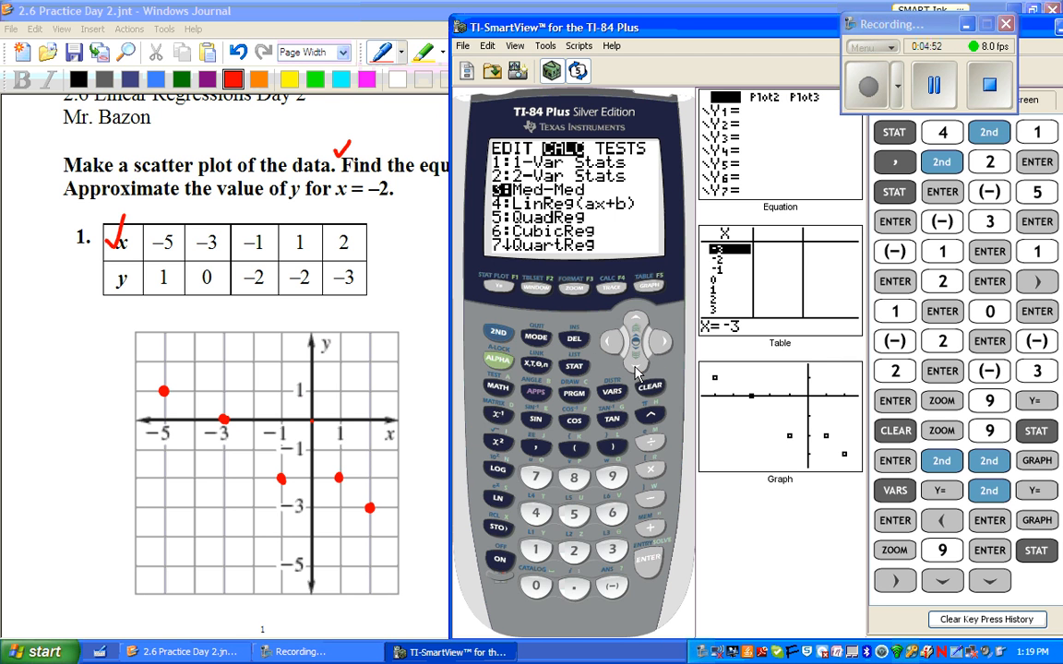
pyautogui.click(635, 364)
pyautogui.click(650, 560)
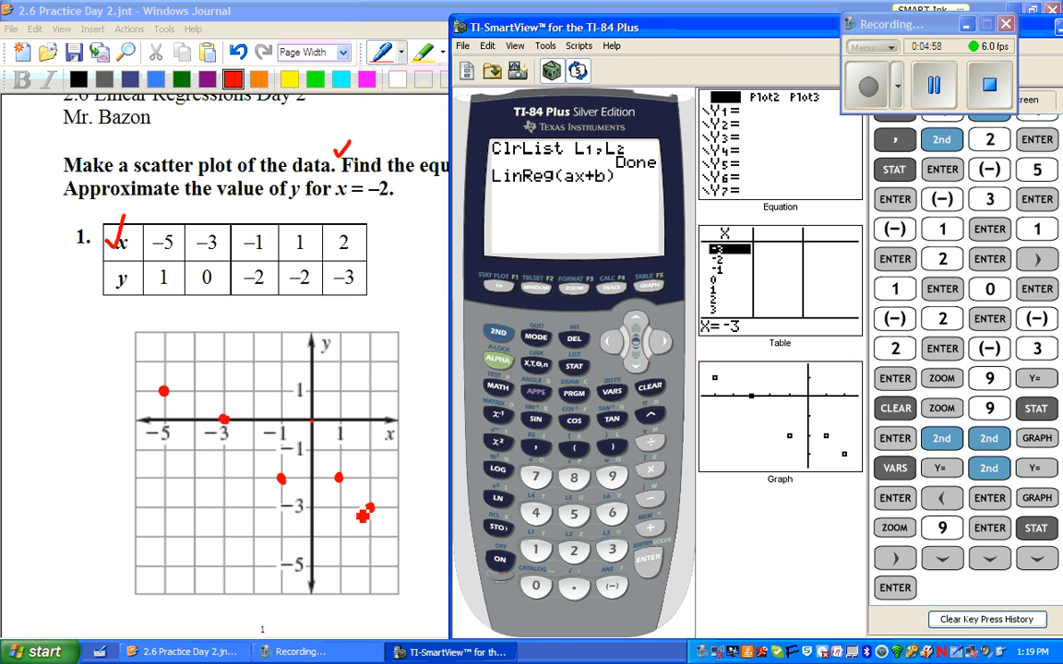
pyautogui.click(498, 332)
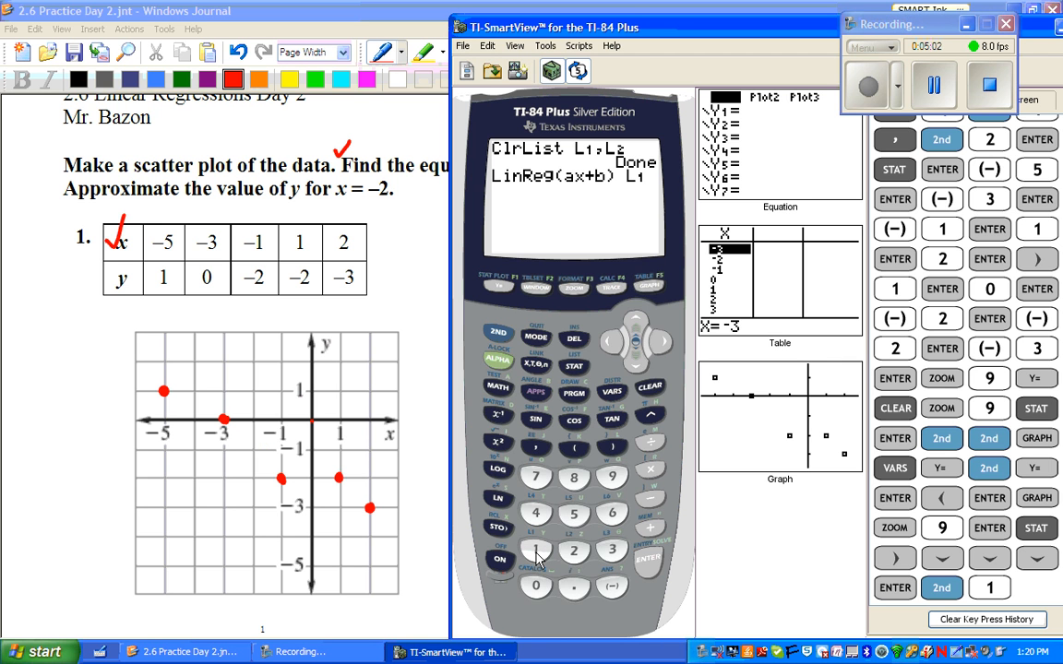
pyautogui.click(538, 448)
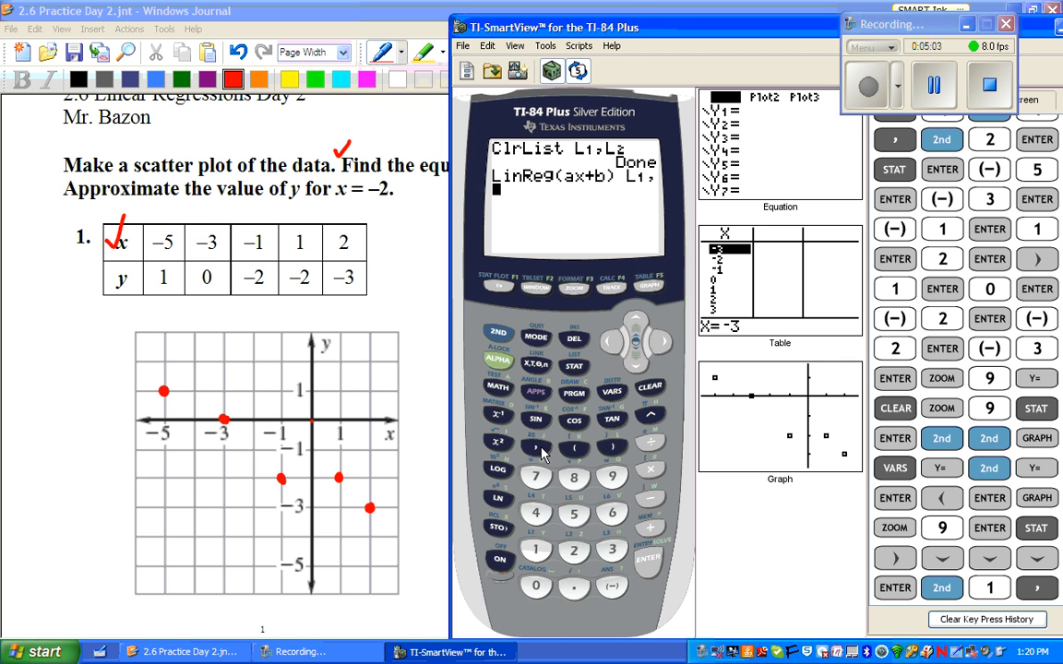
pyautogui.click(499, 336)
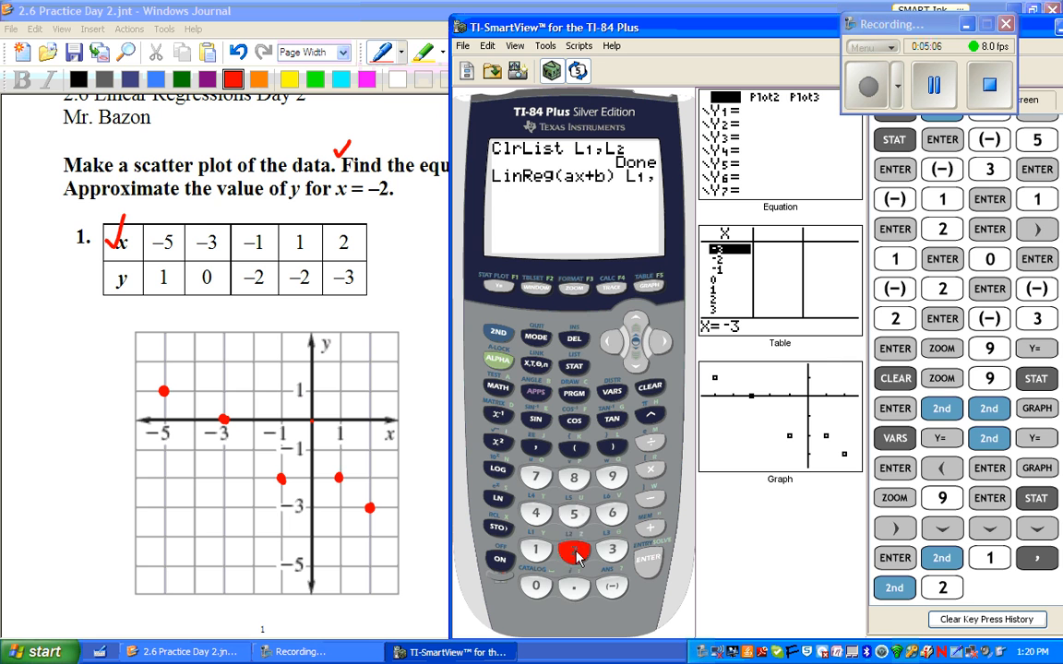
pyautogui.click(574, 551)
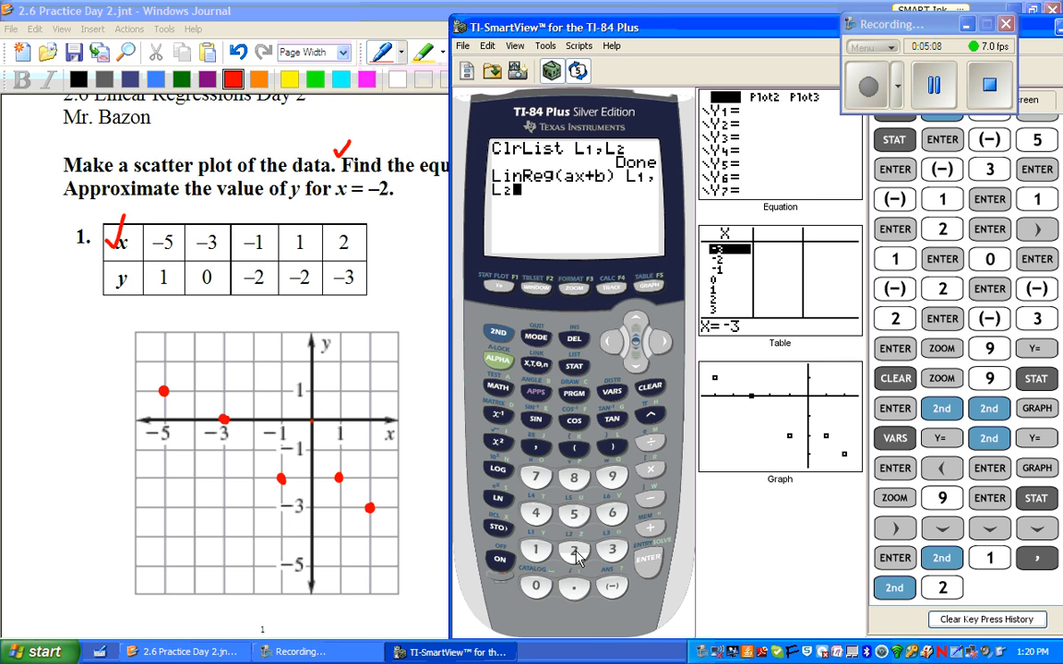
# - Add the function variable Y1 as the regression's storage location and run LinReg(ax+b) L1,L2,Y1
pyautogui.click(538, 449)
pyautogui.click(616, 391)
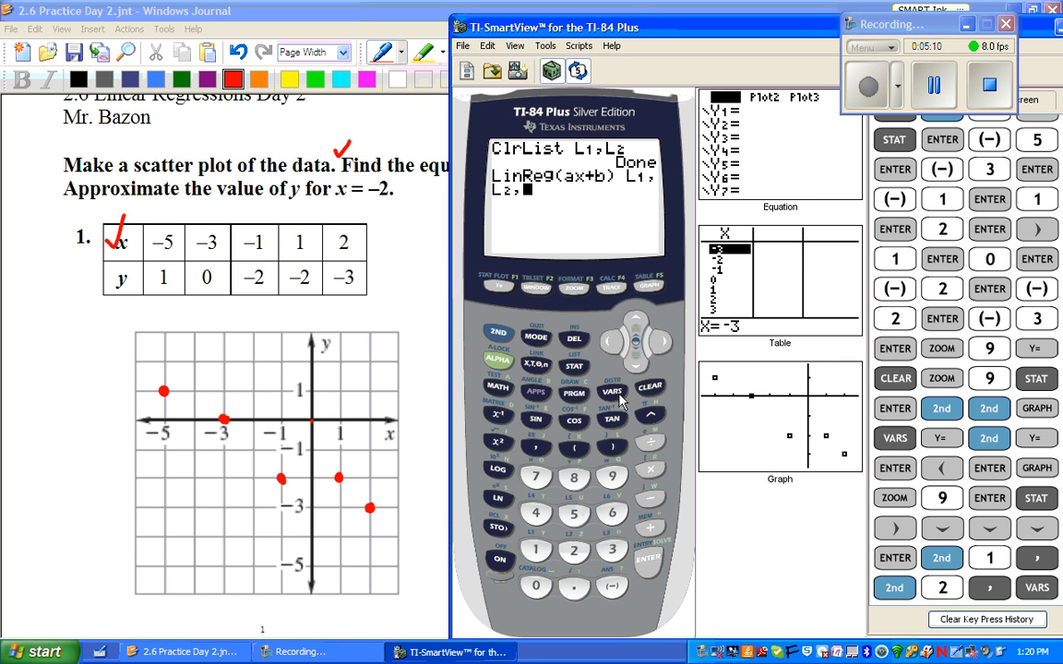
pyautogui.click(659, 341)
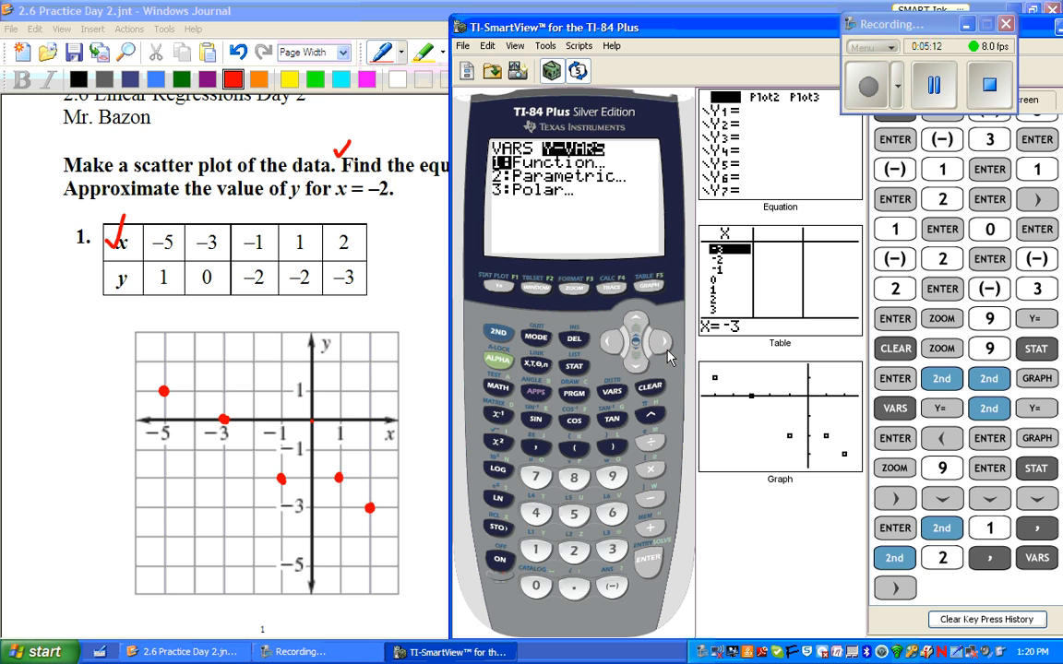
pyautogui.click(649, 562)
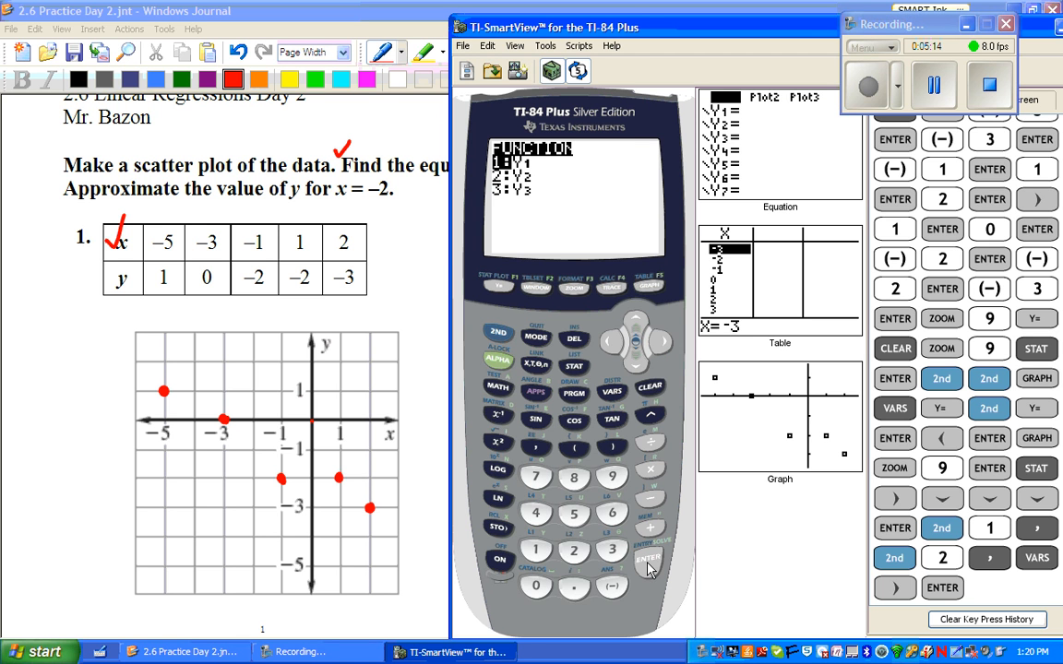
pyautogui.click(648, 562)
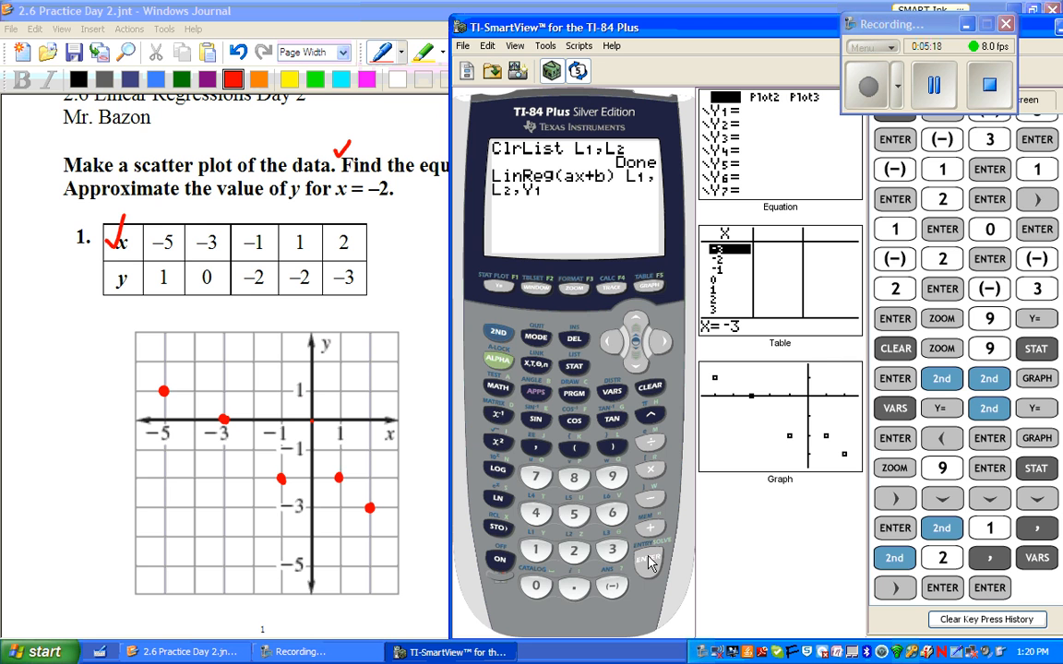
pyautogui.click(649, 562)
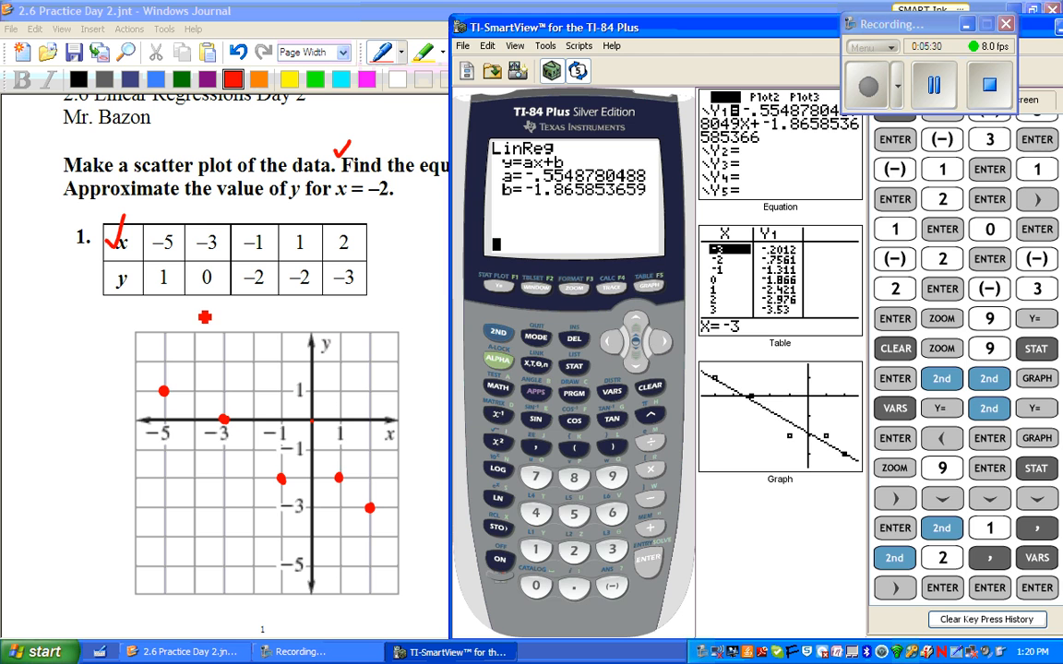
# - Switch to Windows Journal and handwrite y = ax+b in red between problem 1's data table and its grid
pyautogui.moveTo(183, 309)
pyautogui.mouseDown()
pyautogui.moveTo(187, 332)
pyautogui.moveTo(213, 311)
pyautogui.moveTo(246, 320)
pyautogui.mouseUp()
pyautogui.moveTo(251, 308); pyautogui.dragTo(264, 320)
pyautogui.moveTo(263, 308)
pyautogui.mouseDown()
pyautogui.moveTo(252, 321)
pyautogui.moveTo(296, 320)
pyautogui.mouseUp()
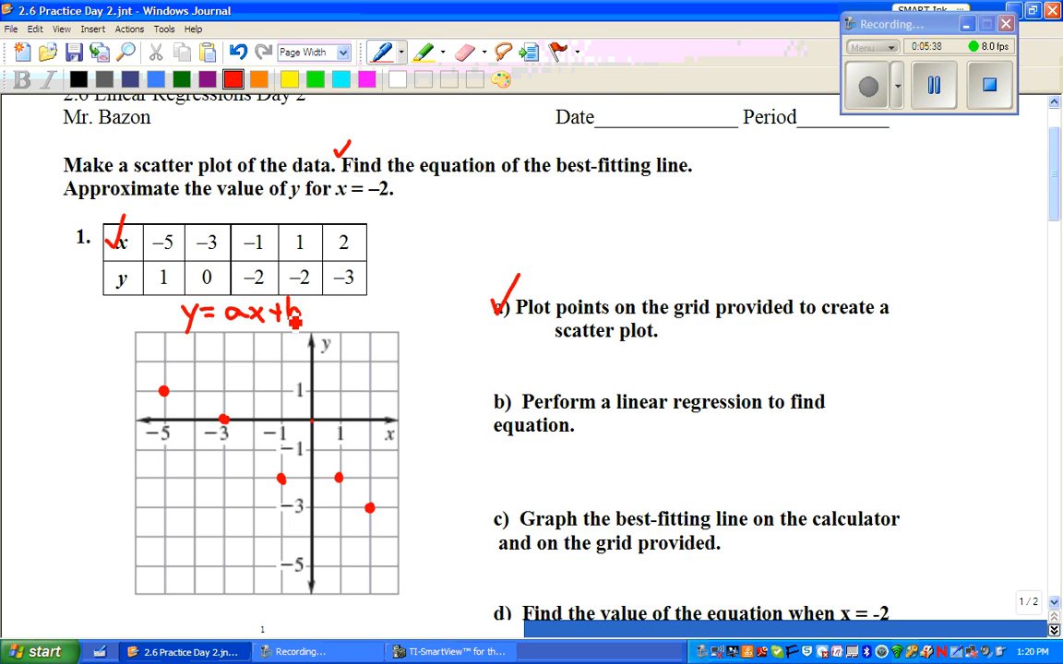
pyautogui.moveTo(1055, 180); pyautogui.dragTo(1055, 212)
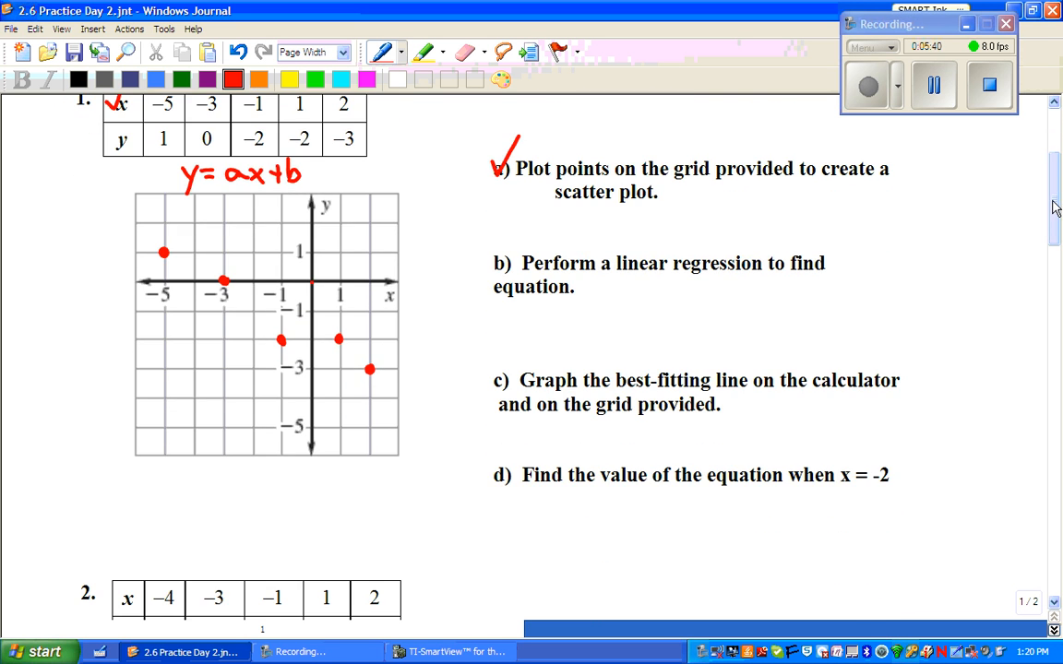
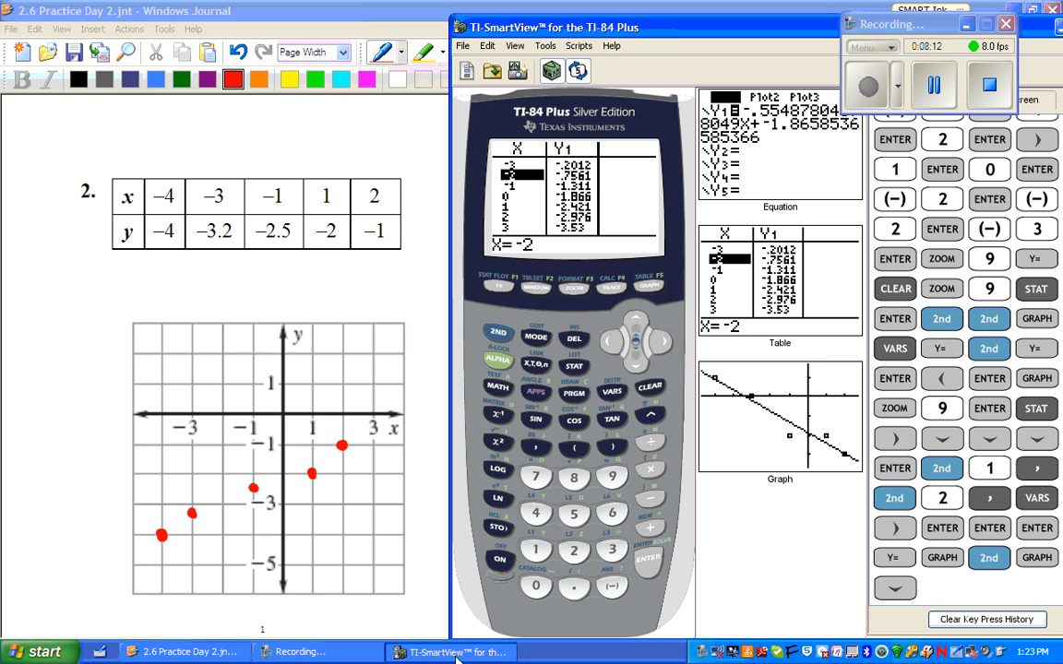
# - Clear the data in lists L1 and L2 with ClrList L1,L2, and erase the equation stored in Y1
pyautogui.click(574, 366)
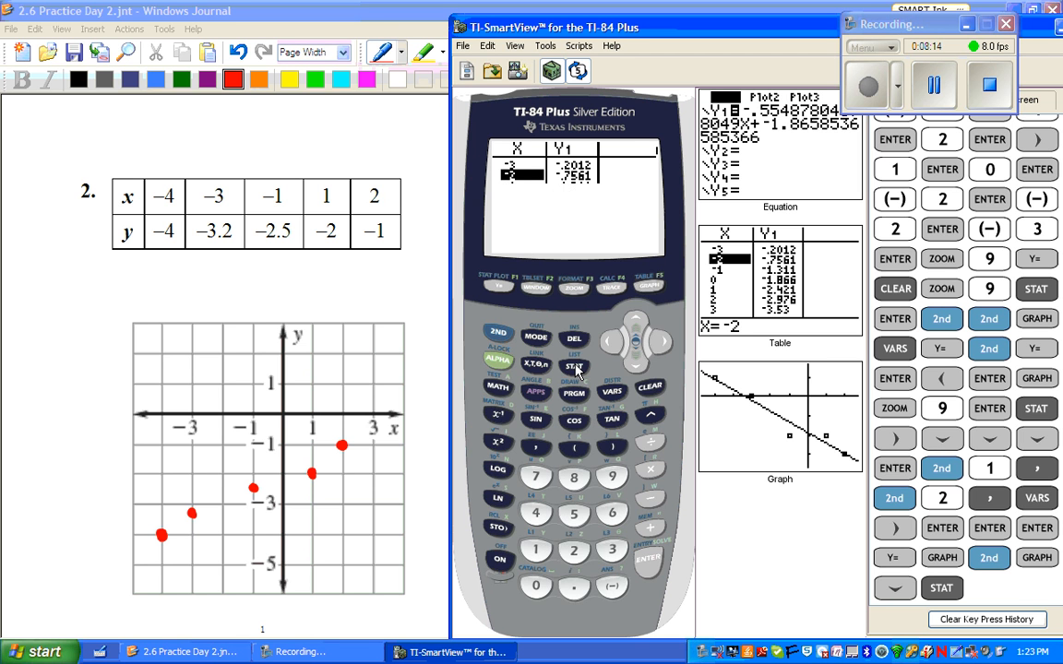
pyautogui.click(636, 361)
pyautogui.click(636, 361)
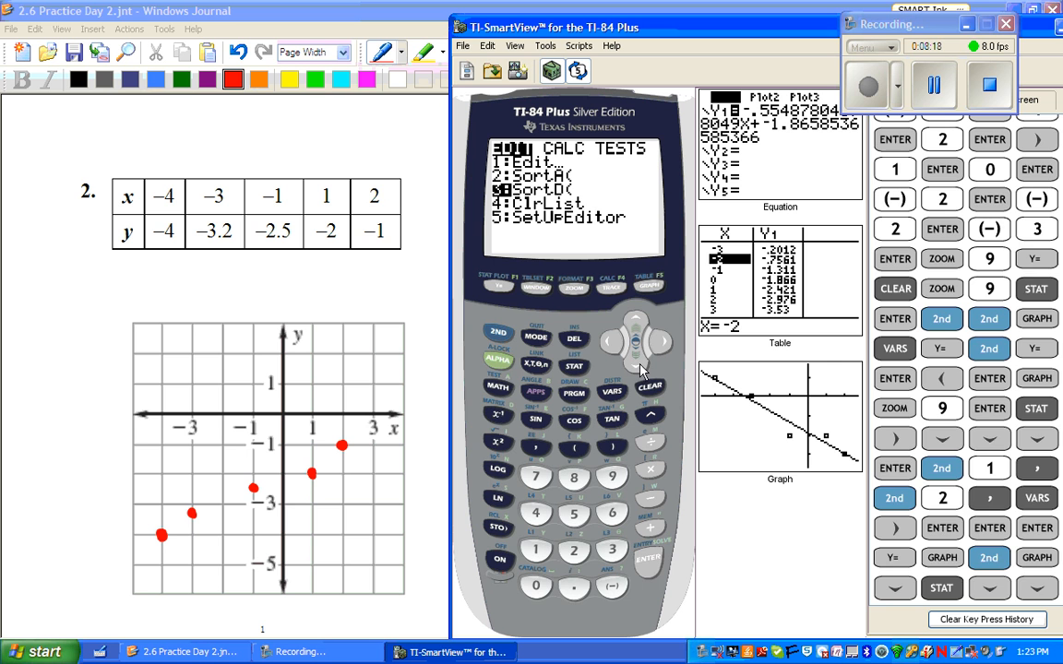
pyautogui.click(637, 365)
pyautogui.click(646, 560)
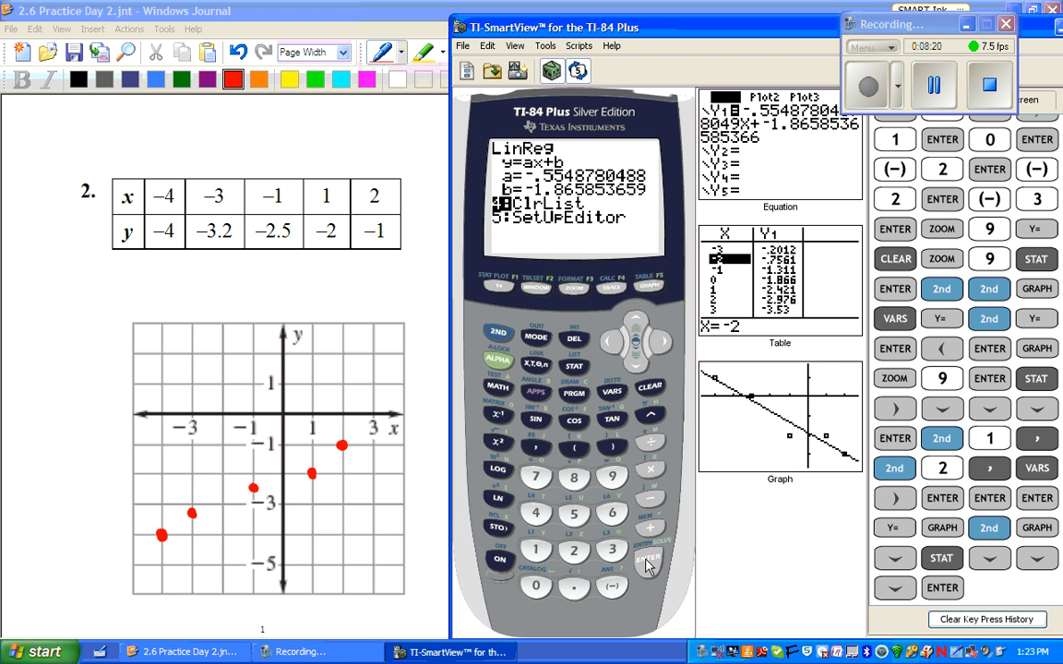
pyautogui.click(499, 334)
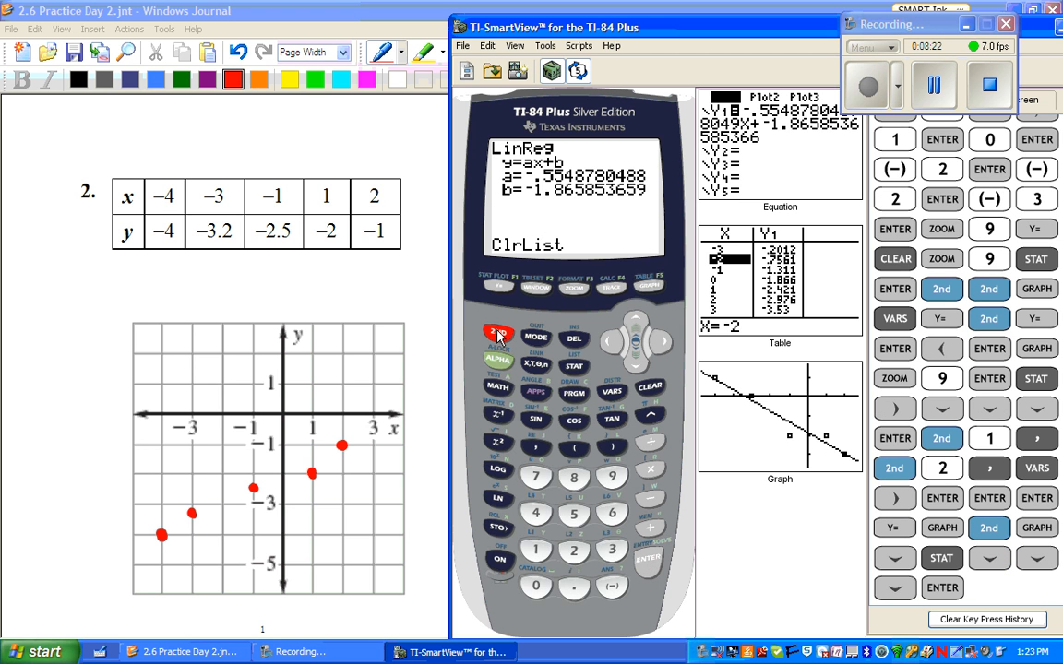
pyautogui.click(537, 541)
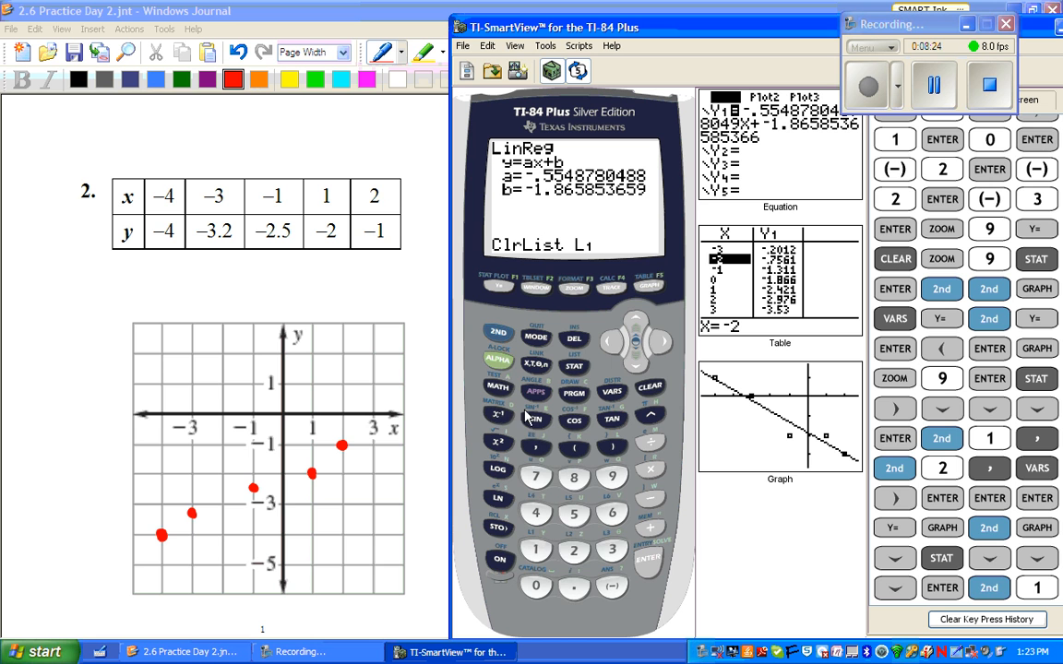
pyautogui.write(',')
pyautogui.click(499, 334)
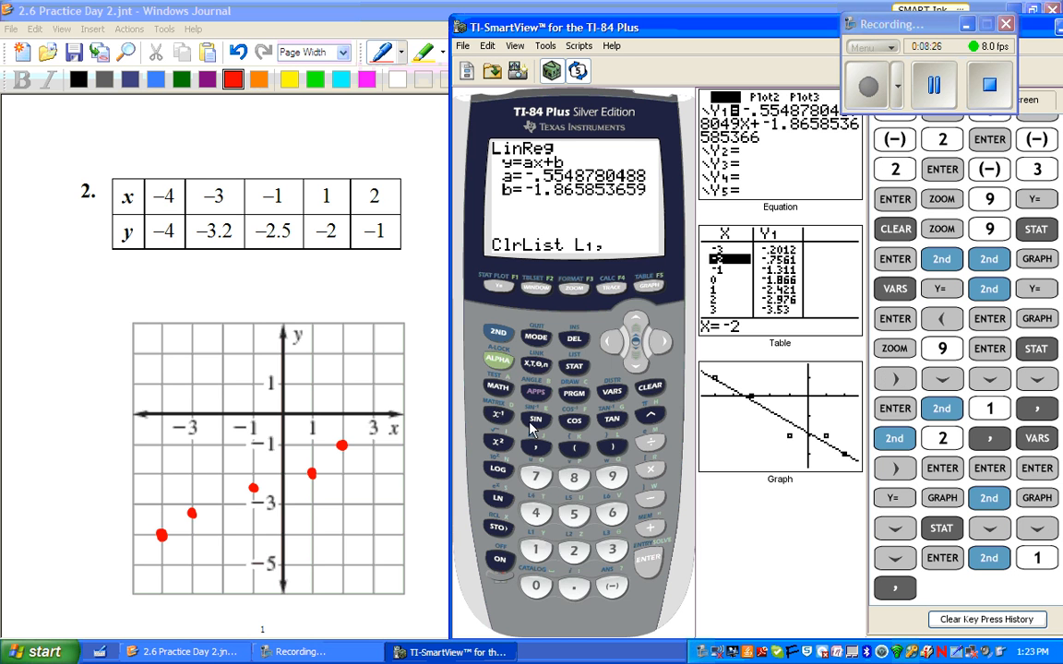
pyautogui.click(574, 550)
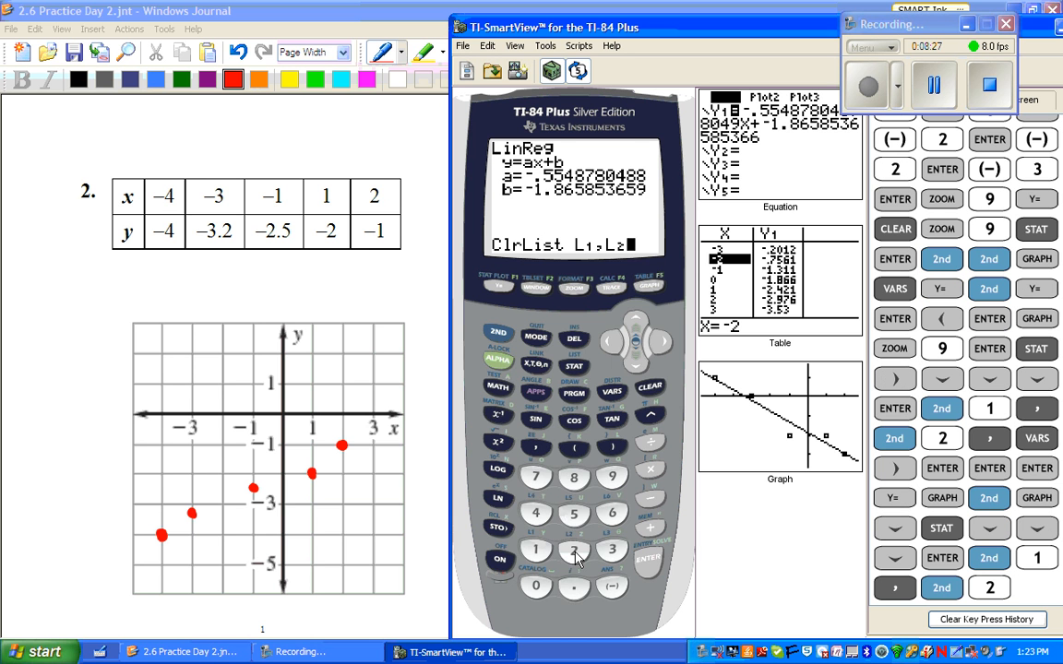
pyautogui.click(643, 564)
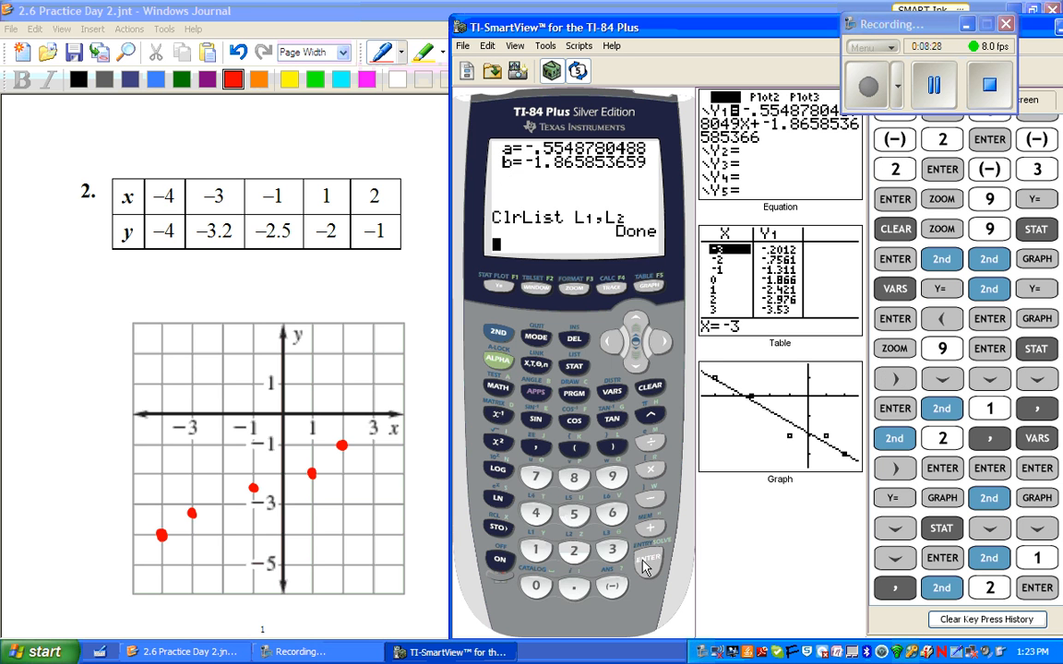
pyautogui.click(499, 288)
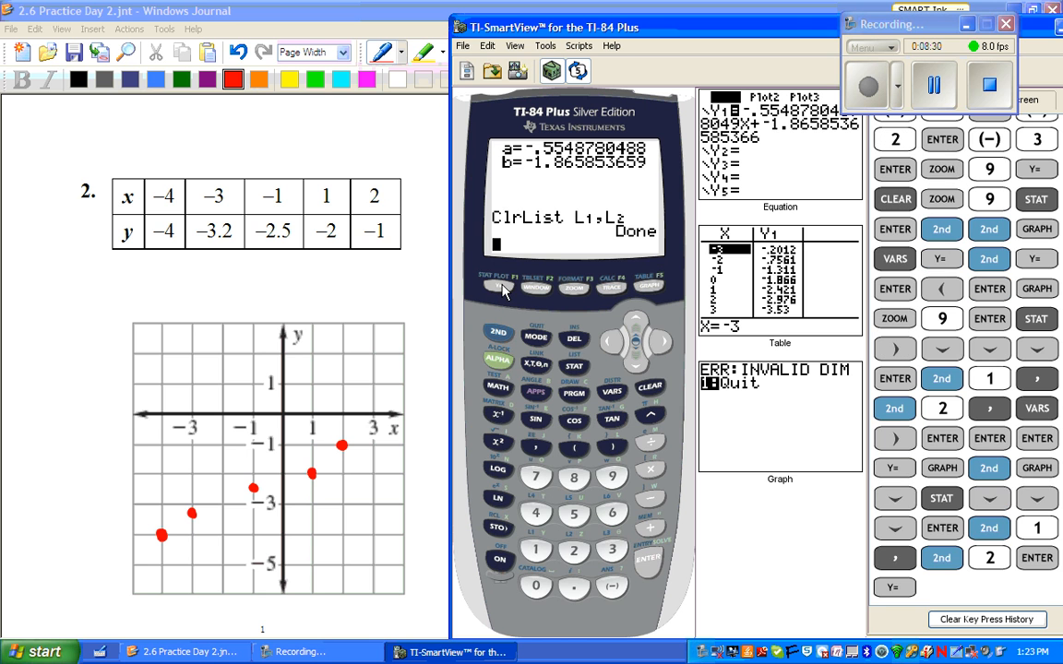
pyautogui.click(649, 388)
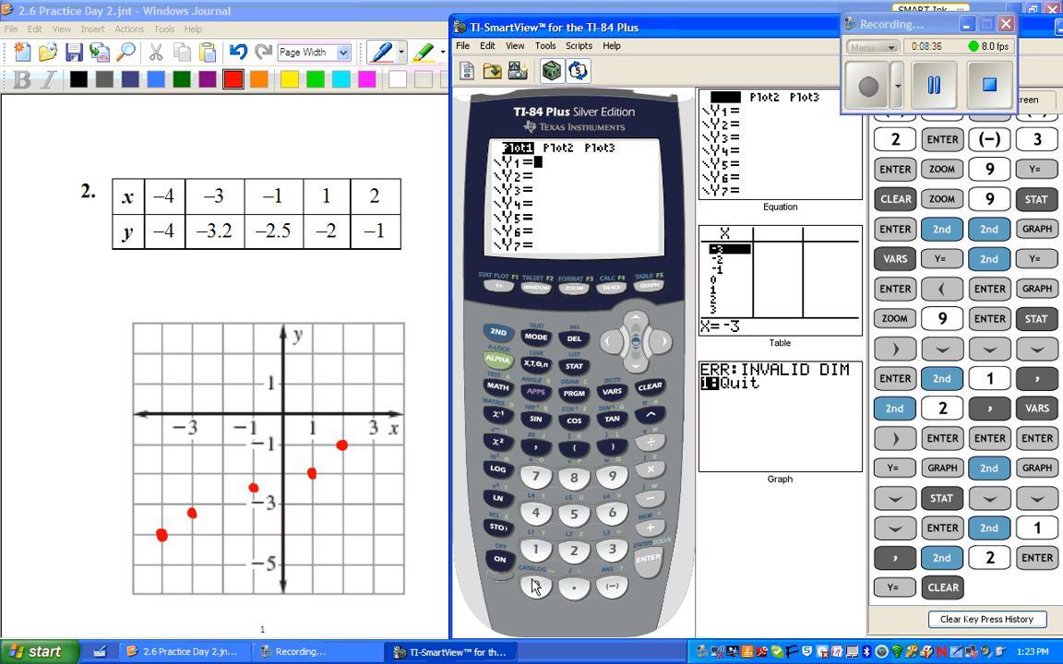
# - Find the DiagnosticOn command in the calculator's catalog and run it on the home screen
pyautogui.click(498, 331)
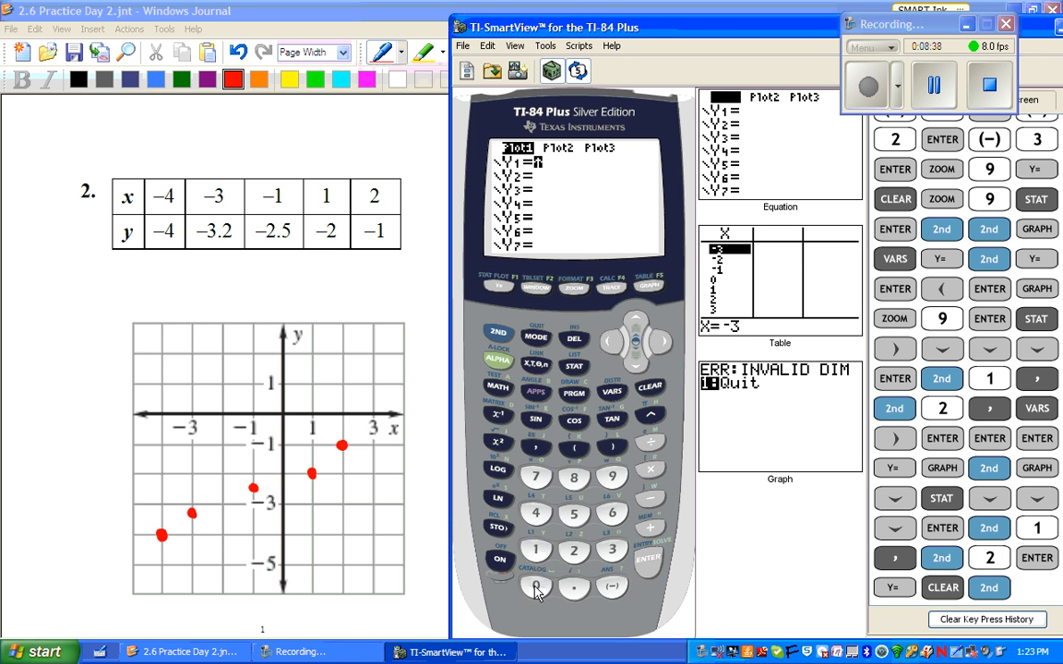
pyautogui.click(537, 587)
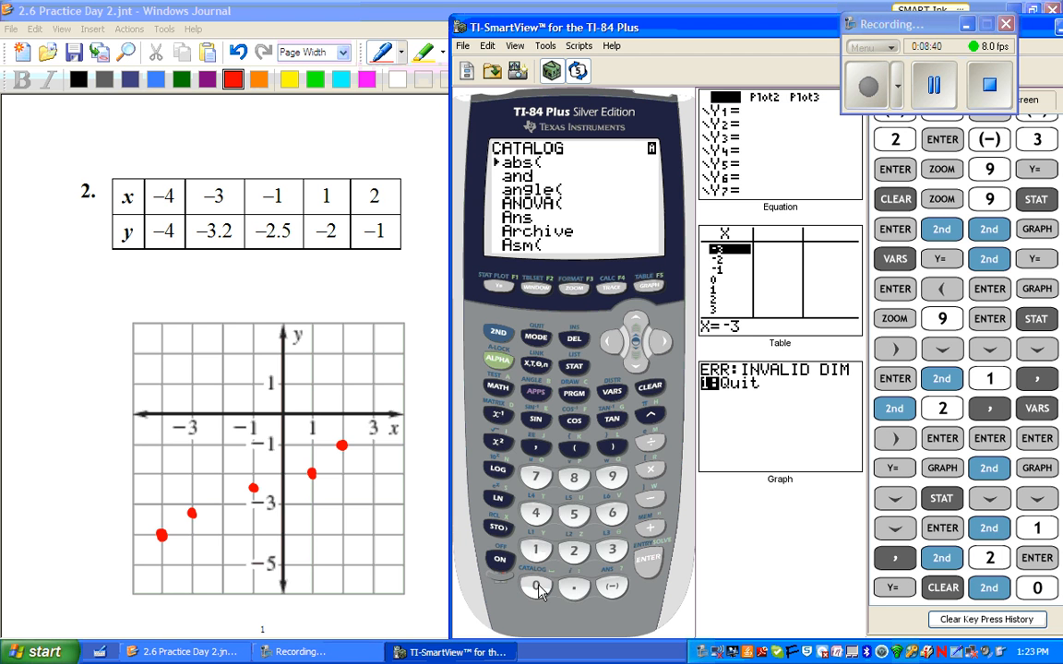
pyautogui.click(635, 360)
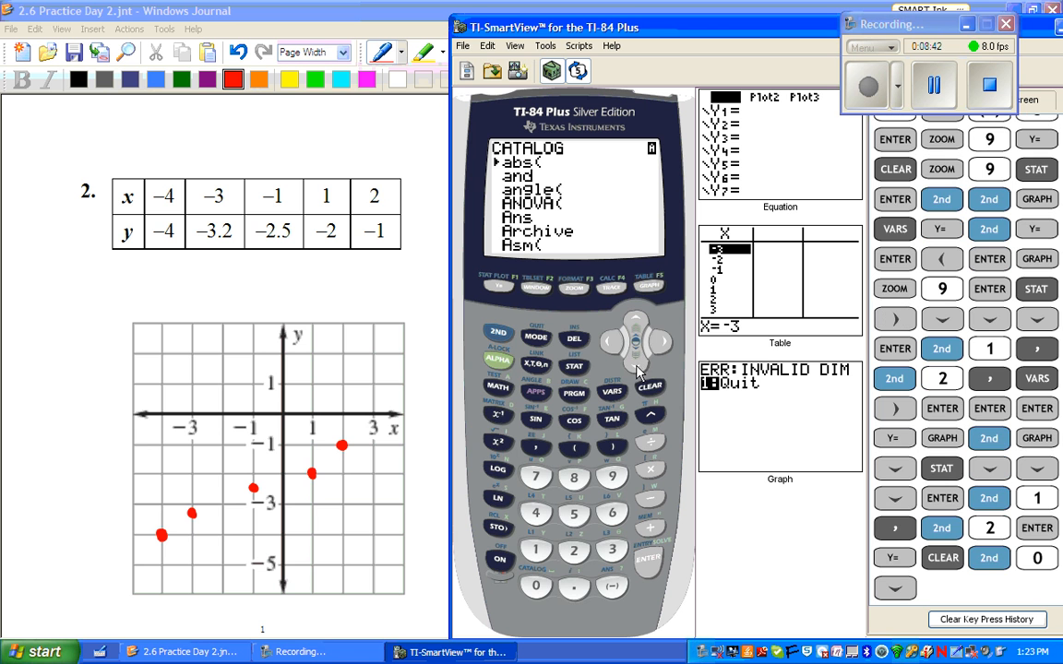
pyautogui.click(637, 364)
pyautogui.click(637, 363)
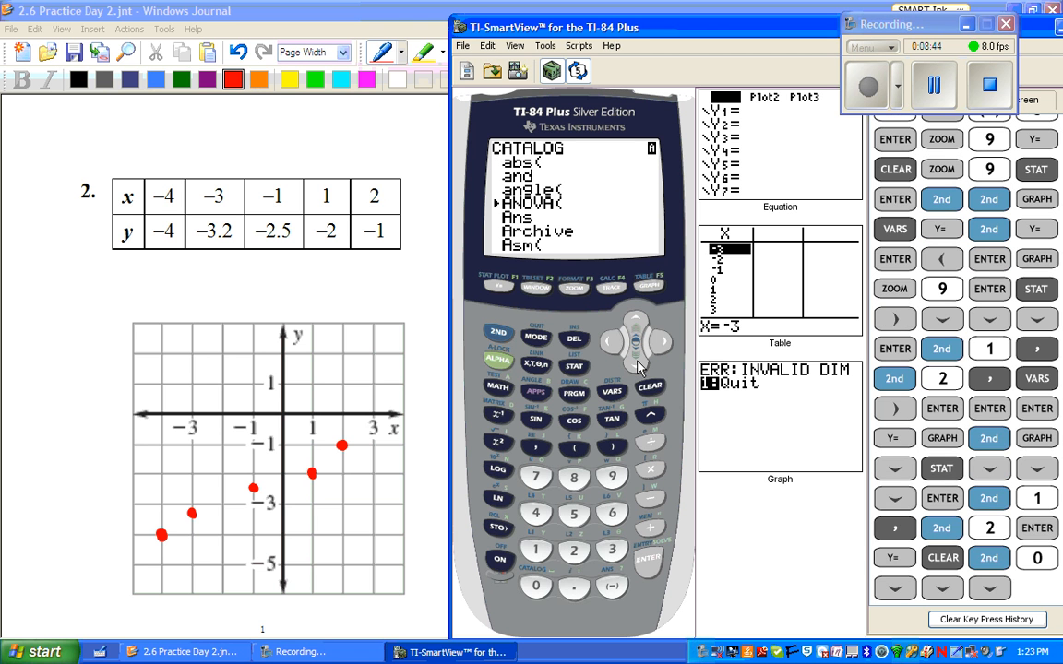
pyautogui.click(637, 365)
pyautogui.click(636, 363)
pyautogui.click(638, 366)
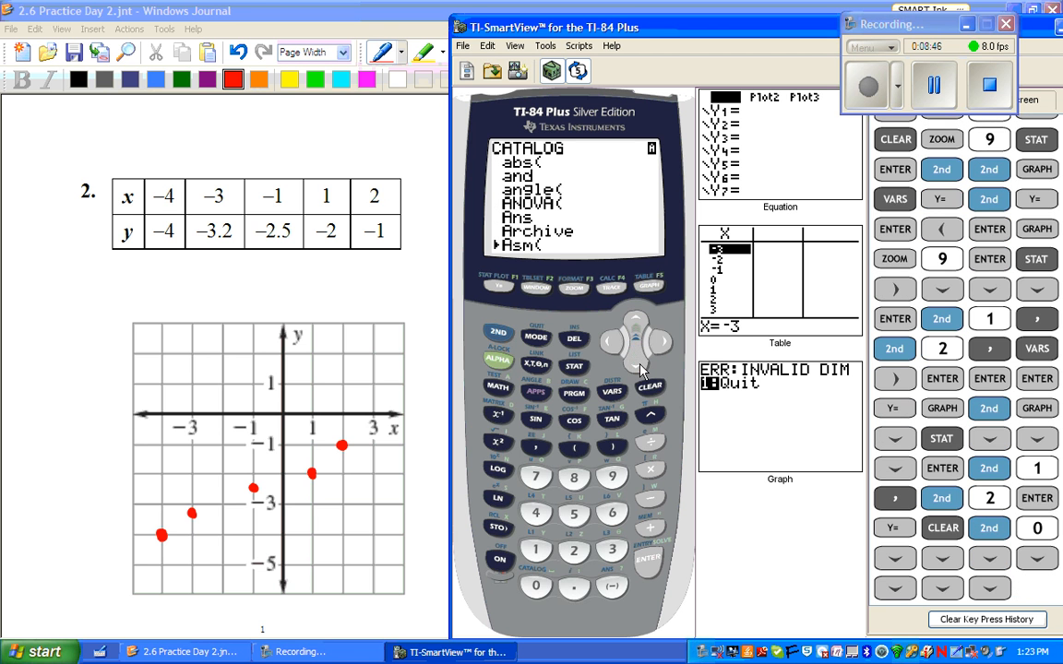
pyautogui.click(642, 369)
pyautogui.click(642, 368)
pyautogui.click(642, 368)
pyautogui.click(642, 368)
pyautogui.click(642, 368)
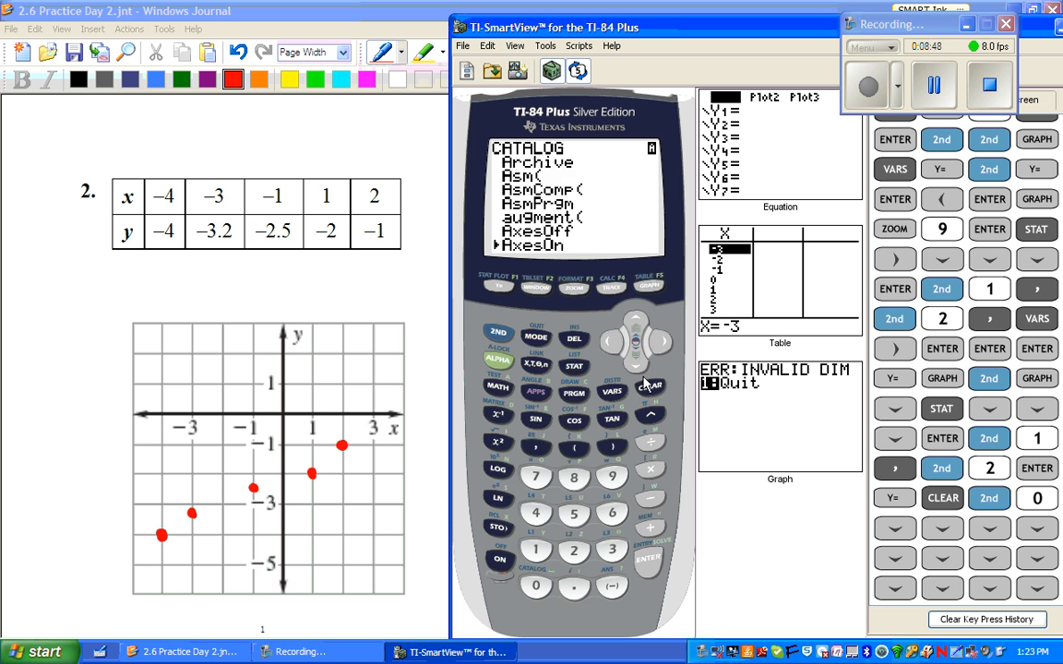
pyautogui.click(642, 368)
pyautogui.click(642, 368)
pyautogui.click(639, 370)
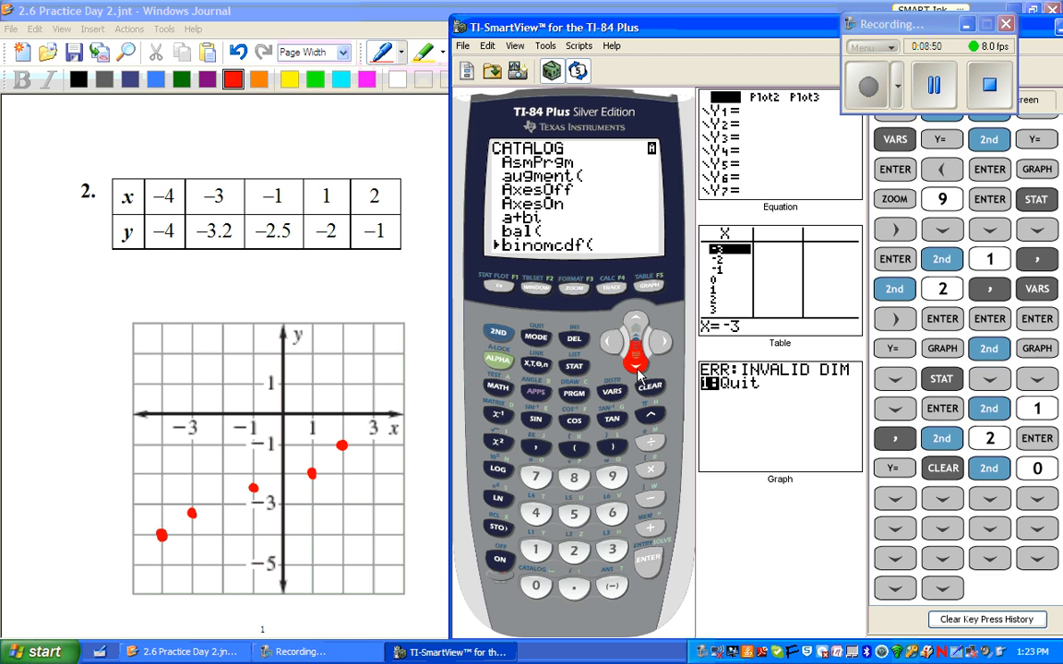
pyautogui.click(641, 370)
pyautogui.click(643, 372)
pyautogui.click(642, 370)
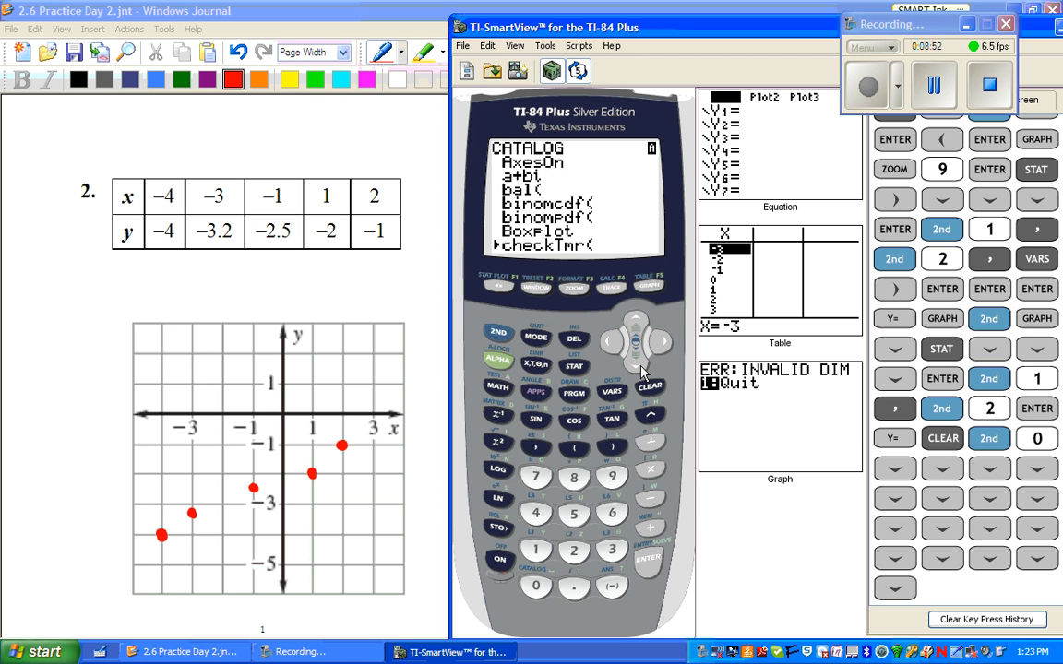
pyautogui.click(642, 370)
pyautogui.click(642, 370)
pyautogui.click(642, 370)
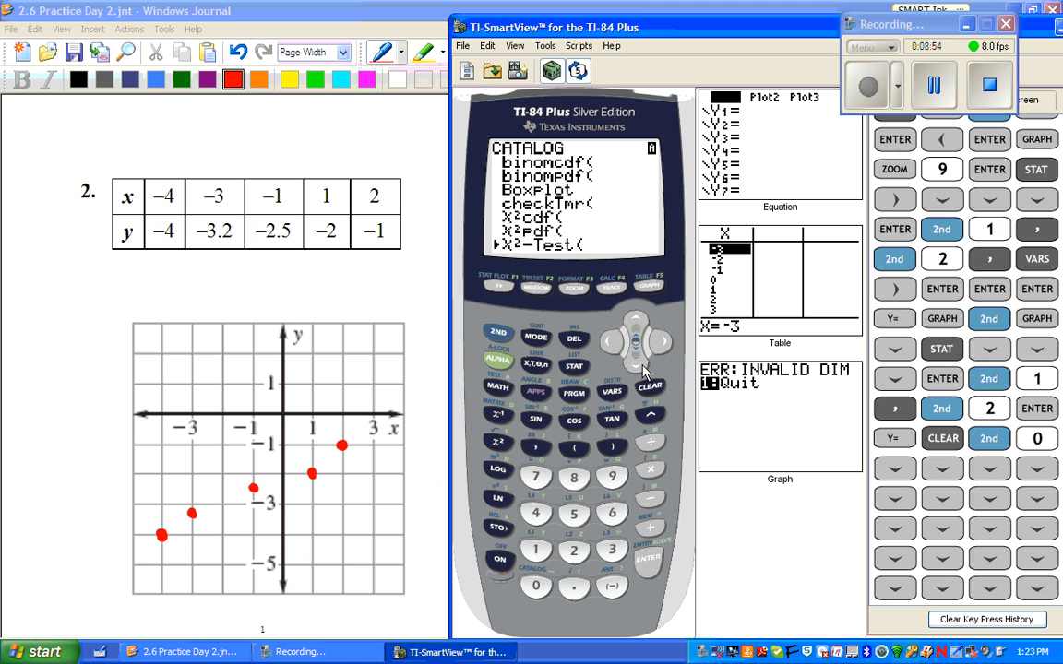
pyautogui.click(642, 370)
pyautogui.click(643, 370)
pyautogui.click(644, 371)
pyautogui.click(644, 371)
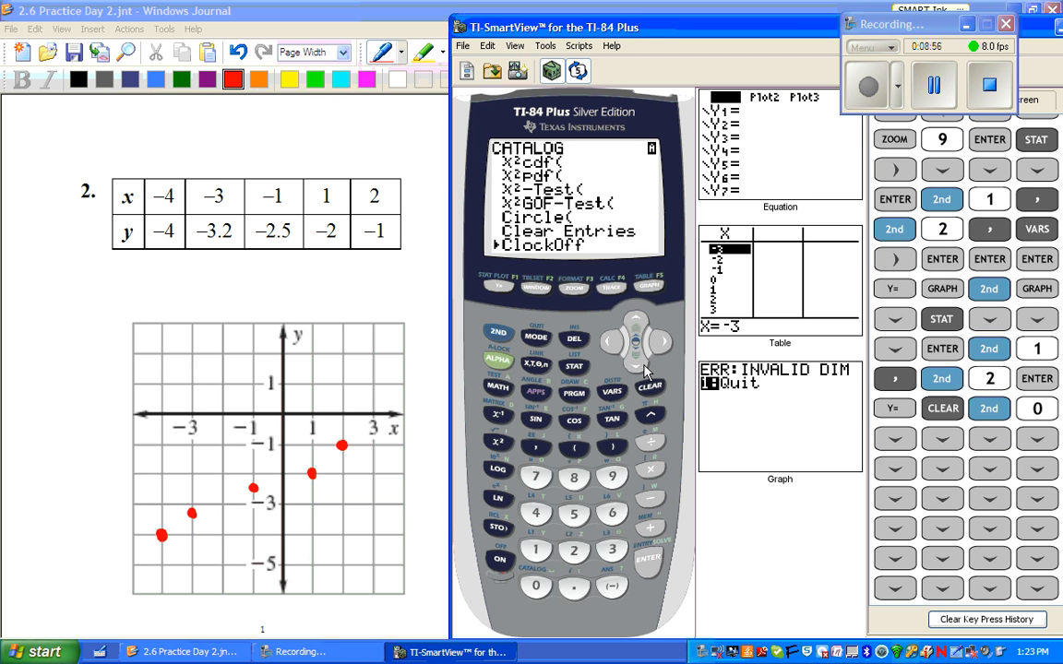
pyautogui.click(644, 371)
pyautogui.click(644, 371)
pyautogui.click(644, 370)
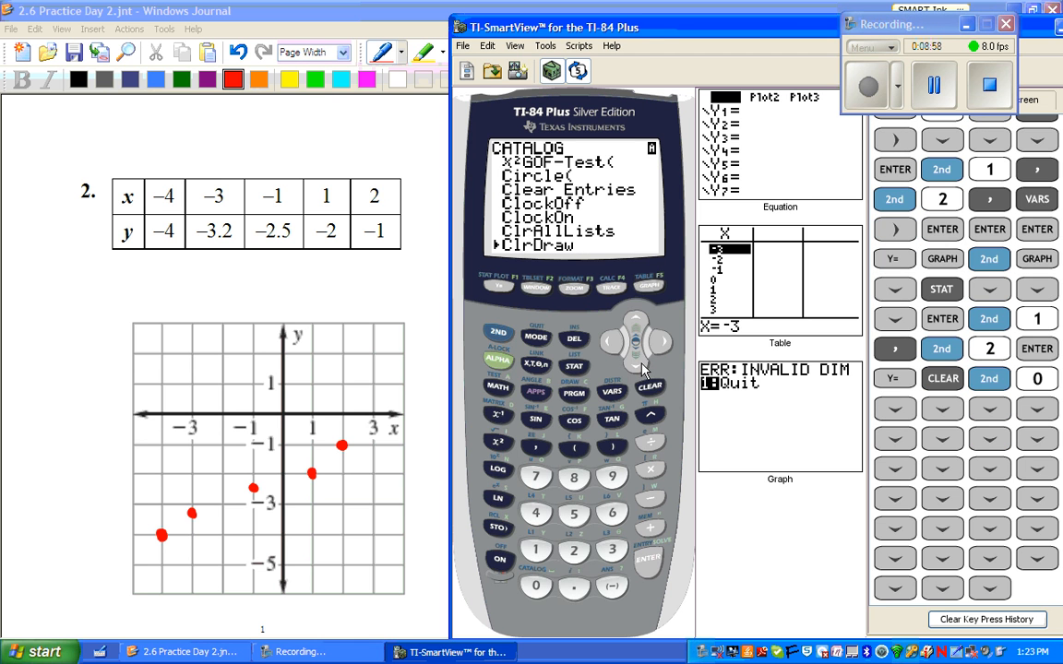
pyautogui.click(644, 371)
pyautogui.click(644, 371)
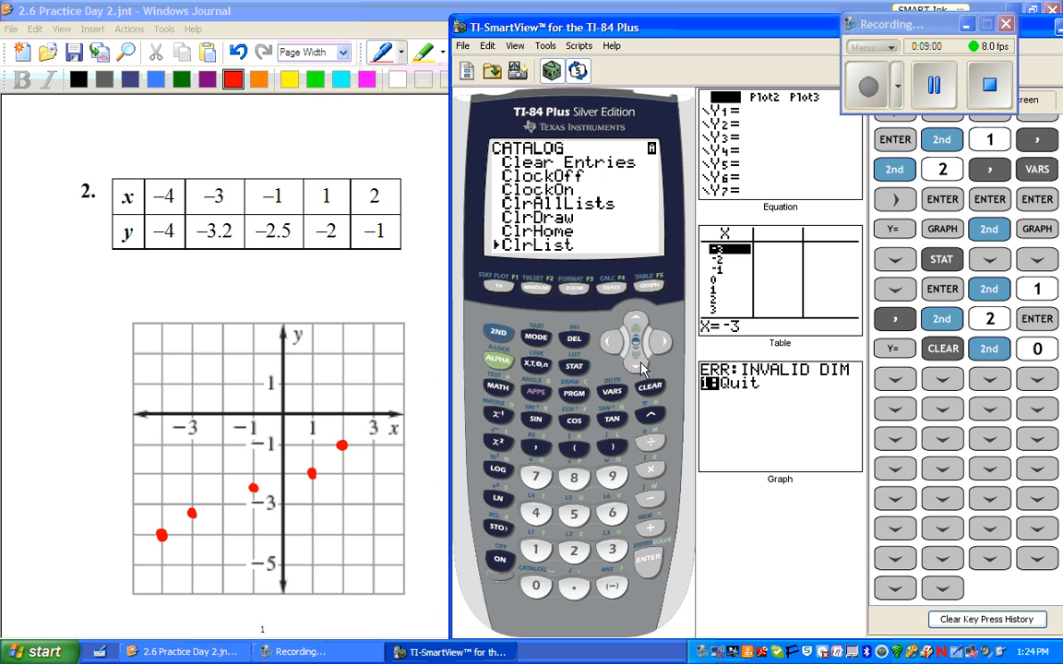
pyautogui.click(644, 371)
pyautogui.click(641, 361)
pyautogui.click(641, 362)
pyautogui.click(642, 362)
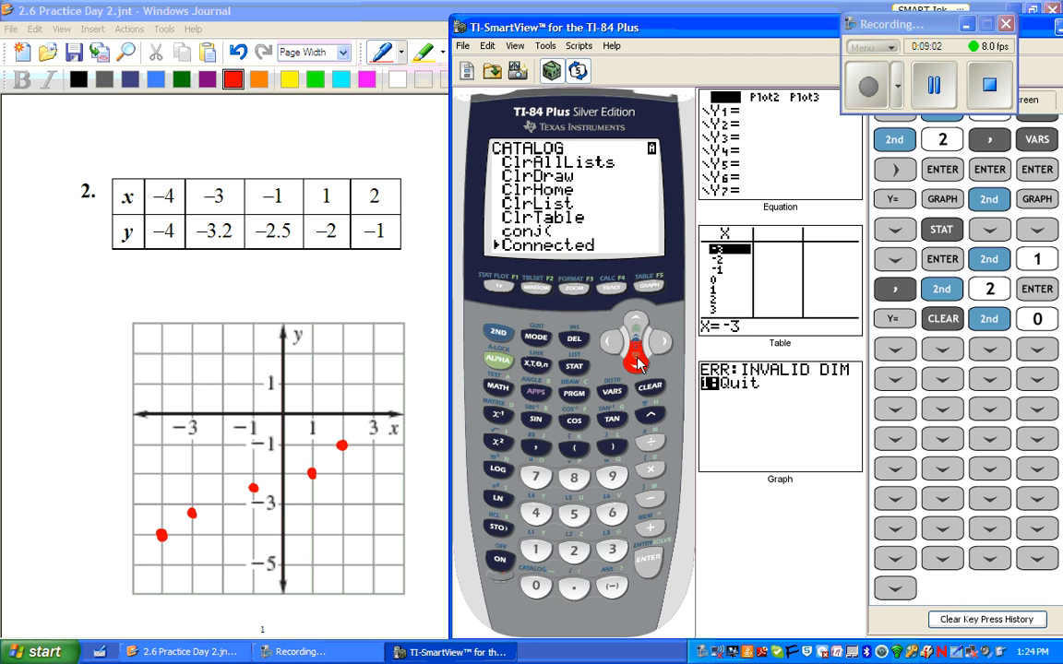
pyautogui.click(642, 362)
pyautogui.click(641, 362)
pyautogui.click(641, 362)
pyautogui.click(641, 361)
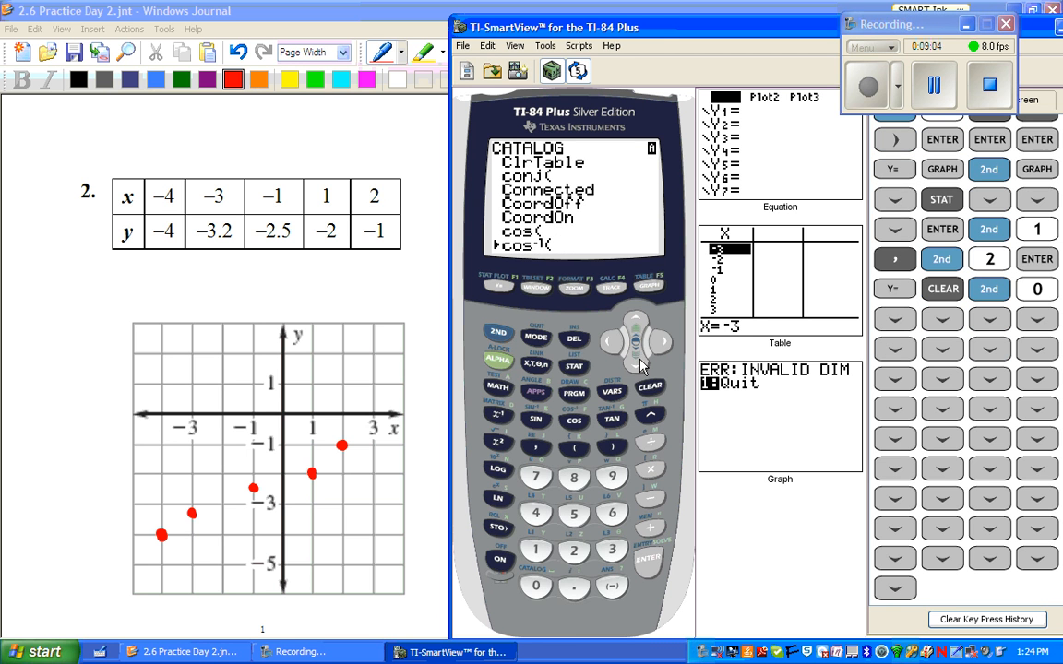
pyautogui.click(641, 362)
pyautogui.click(641, 362)
pyautogui.click(641, 362)
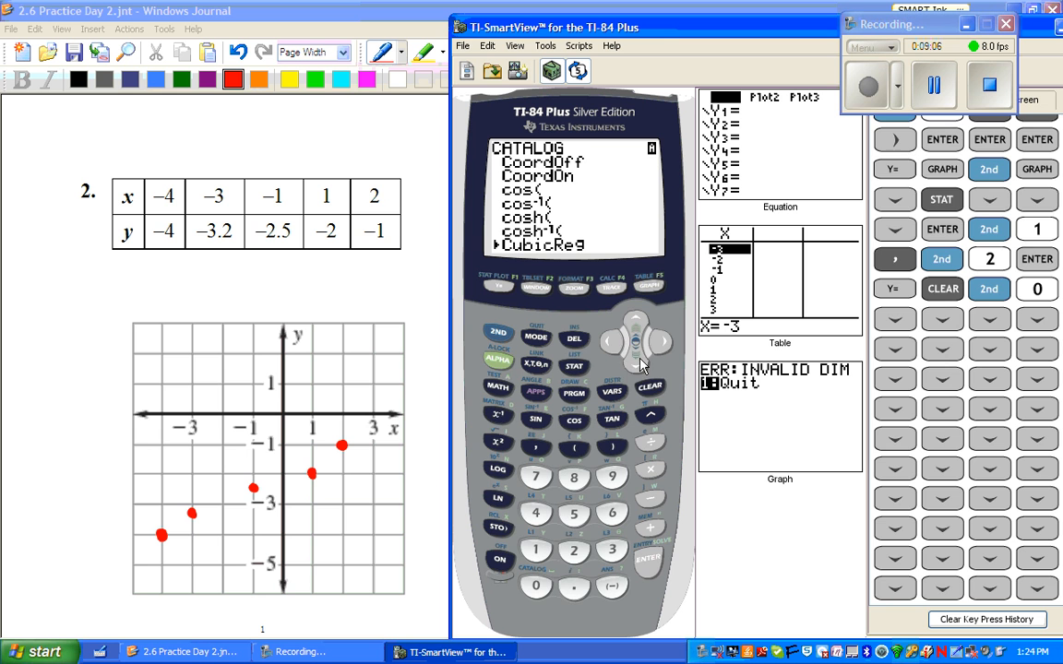
pyautogui.click(641, 362)
pyautogui.click(641, 361)
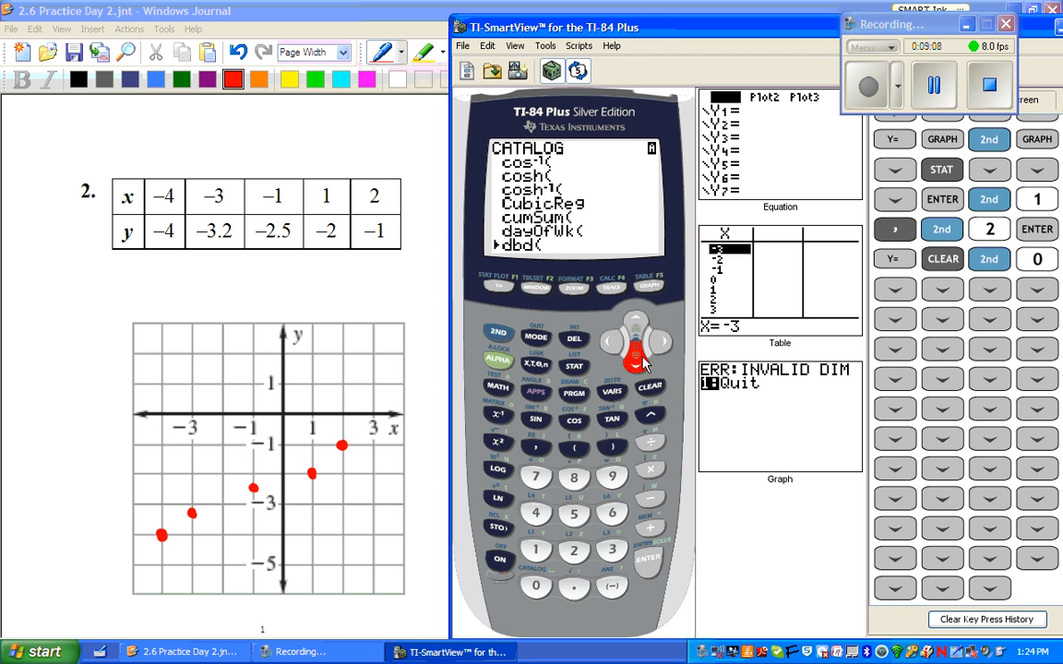
pyautogui.click(641, 362)
pyautogui.click(642, 362)
pyautogui.click(641, 362)
pyautogui.click(641, 362)
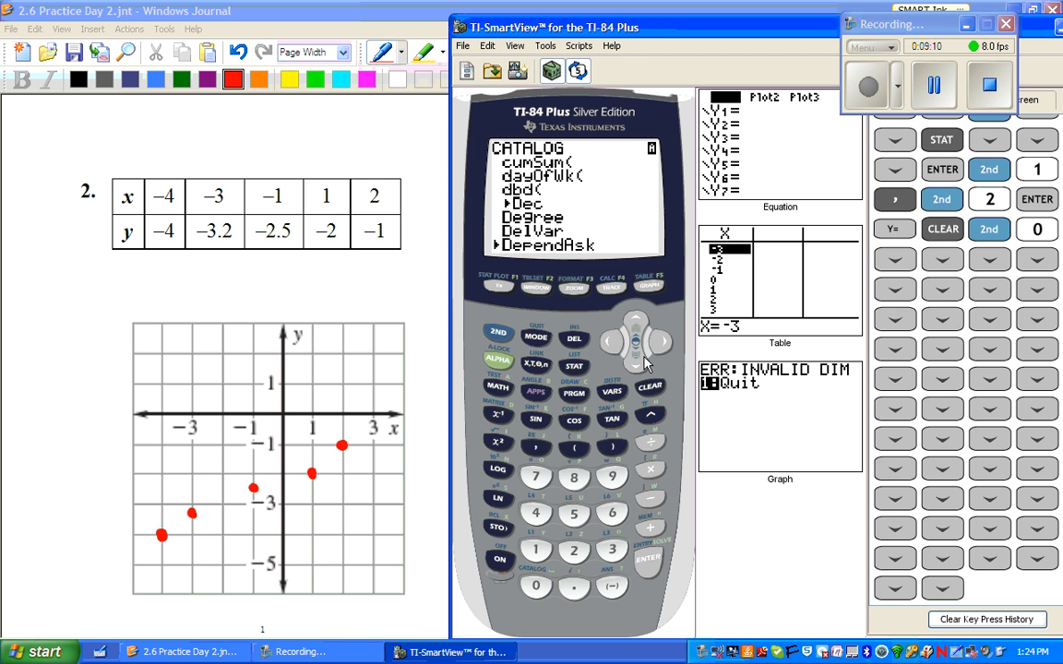
pyautogui.click(641, 361)
pyautogui.click(641, 359)
pyautogui.click(639, 358)
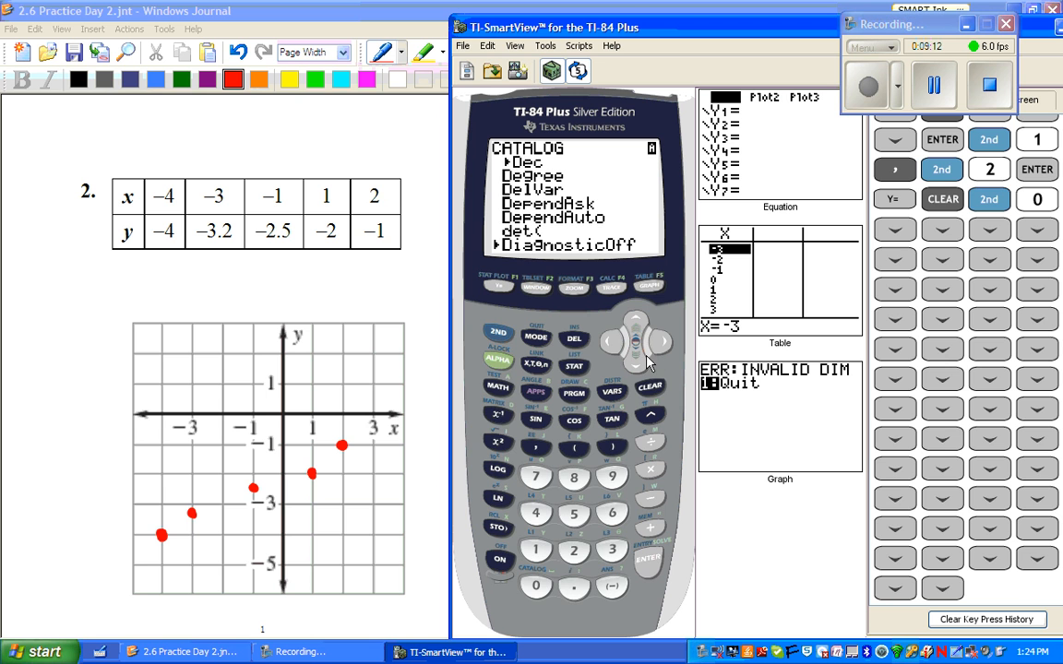
pyautogui.click(637, 358)
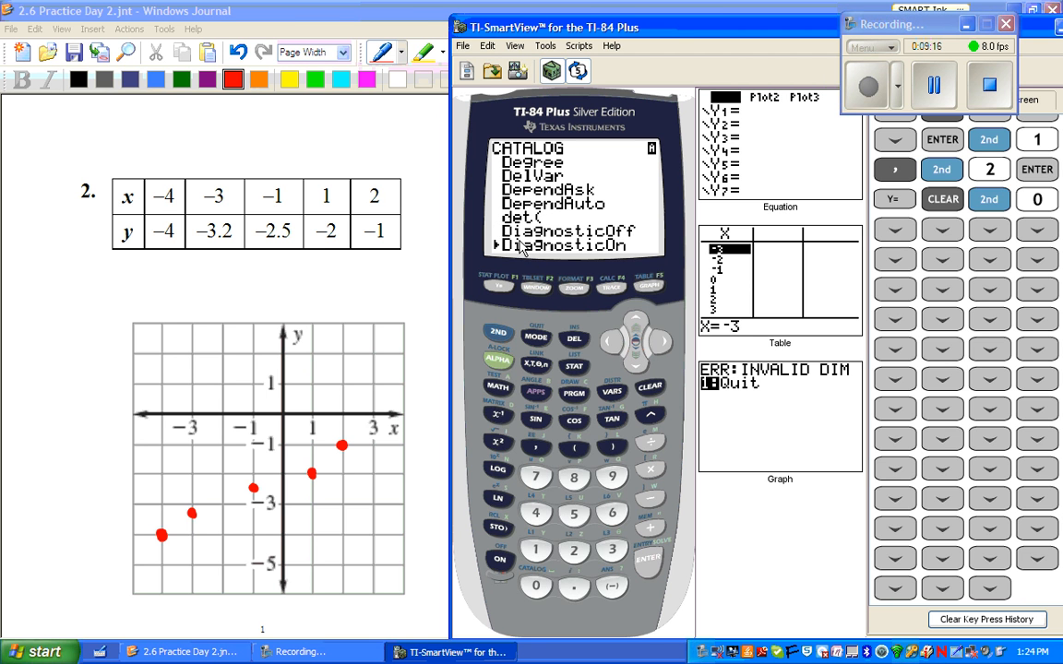
pyautogui.click(645, 557)
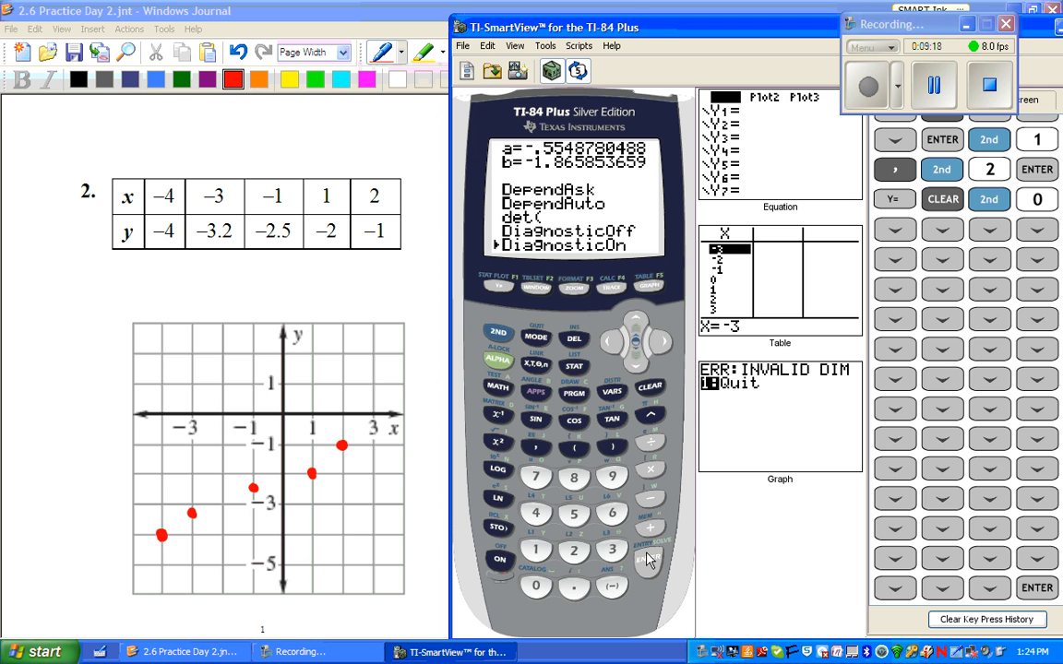
pyautogui.click(648, 561)
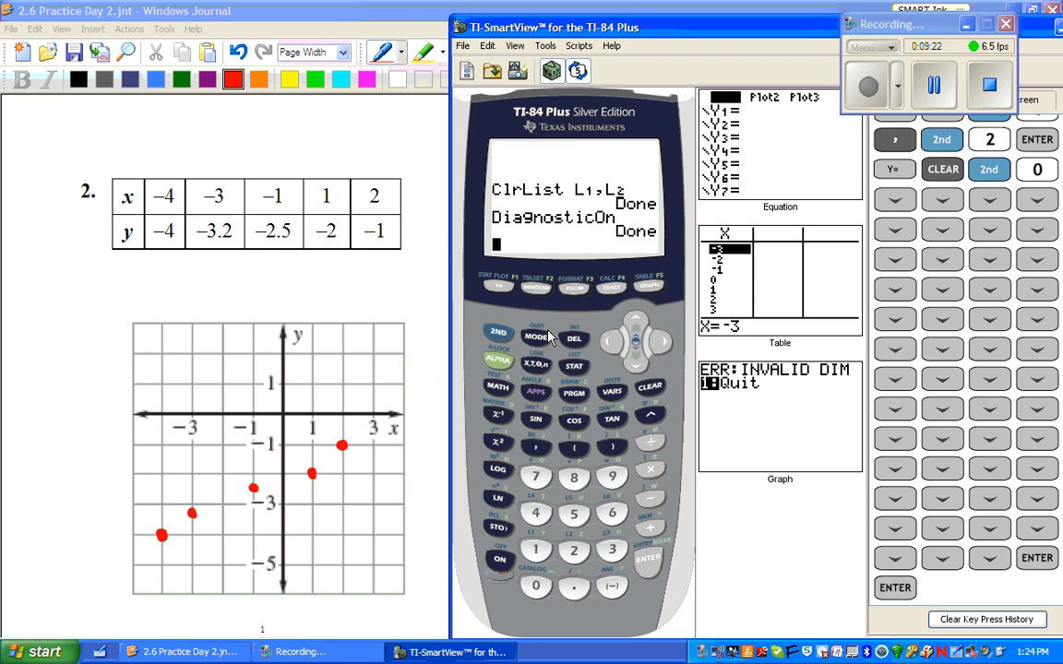
# - Choose the CubicReg regression from the statistical calculations
pyautogui.click(574, 367)
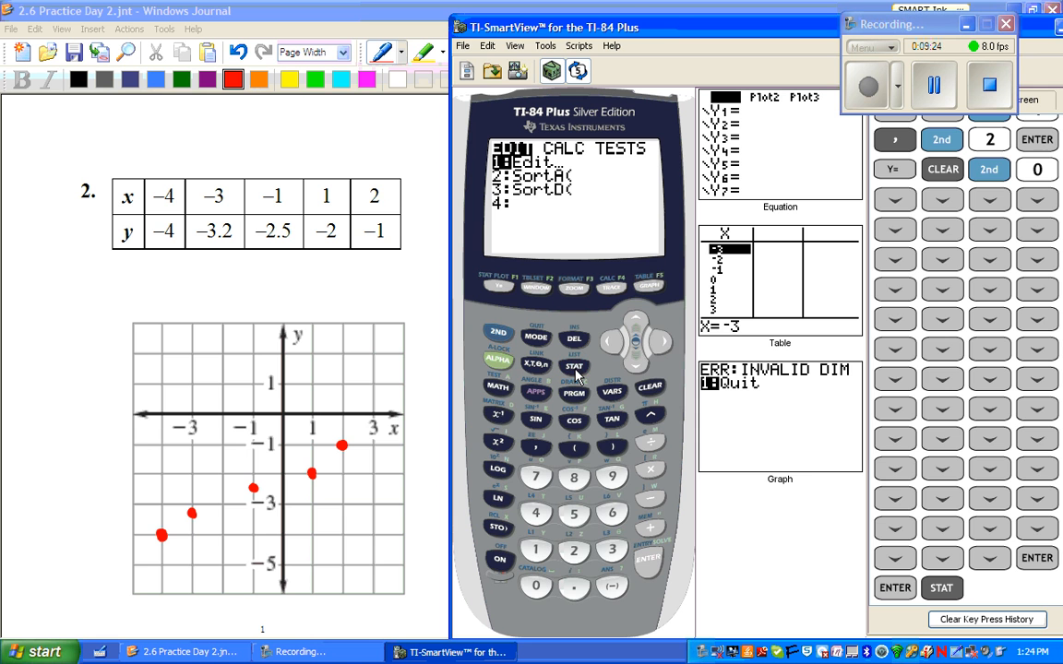
pyautogui.click(659, 343)
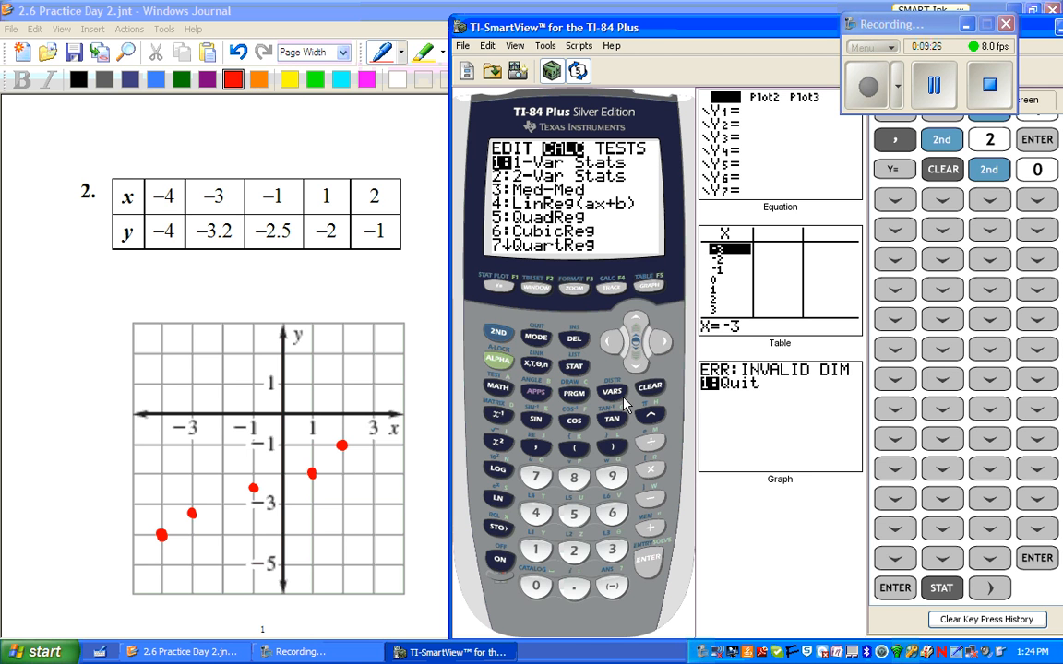
pyautogui.click(633, 369)
pyautogui.click(633, 369)
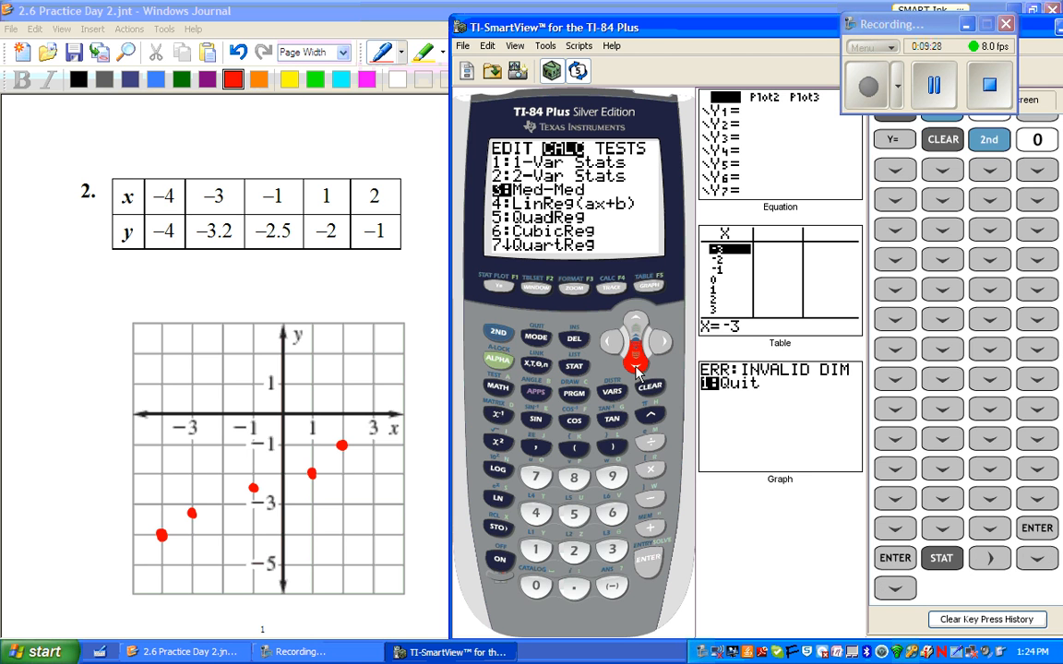
pyautogui.click(635, 370)
pyautogui.click(635, 370)
pyautogui.click(634, 370)
pyautogui.click(648, 557)
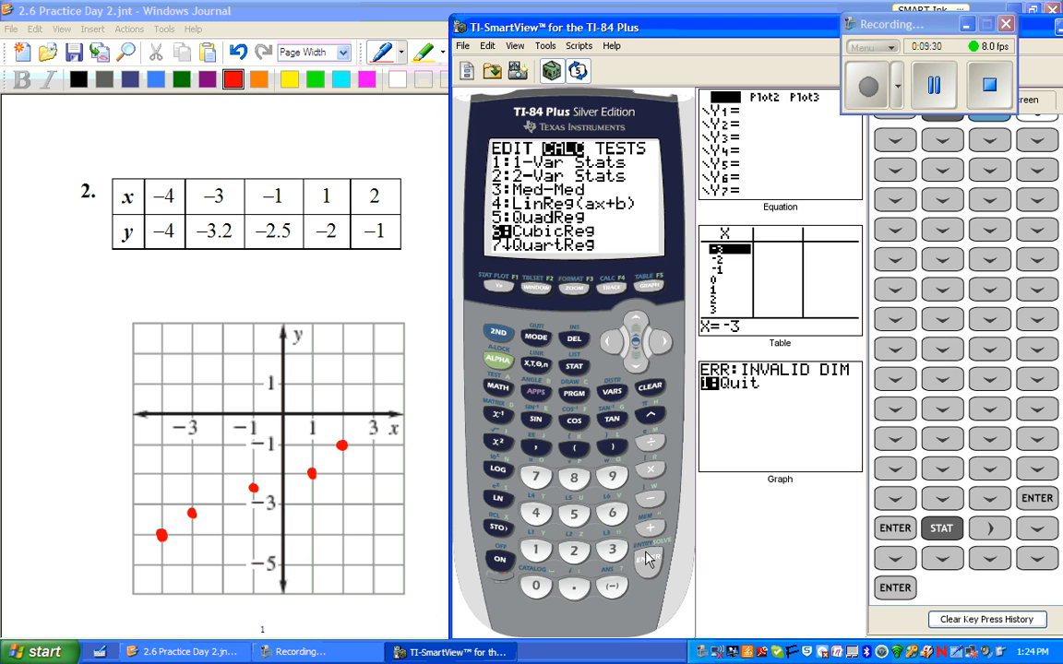
# - Leave the statistical calculations and open the list editor at the first entry of L1
pyautogui.click(650, 389)
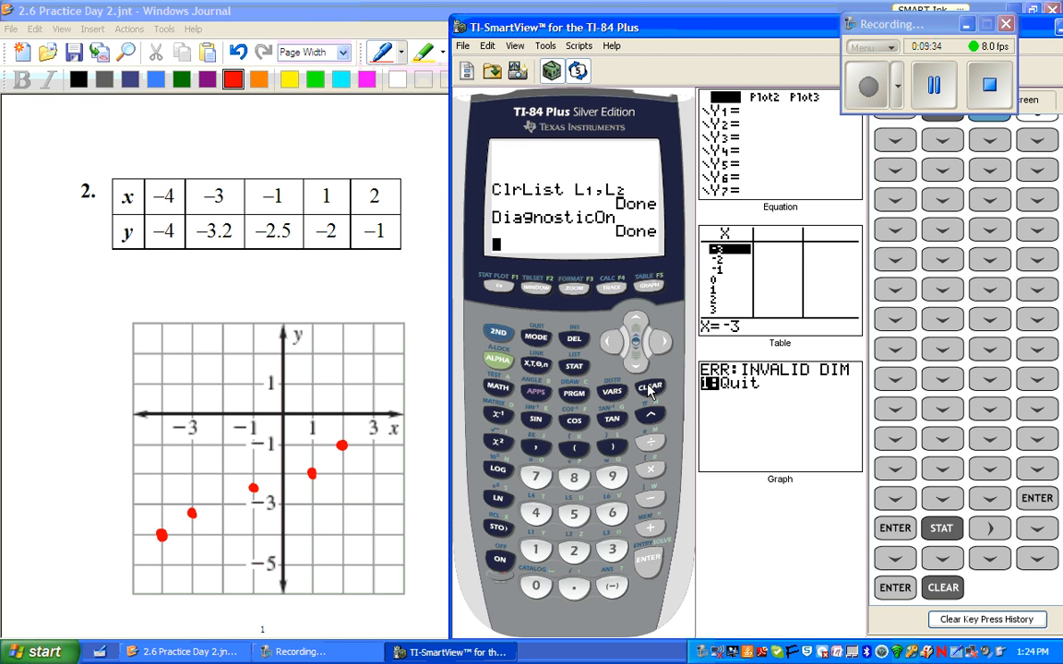
pyautogui.click(574, 368)
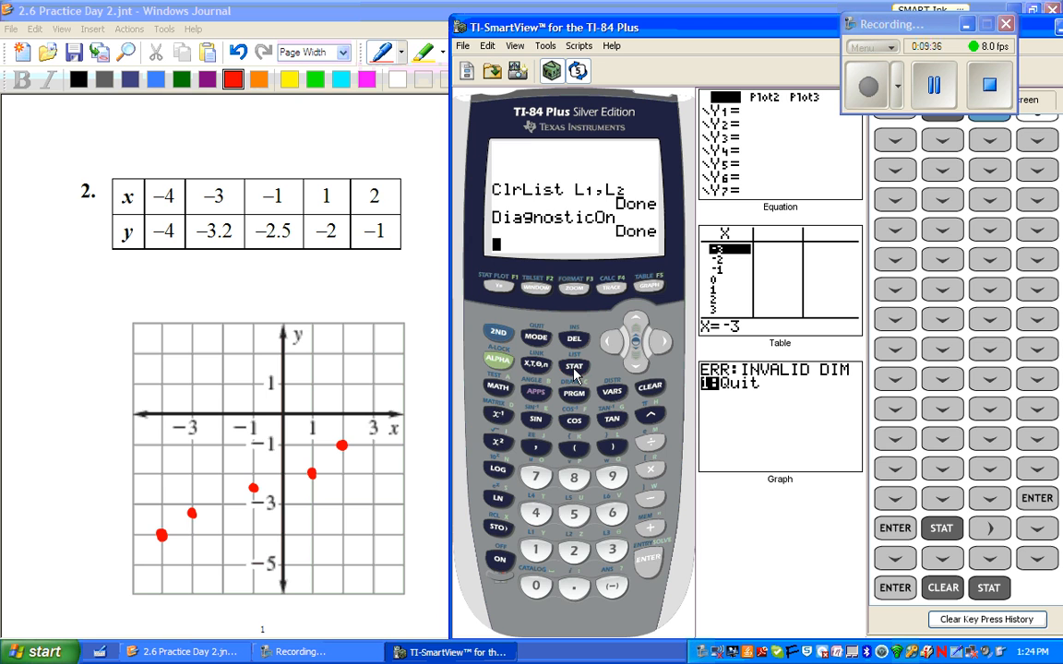
pyautogui.click(648, 559)
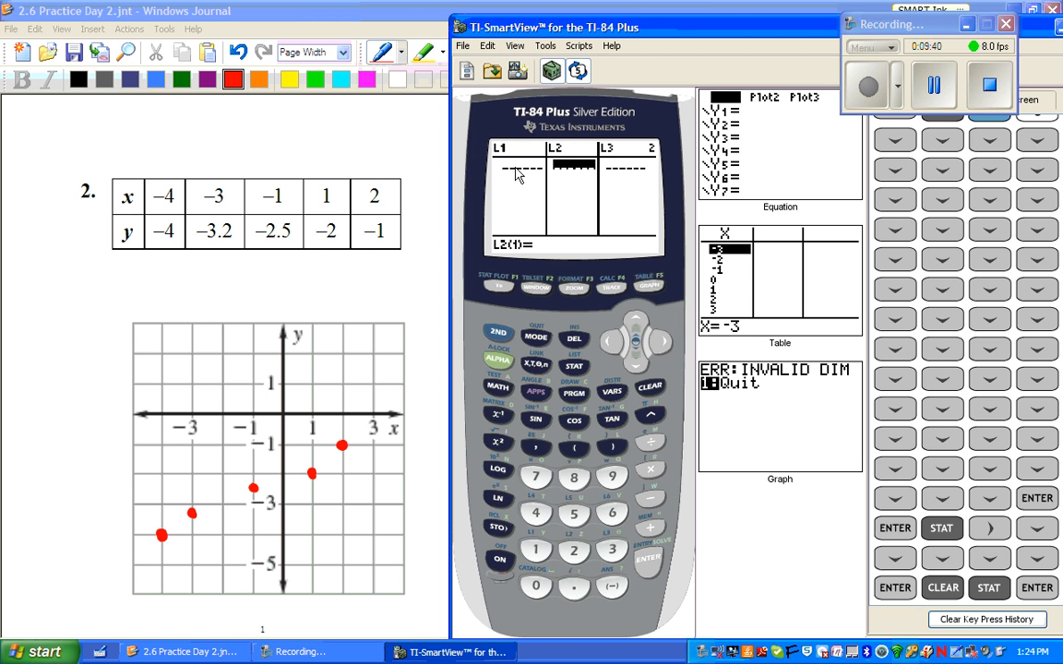
pyautogui.click(613, 347)
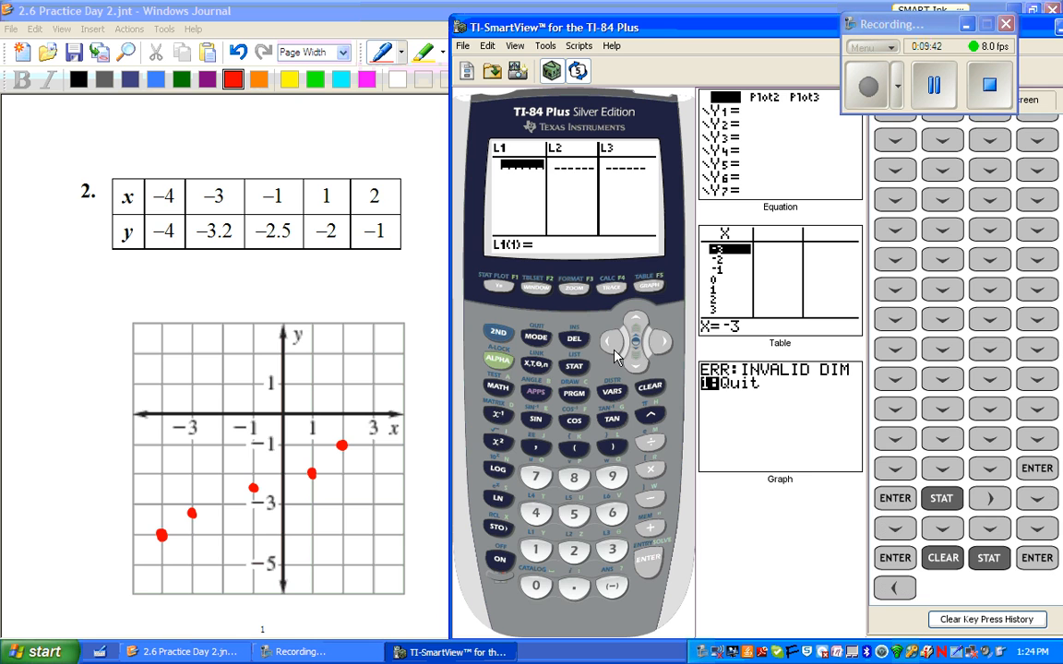
pyautogui.click(612, 587)
pyautogui.click(536, 514)
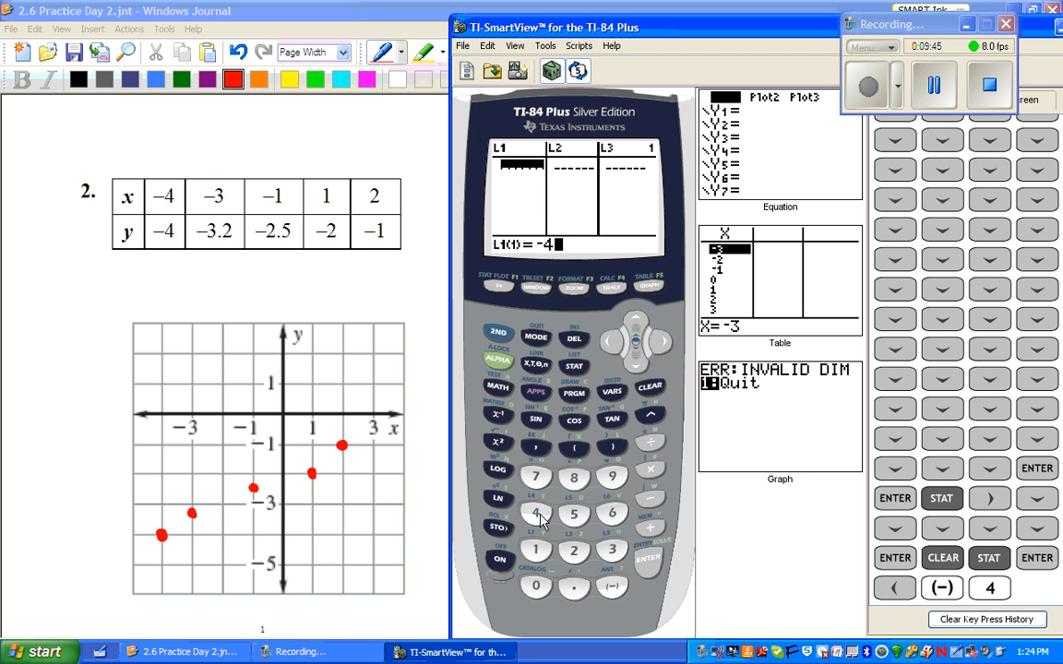
pyautogui.click(612, 587)
pyautogui.click(612, 550)
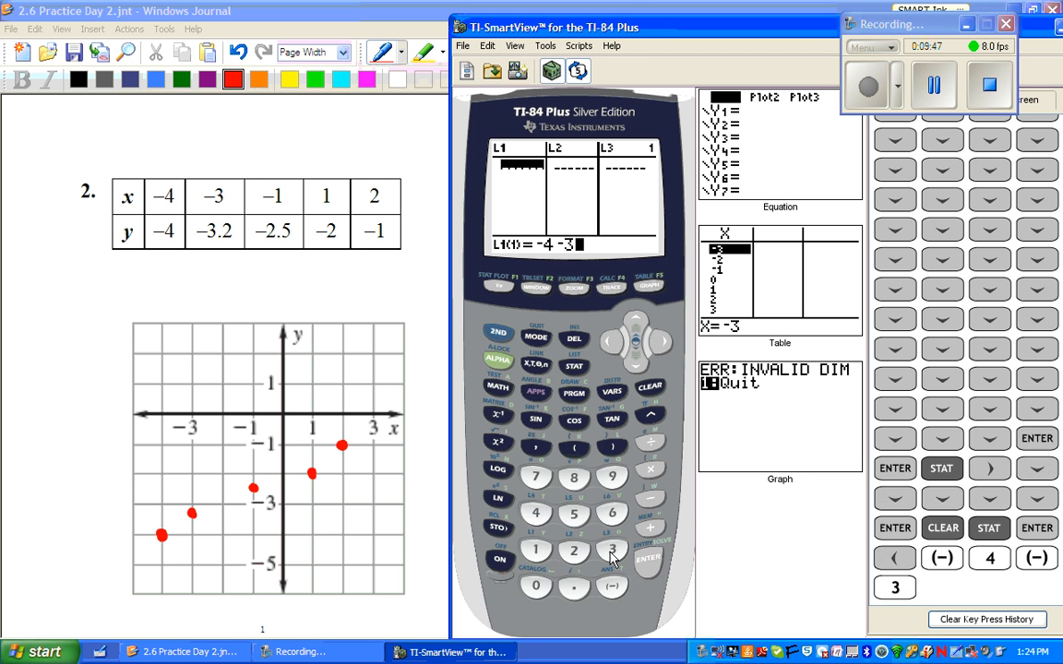
pyautogui.click(608, 341)
pyautogui.click(650, 387)
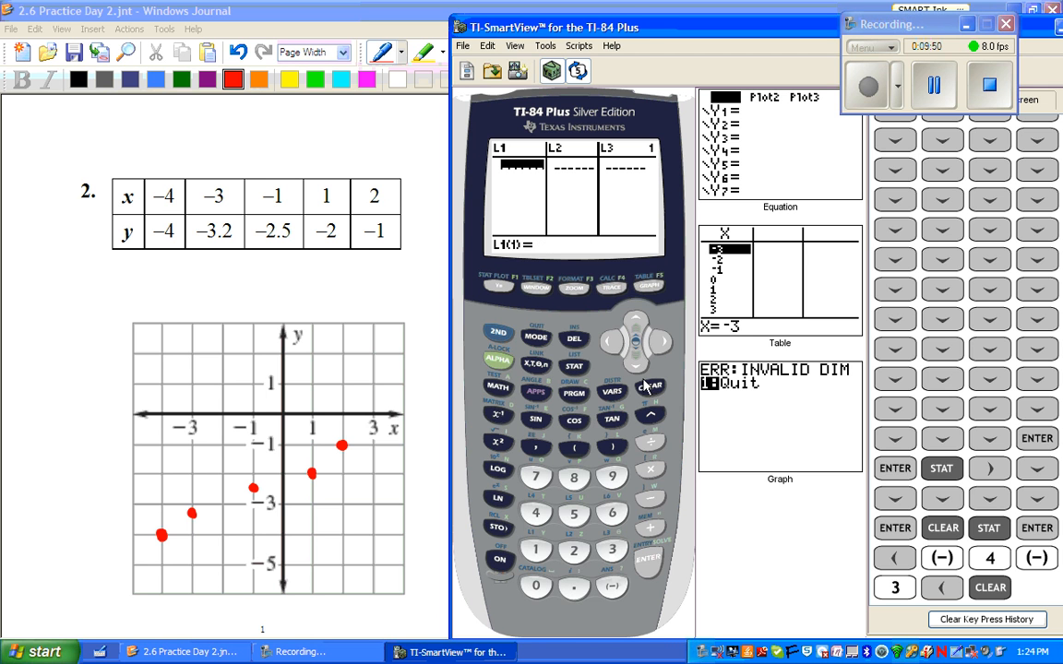
# - Enter problem 2's x-values -4, -3, -1, 1 and 2 into list L1
pyautogui.click(611, 587)
pyautogui.click(536, 513)
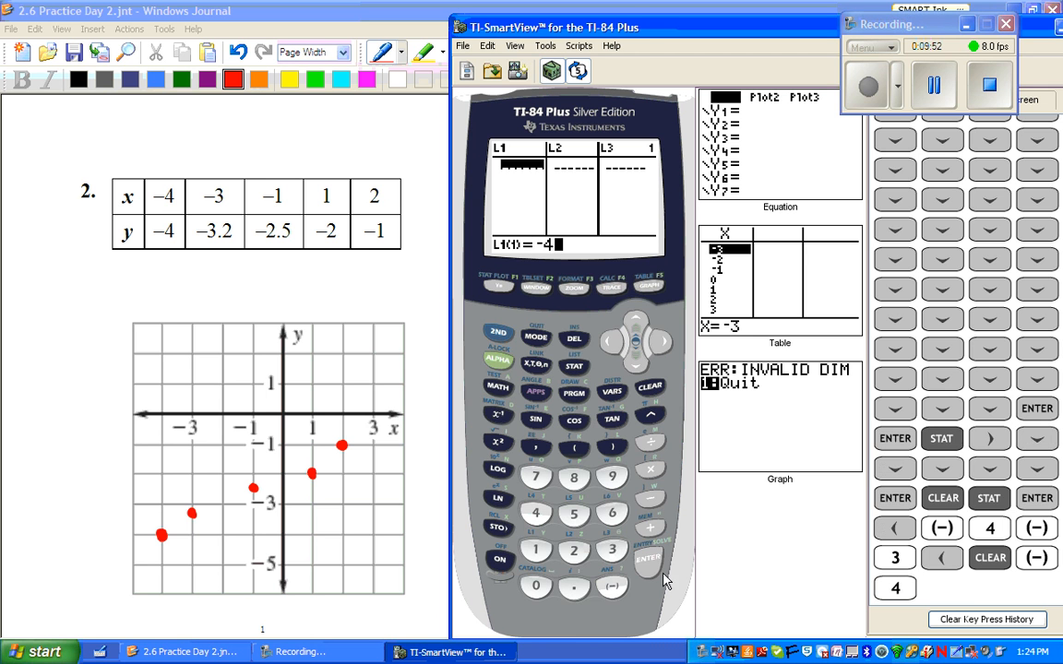
pyautogui.click(649, 558)
pyautogui.click(610, 587)
pyautogui.click(614, 552)
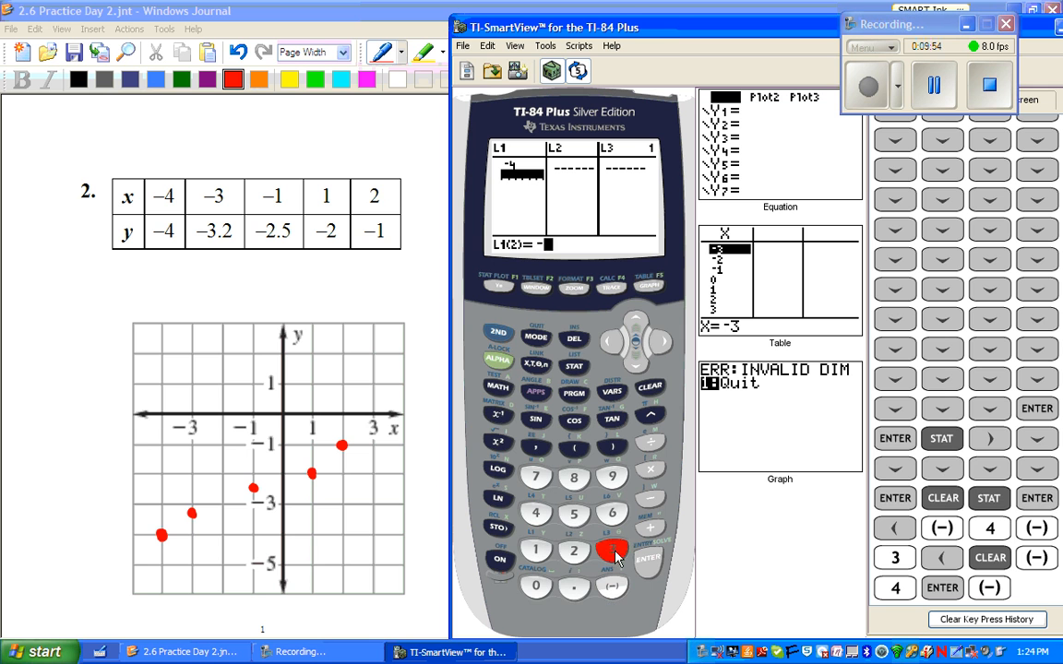
pyautogui.click(643, 560)
pyautogui.click(611, 589)
pyautogui.click(536, 550)
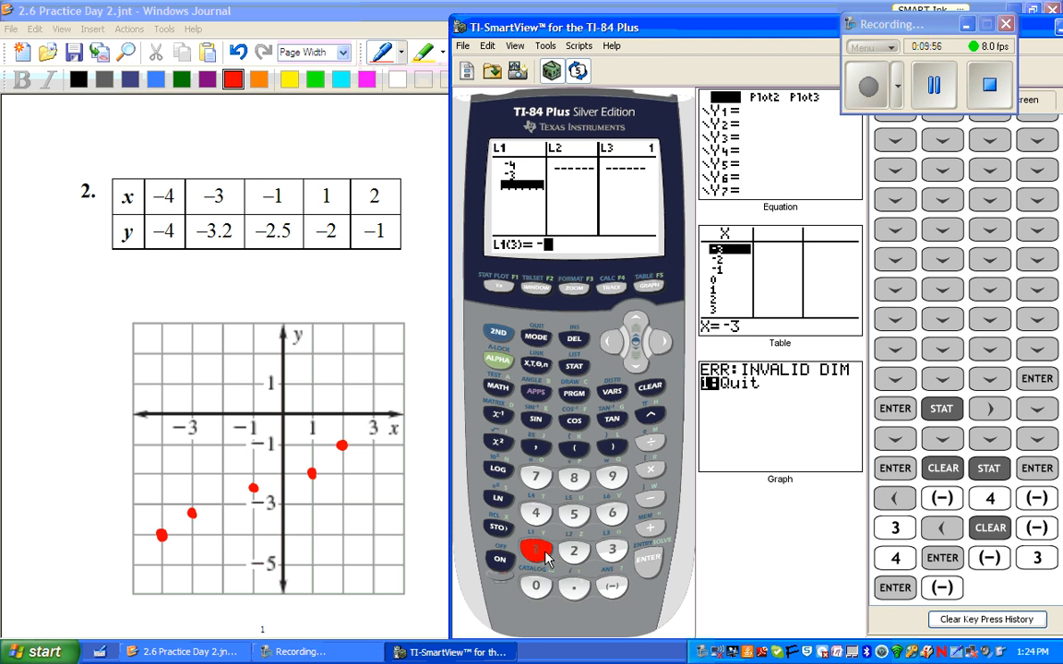
pyautogui.click(649, 559)
pyautogui.click(536, 551)
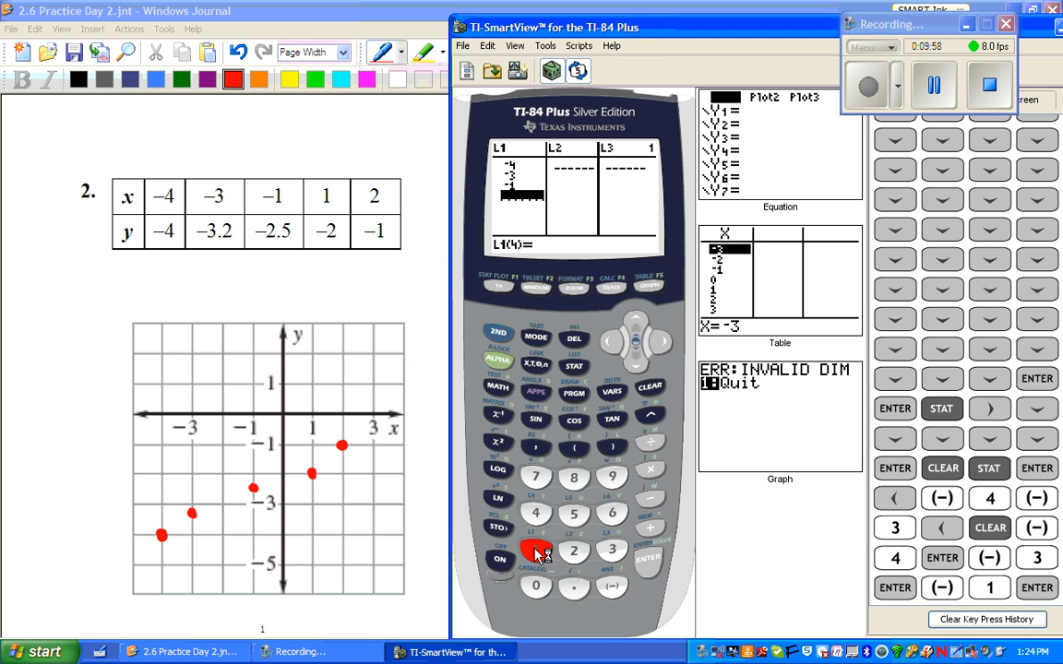
pyautogui.click(649, 558)
pyautogui.click(574, 551)
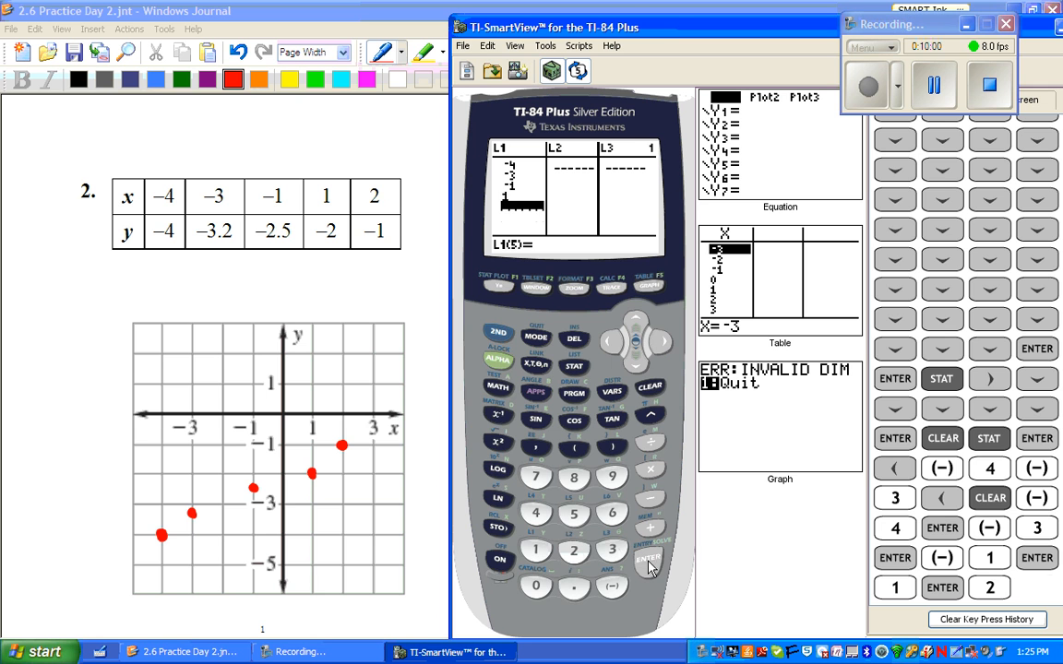
pyautogui.press('Return')
# - Enter problem 2's first two y-values, -4 and -3.2, into list L2
pyautogui.click(660, 343)
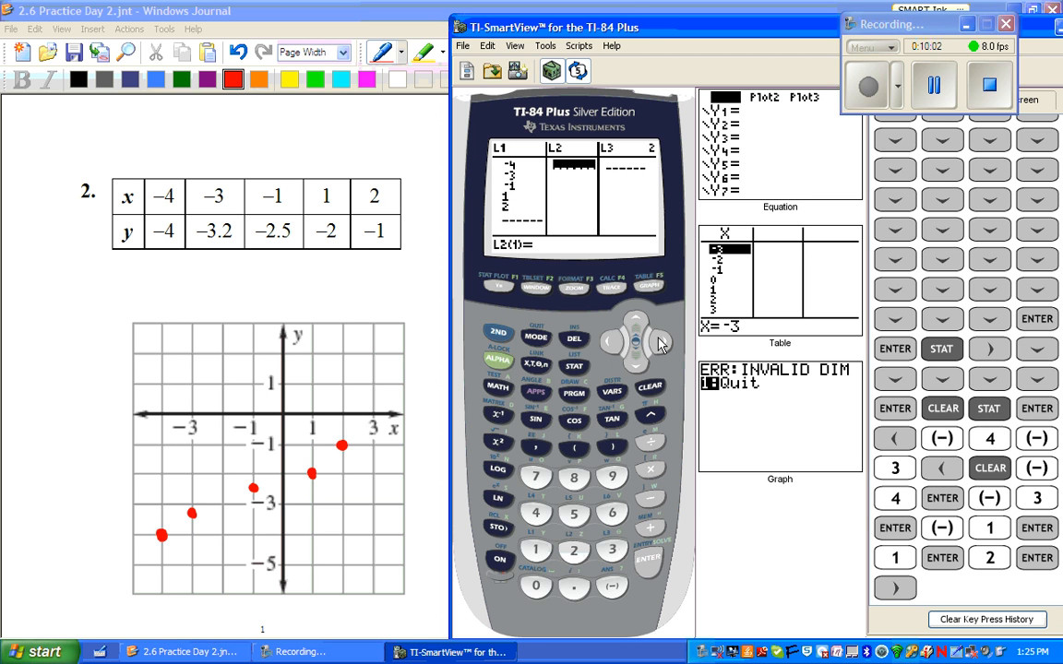
pyautogui.click(609, 585)
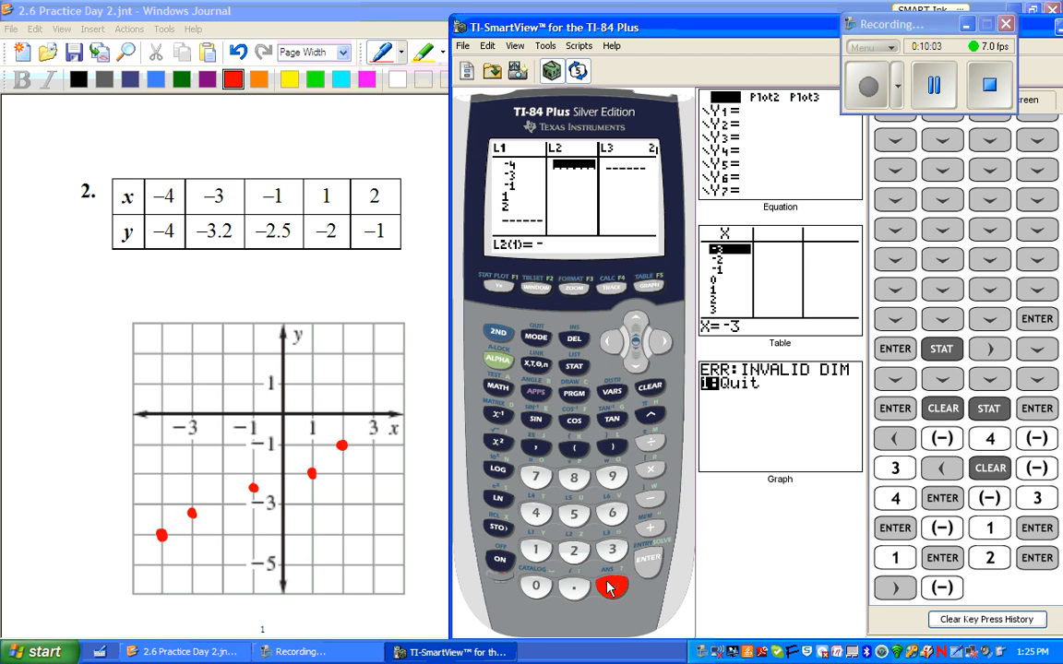
pyautogui.click(535, 515)
pyautogui.click(652, 558)
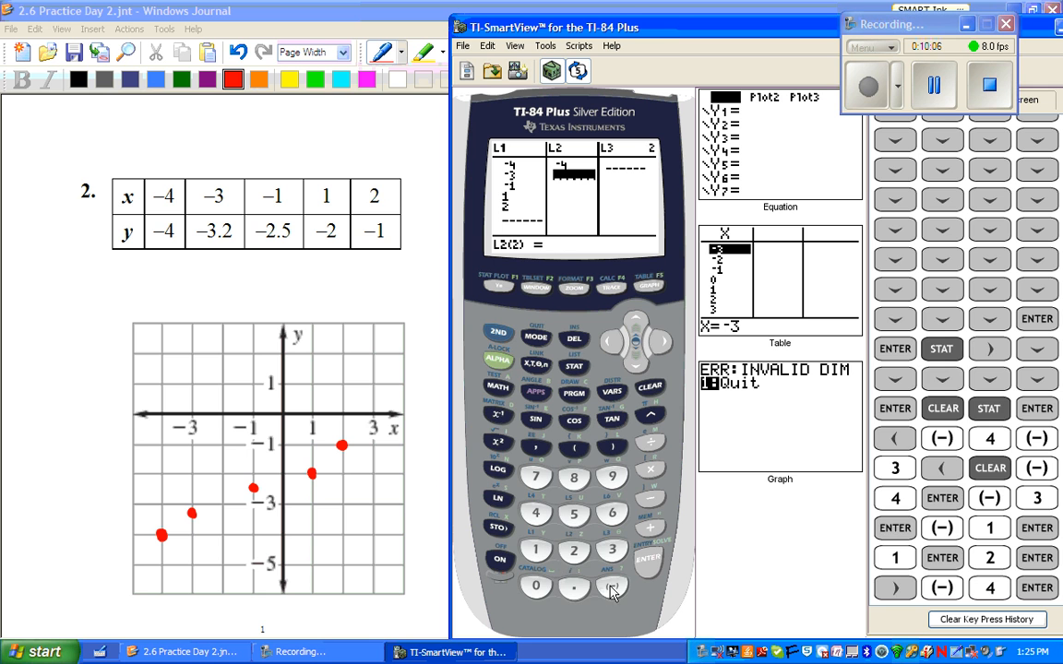
pyautogui.click(611, 588)
pyautogui.click(611, 551)
pyautogui.click(573, 588)
pyautogui.click(573, 551)
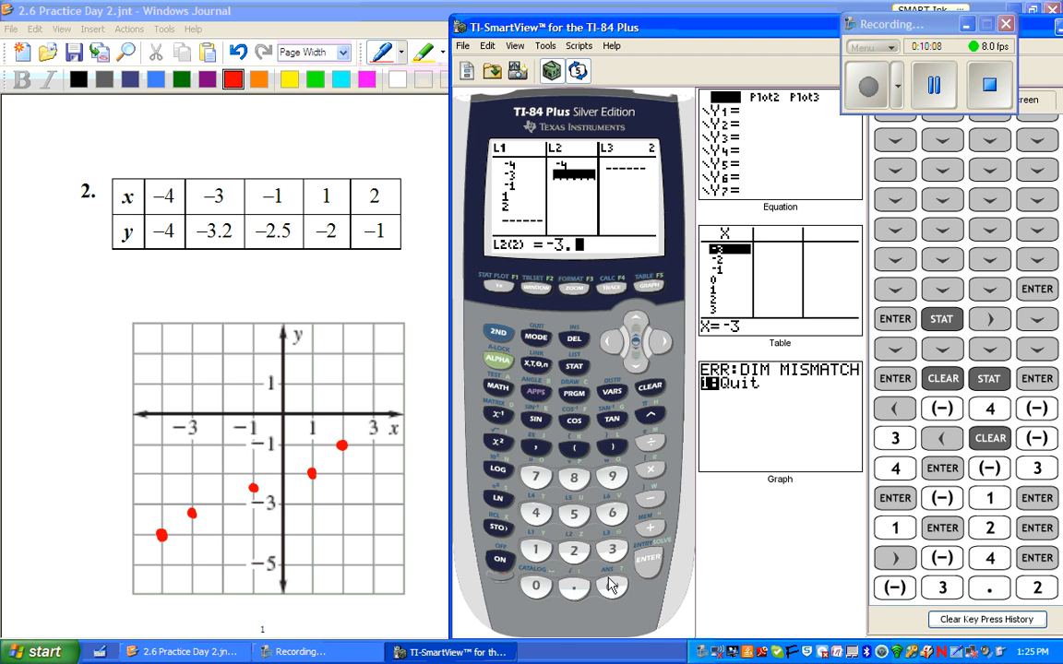
pyautogui.click(646, 563)
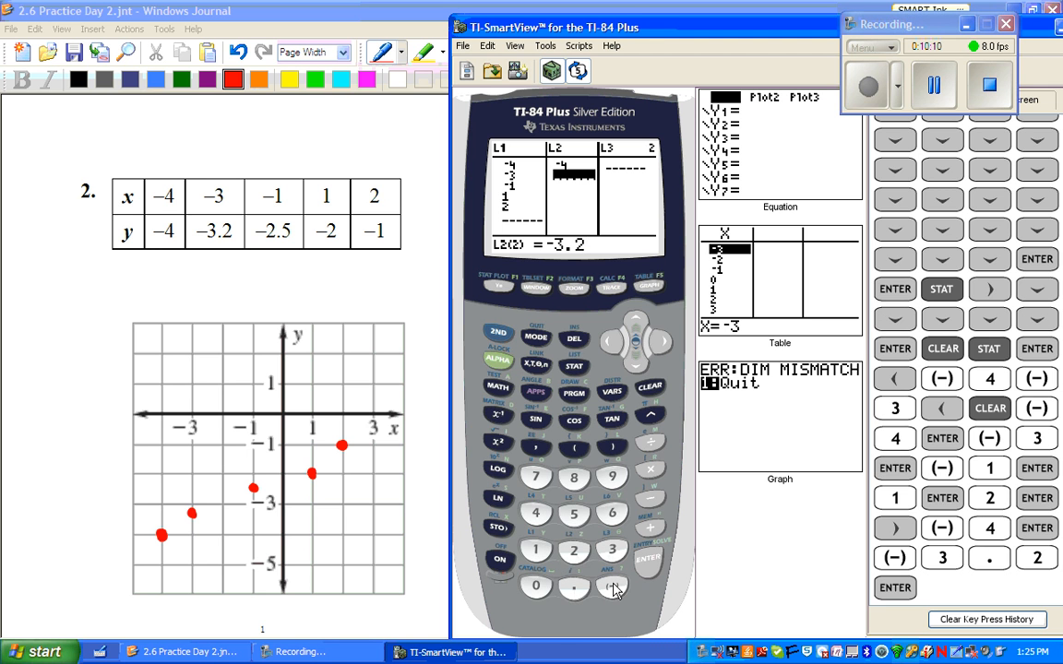
# - Complete list L2 with the remaining y-values -2.5, -2 and -1
pyautogui.click(607, 587)
pyautogui.click(573, 551)
pyautogui.click(573, 587)
pyautogui.click(573, 513)
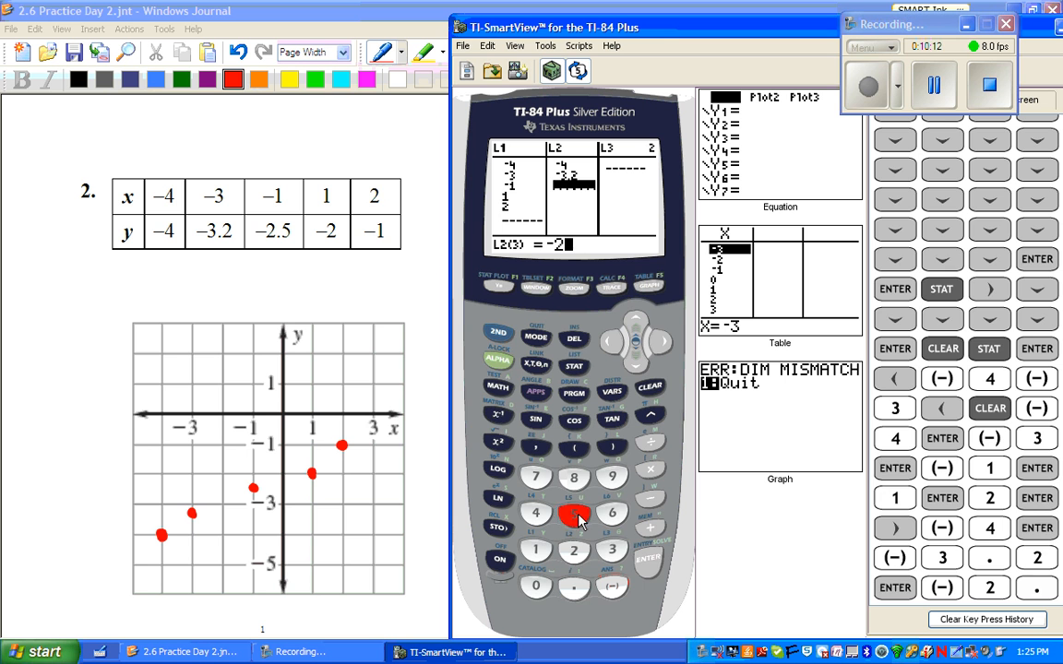
pyautogui.click(649, 564)
pyautogui.click(612, 587)
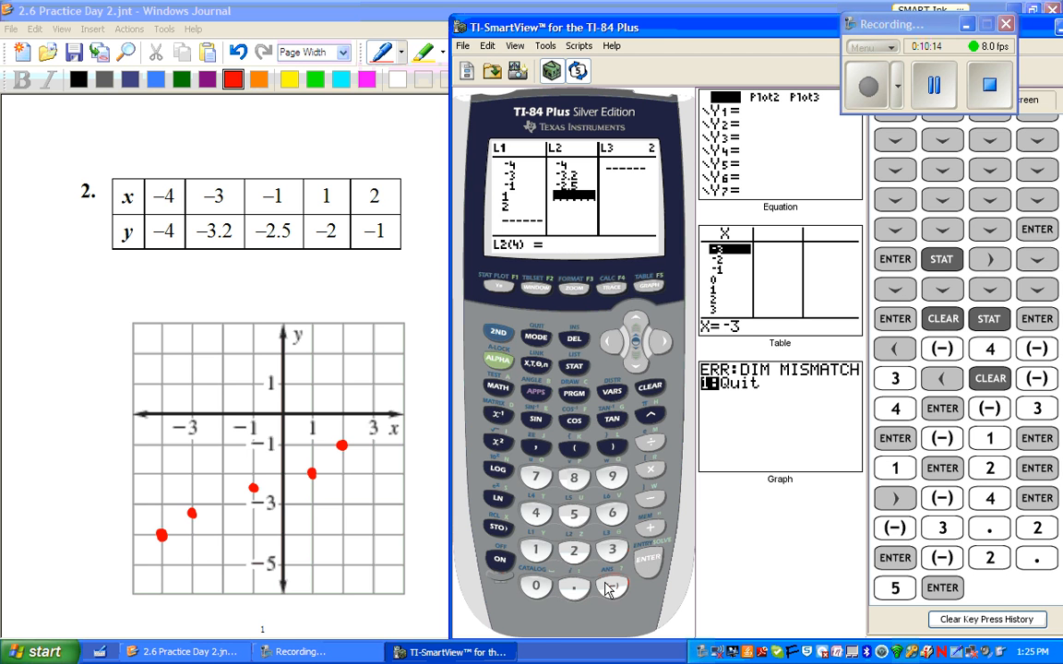
pyautogui.click(573, 550)
pyautogui.click(646, 563)
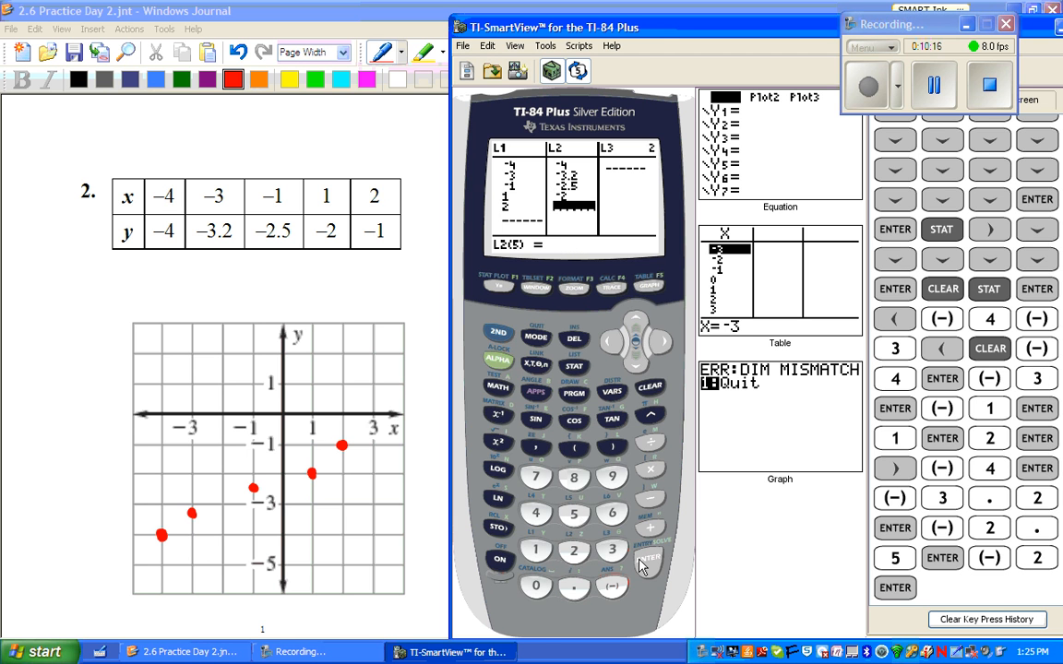
pyautogui.click(612, 587)
pyautogui.click(535, 551)
pyautogui.click(649, 563)
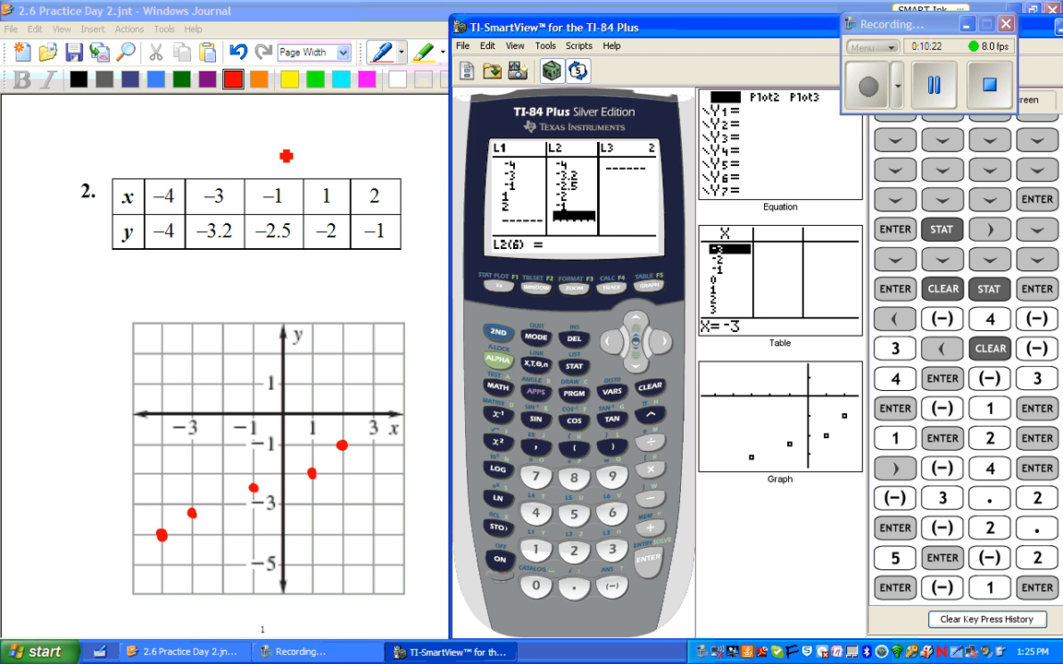
# - Graph the scatter plot of L1 and L2 with the window fitted to the data using ZoomStat
pyautogui.click(574, 368)
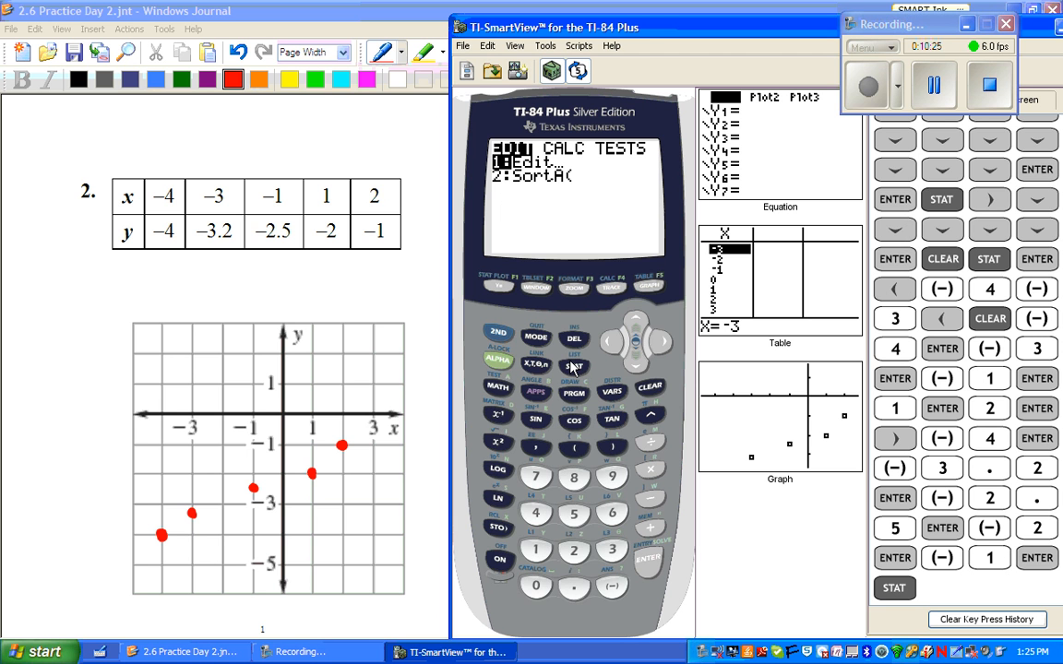
pyautogui.click(648, 342)
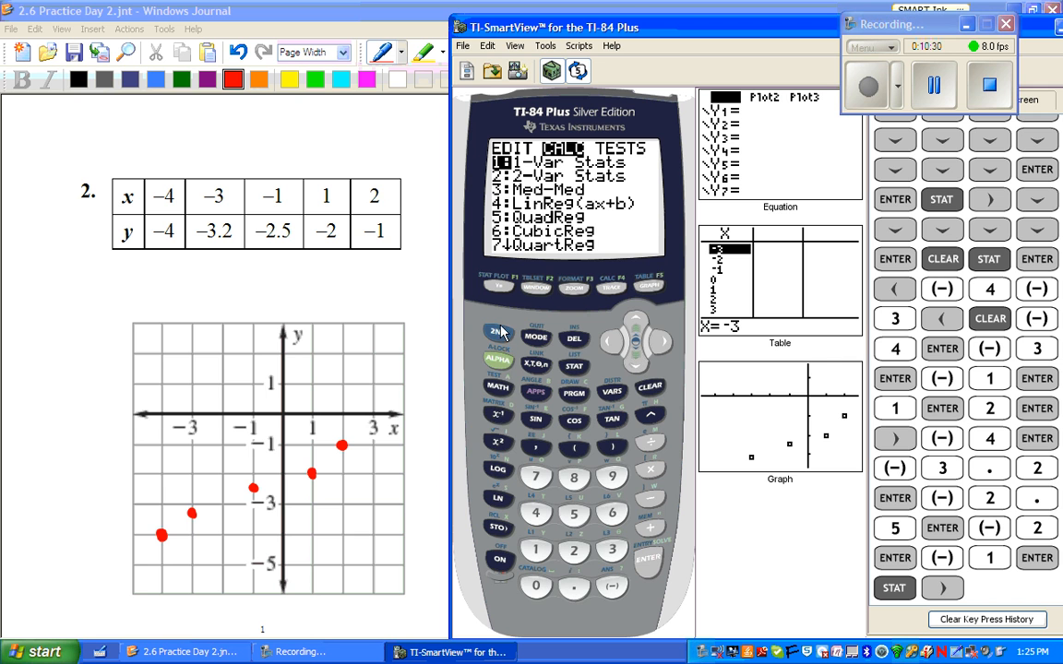
pyautogui.click(567, 289)
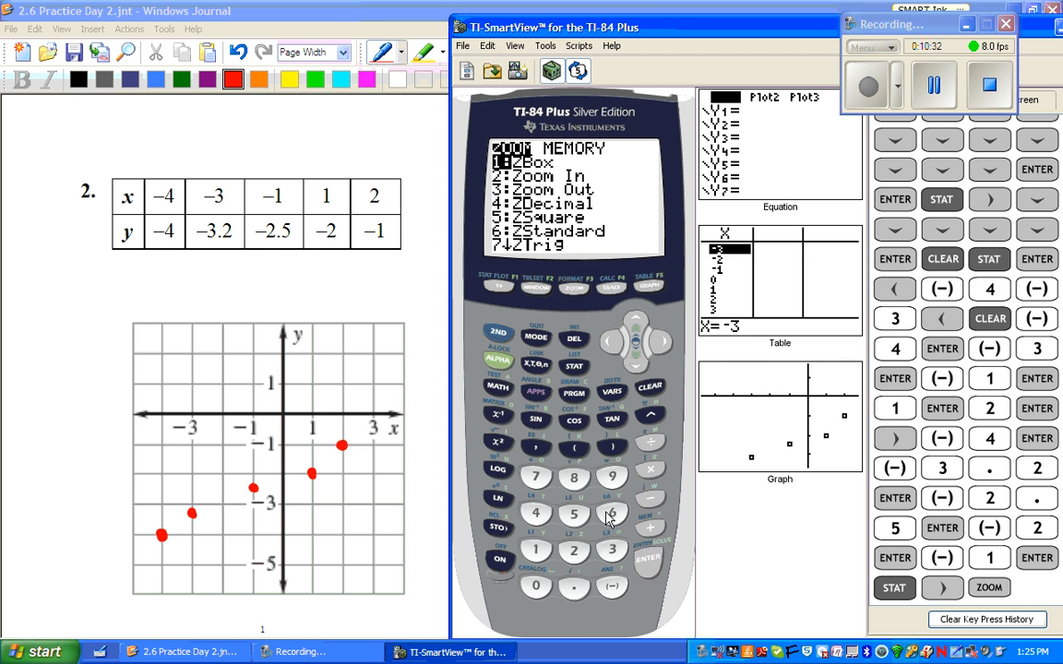
pyautogui.click(613, 478)
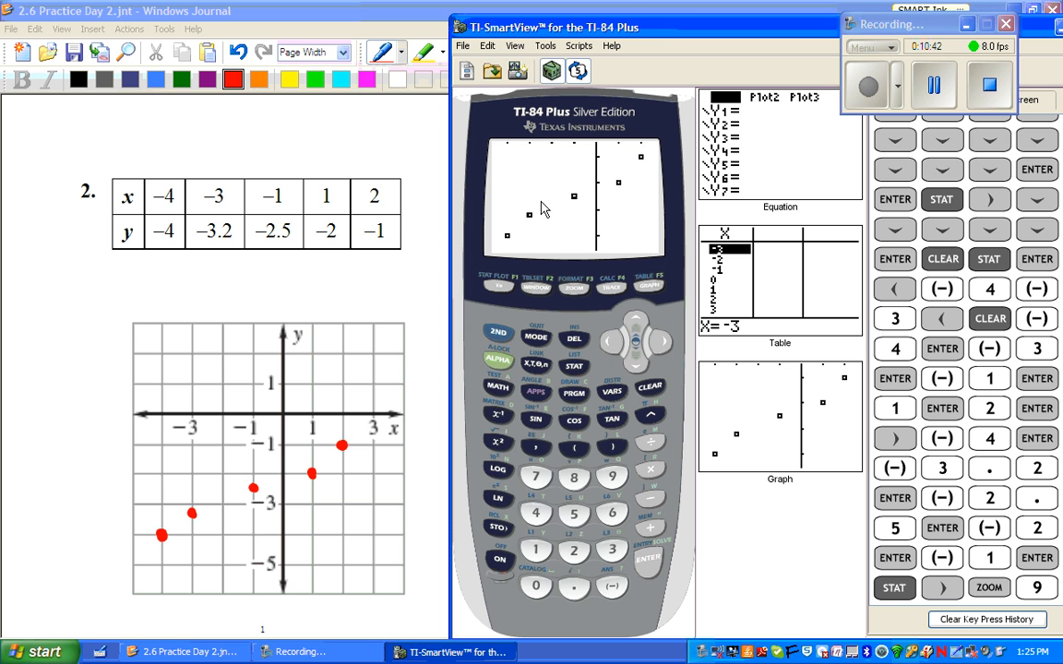
# - Set the graph window's Ymin to -6 and Ymax to 1, and redraw the scatter plot
pyautogui.click(536, 288)
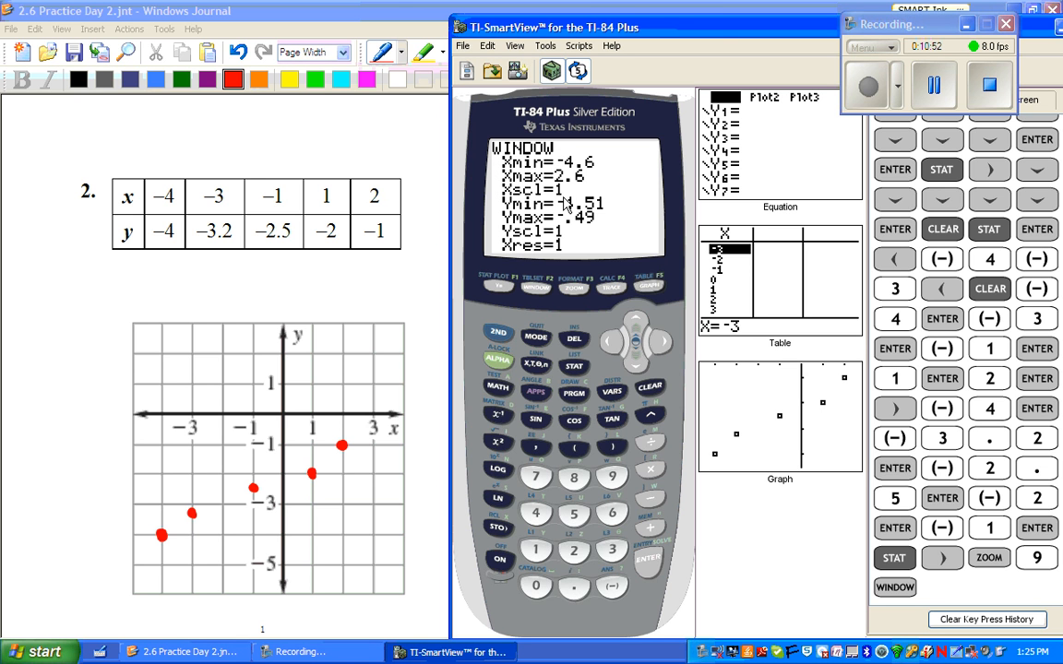
pyautogui.click(634, 360)
pyautogui.click(635, 360)
pyautogui.click(635, 359)
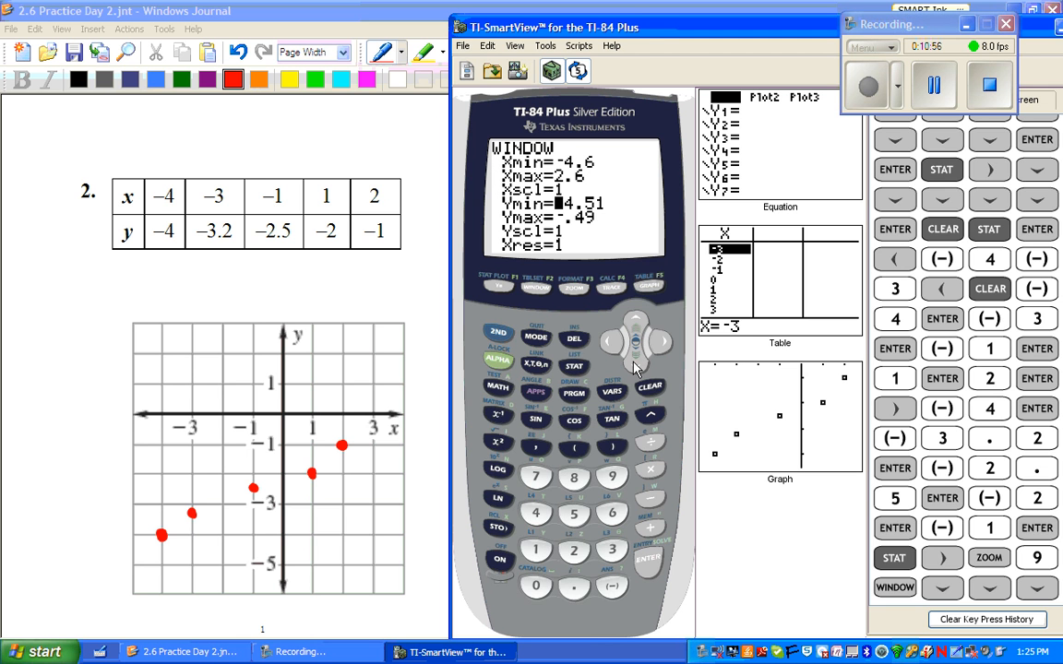
pyautogui.click(612, 587)
pyautogui.click(612, 513)
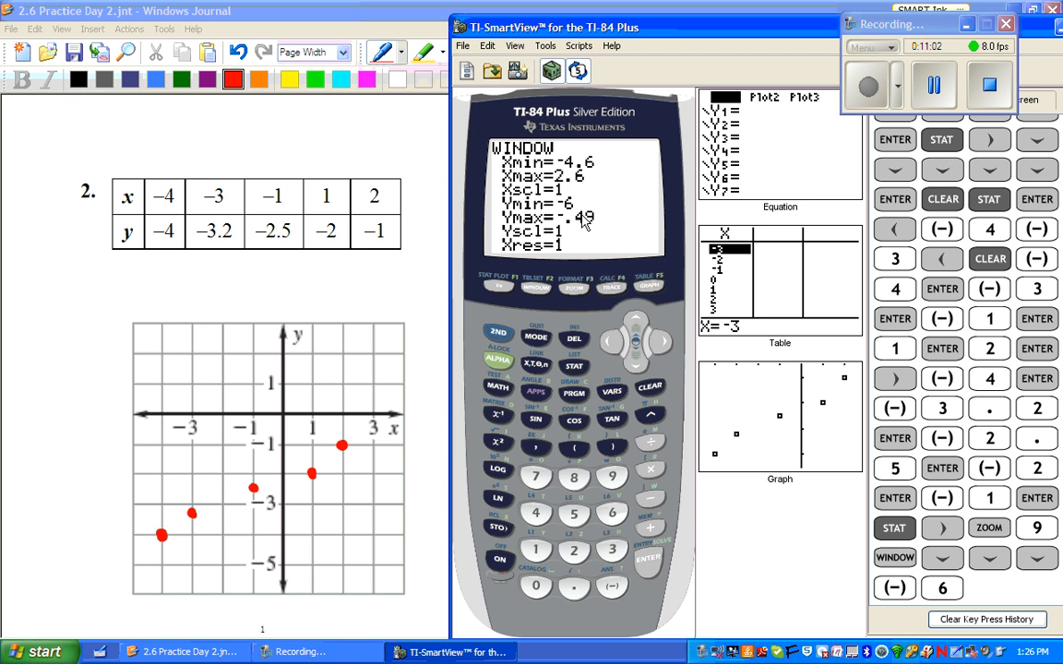
pyautogui.click(636, 361)
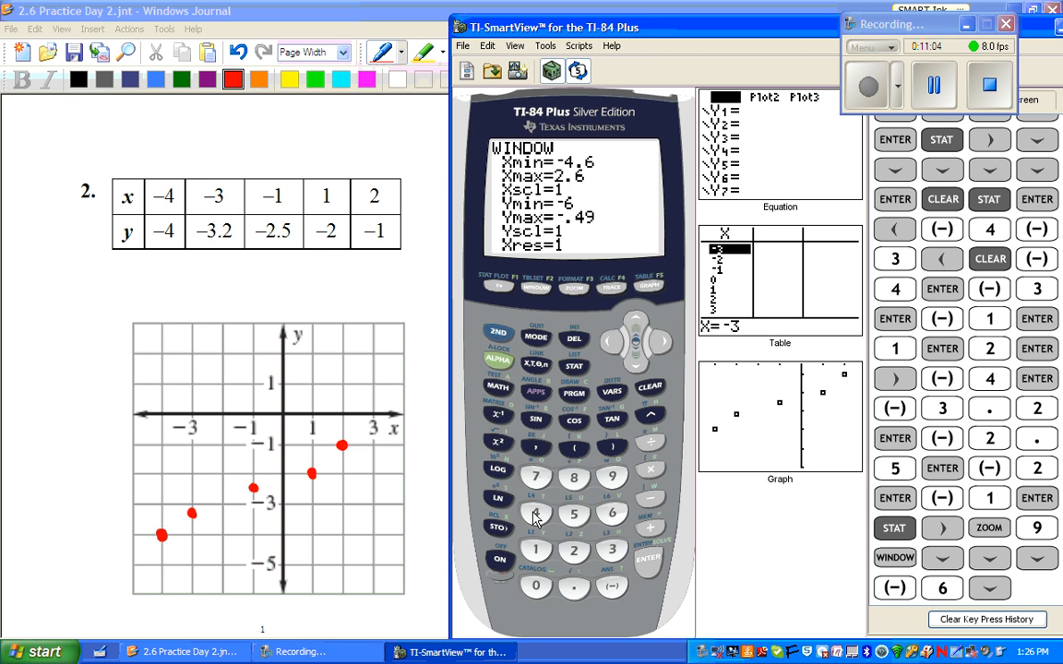
pyautogui.click(541, 547)
pyautogui.click(629, 319)
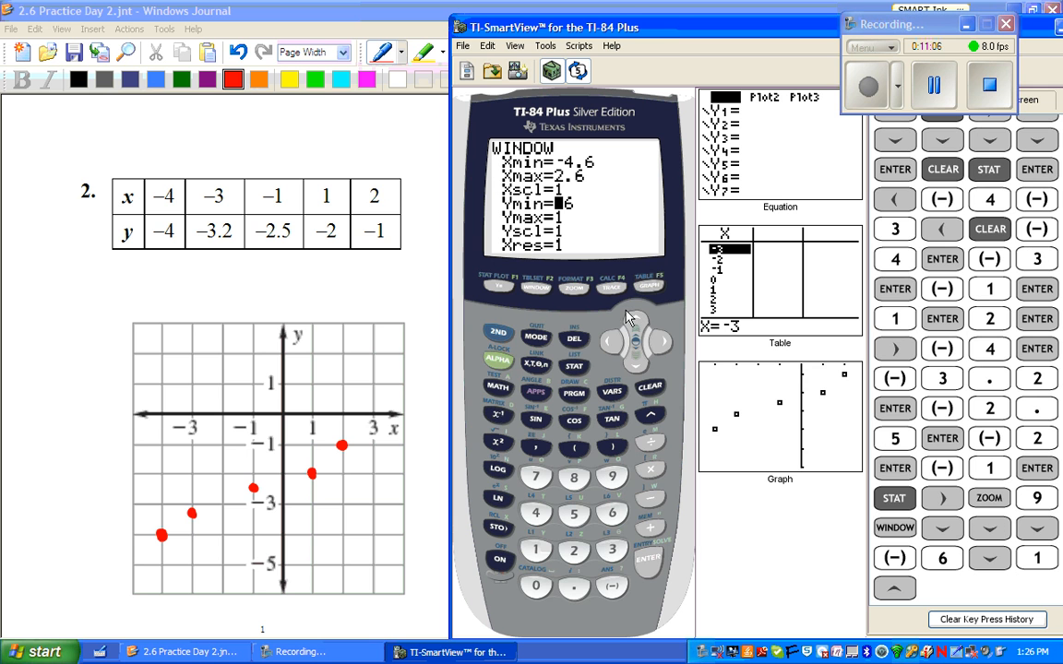
pyautogui.click(634, 321)
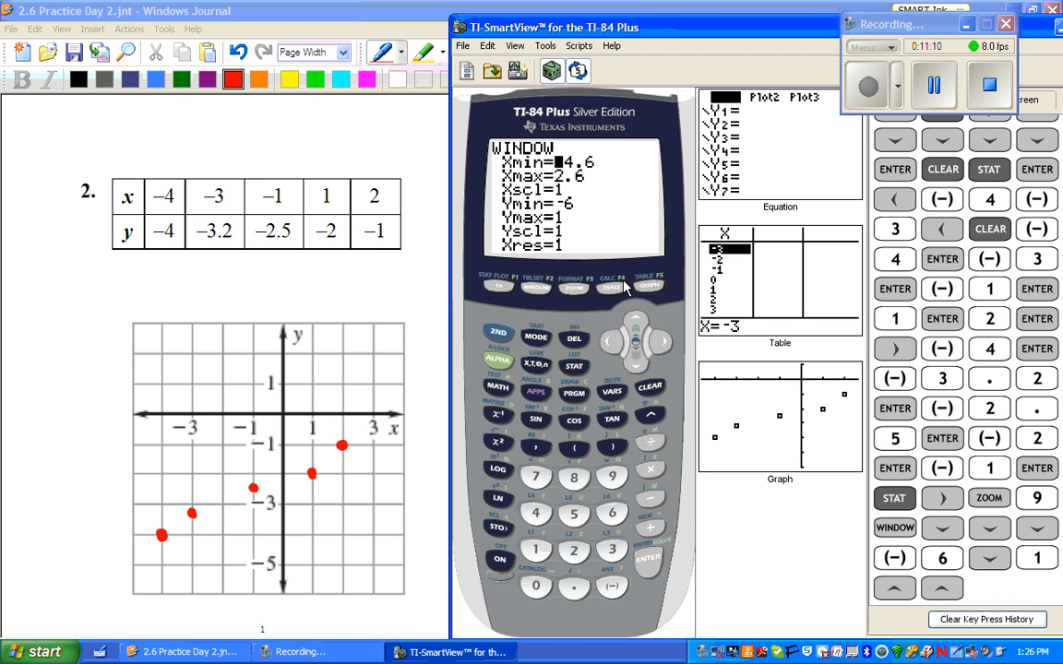
pyautogui.click(650, 288)
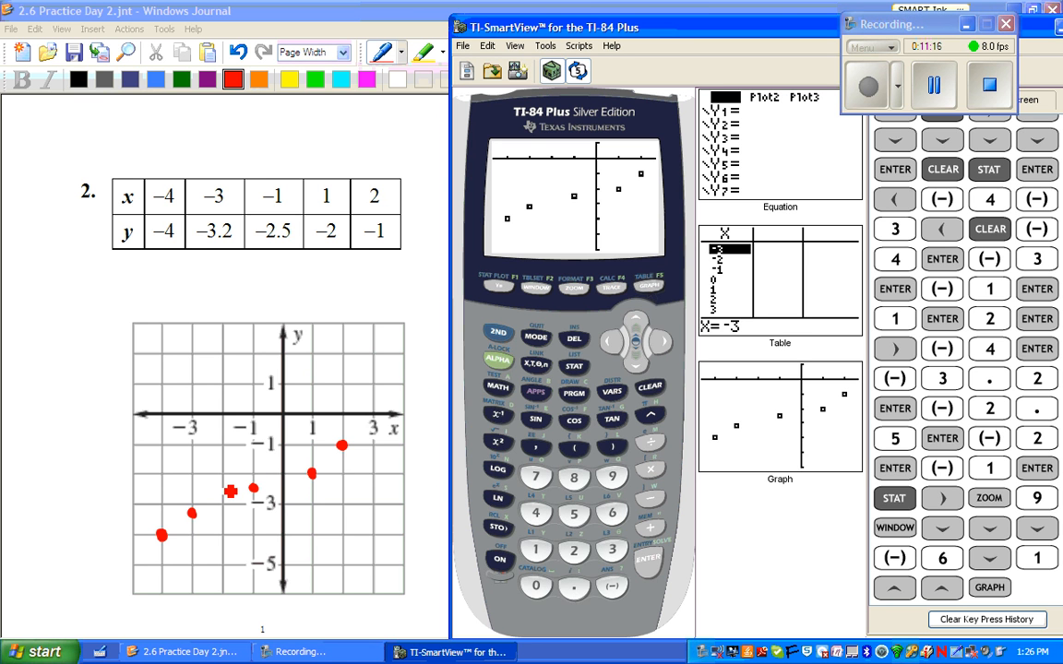
# - Place the linear regression command LinReg(ax+b) on the calculator's home screen
pyautogui.click(574, 367)
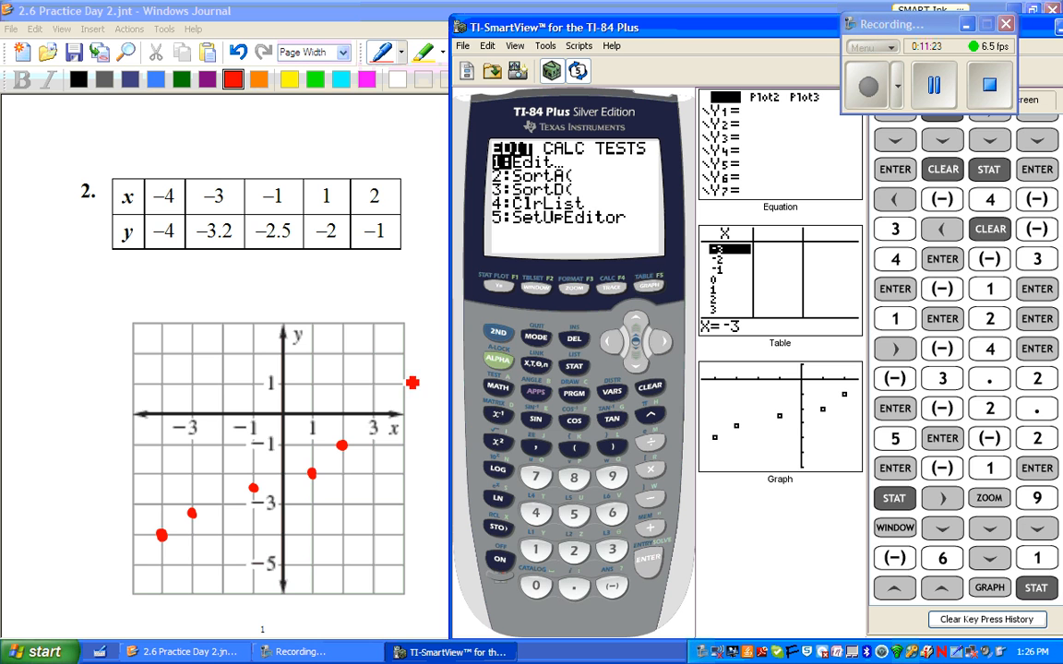
pyautogui.click(661, 341)
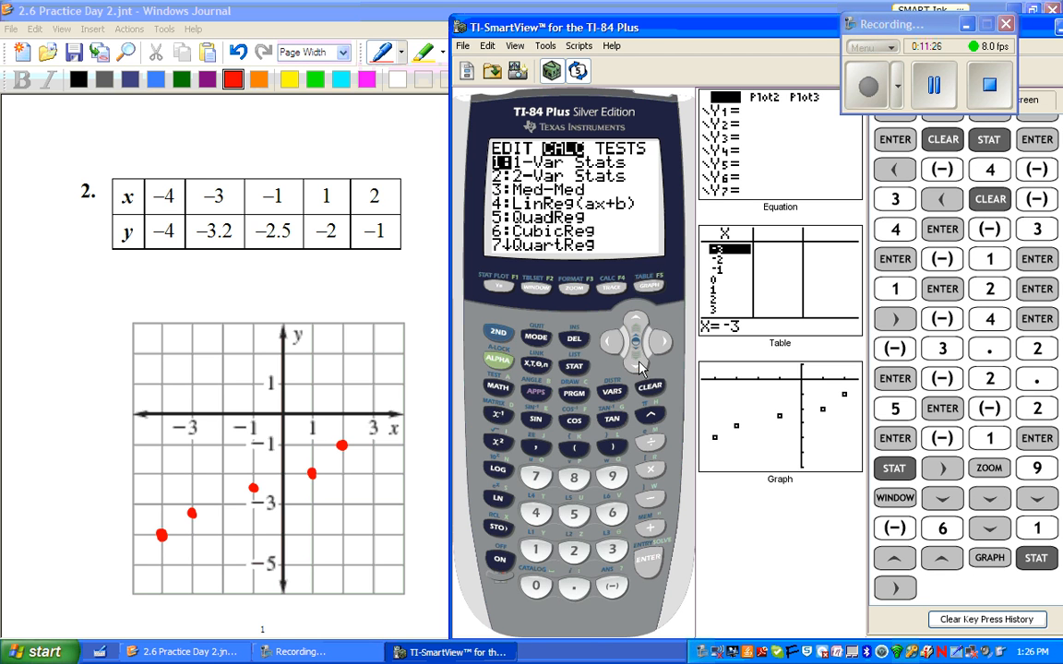
pyautogui.click(637, 364)
pyautogui.click(636, 364)
pyautogui.click(637, 363)
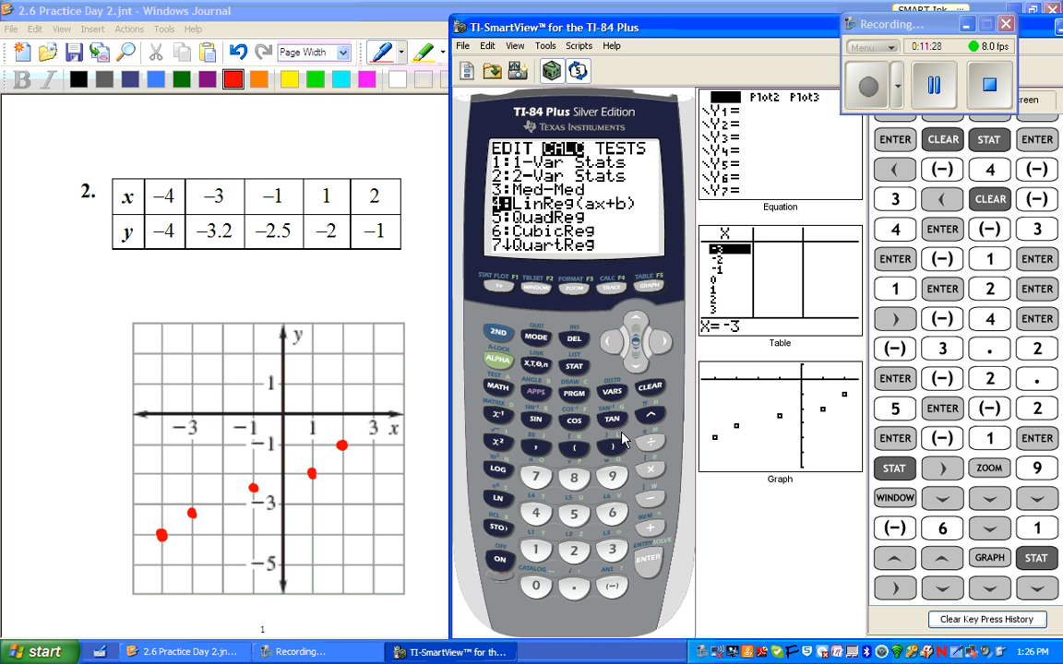
pyautogui.click(652, 572)
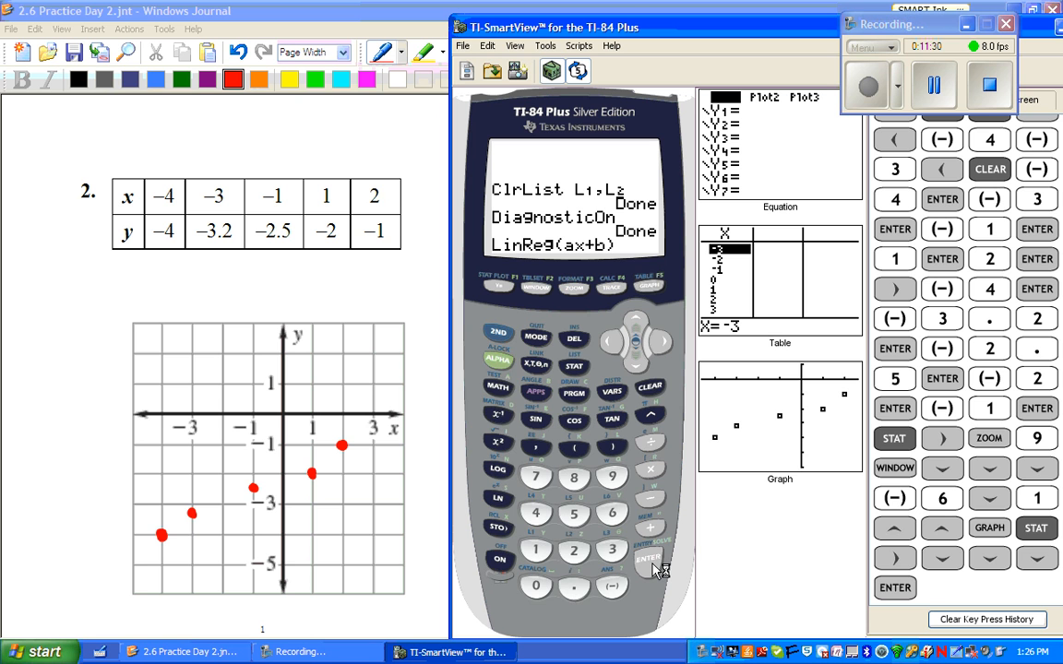
# - Specify L1 and L2 as the x and y lists for the LinReg(ax+b) command
pyautogui.click(498, 336)
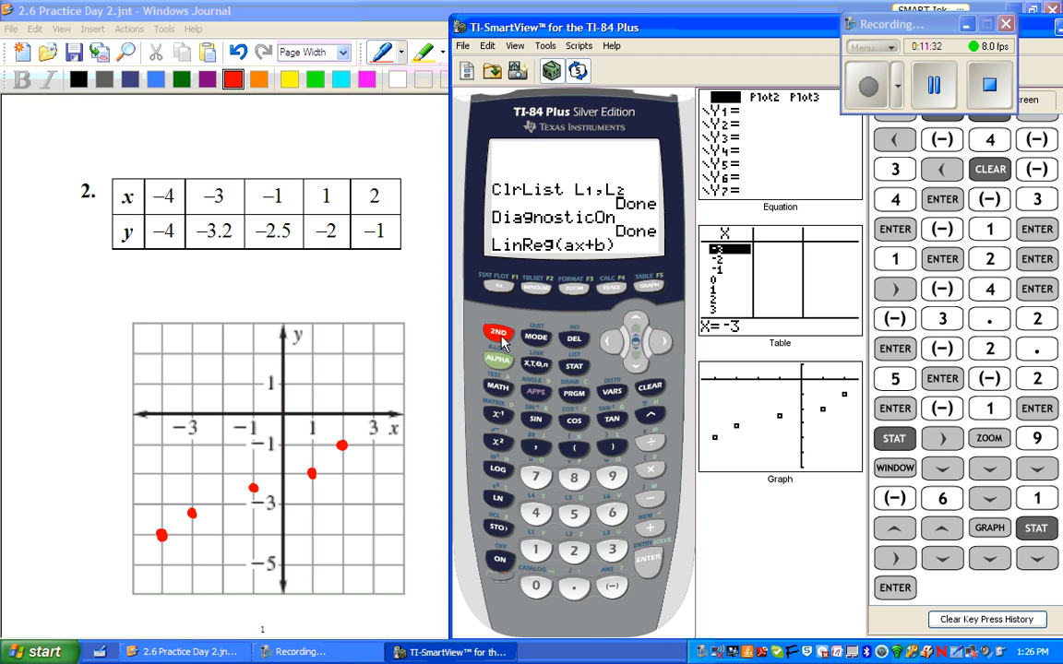
pyautogui.click(537, 546)
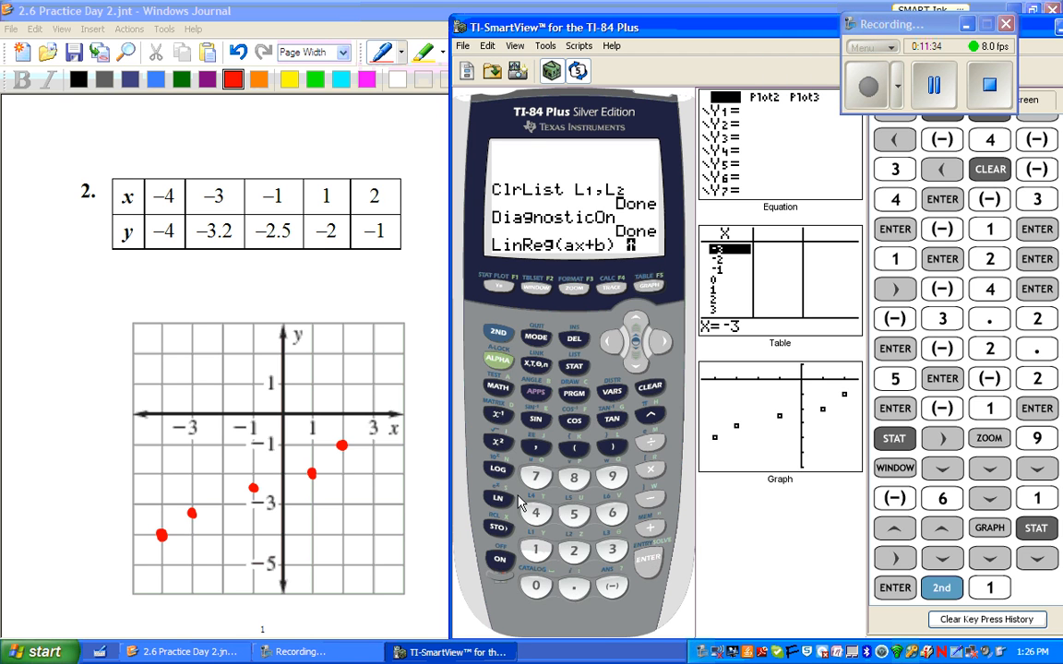
pyautogui.click(536, 448)
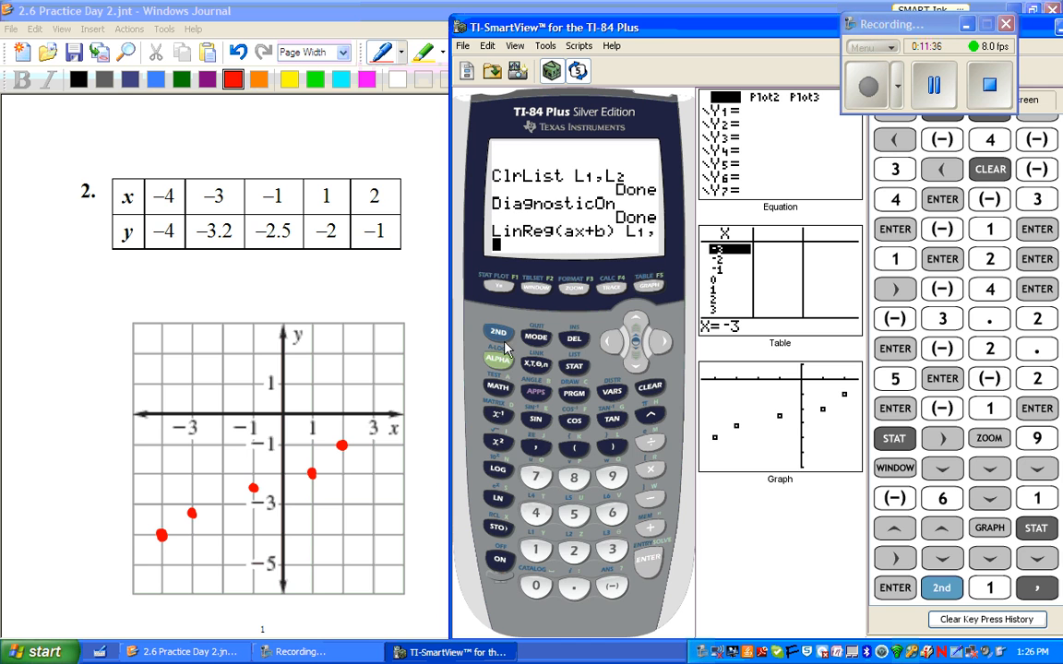
pyautogui.click(498, 333)
pyautogui.click(573, 550)
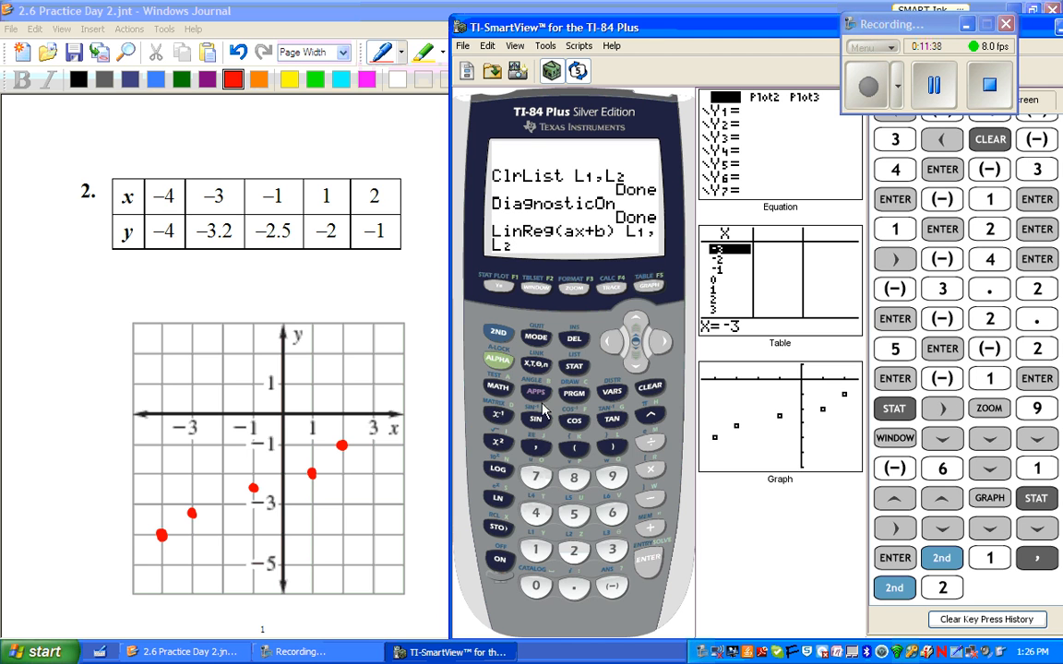
pyautogui.click(535, 449)
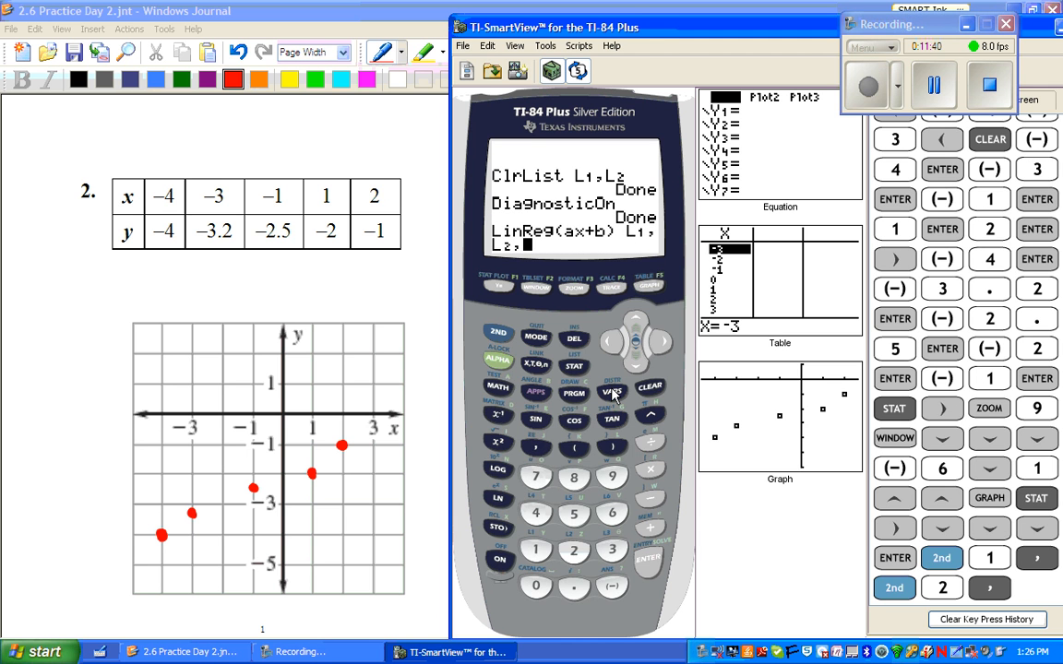
# - Add function Y1 as the place to store the regression equation, and run the regression
pyautogui.click(612, 392)
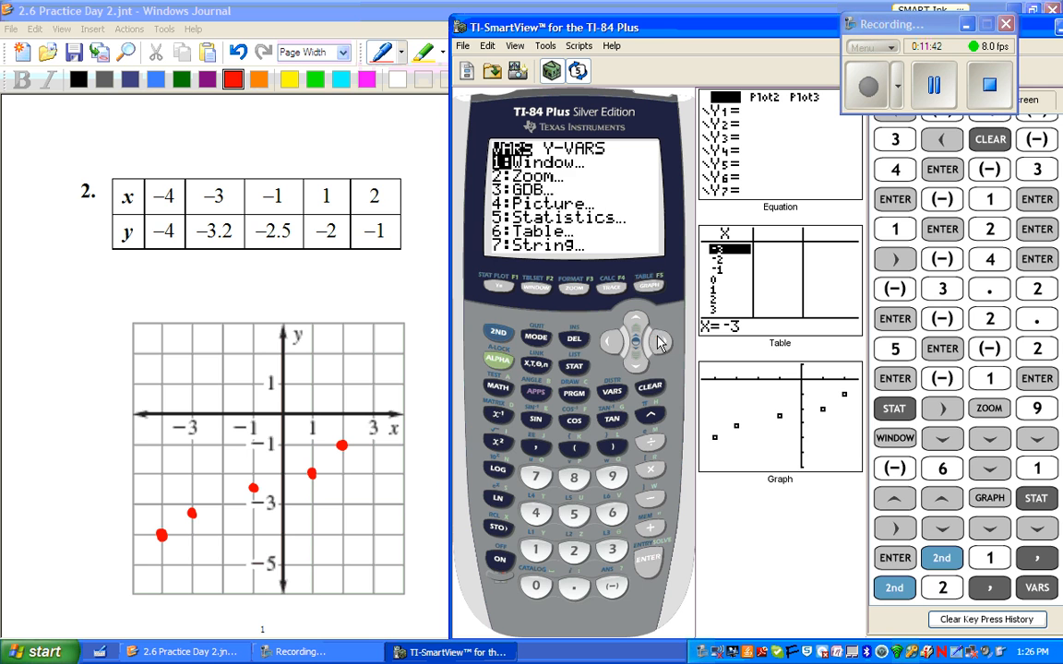
pyautogui.click(659, 344)
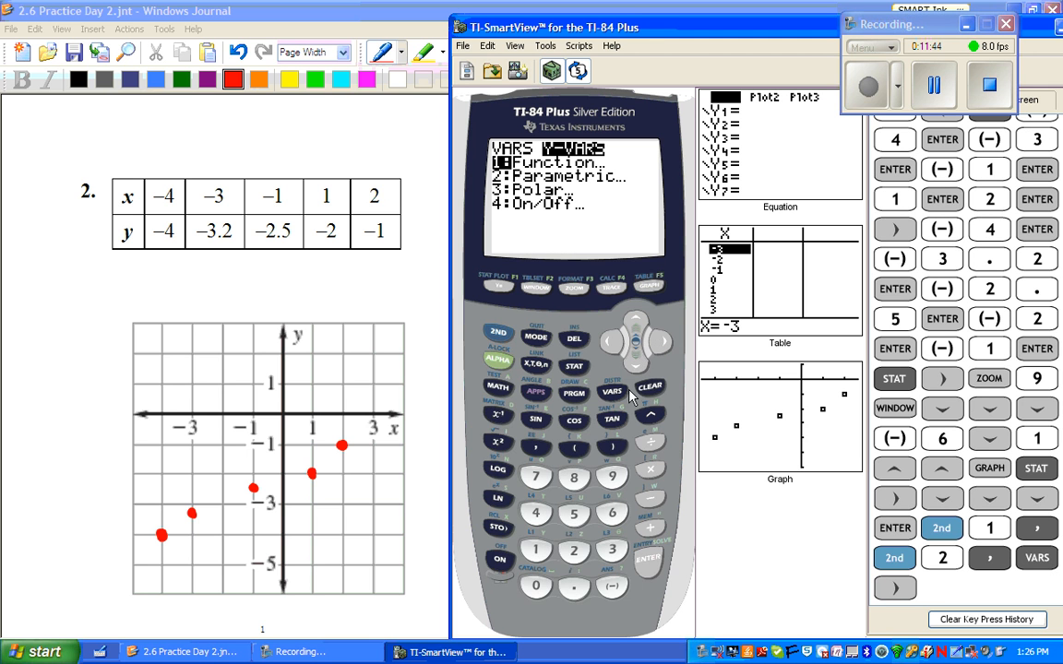
pyautogui.click(646, 565)
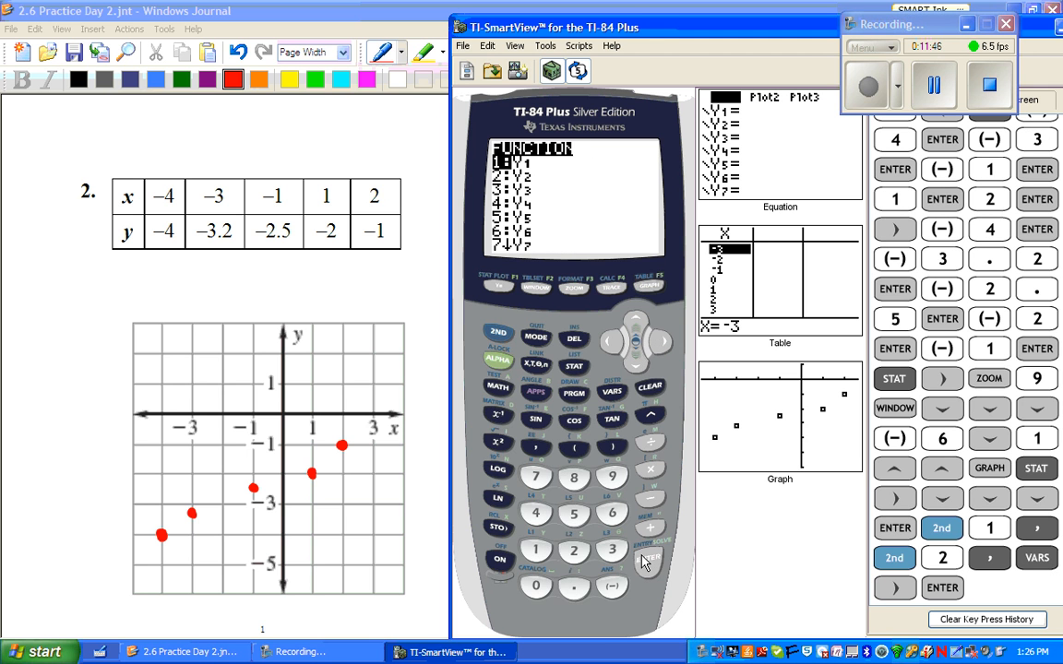
pyautogui.click(650, 561)
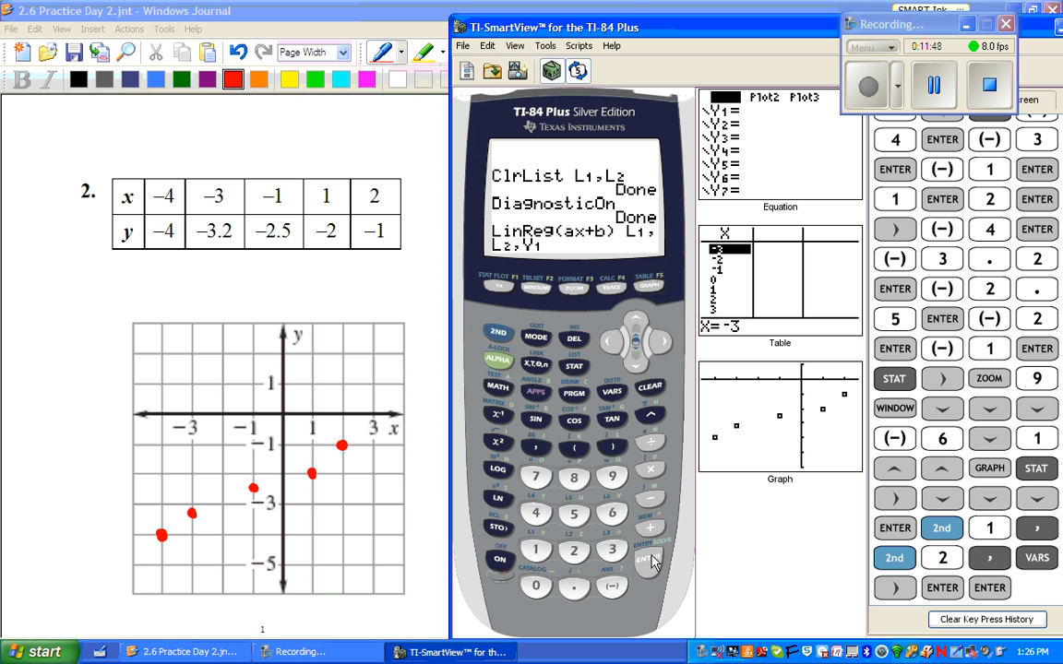
pyautogui.click(650, 562)
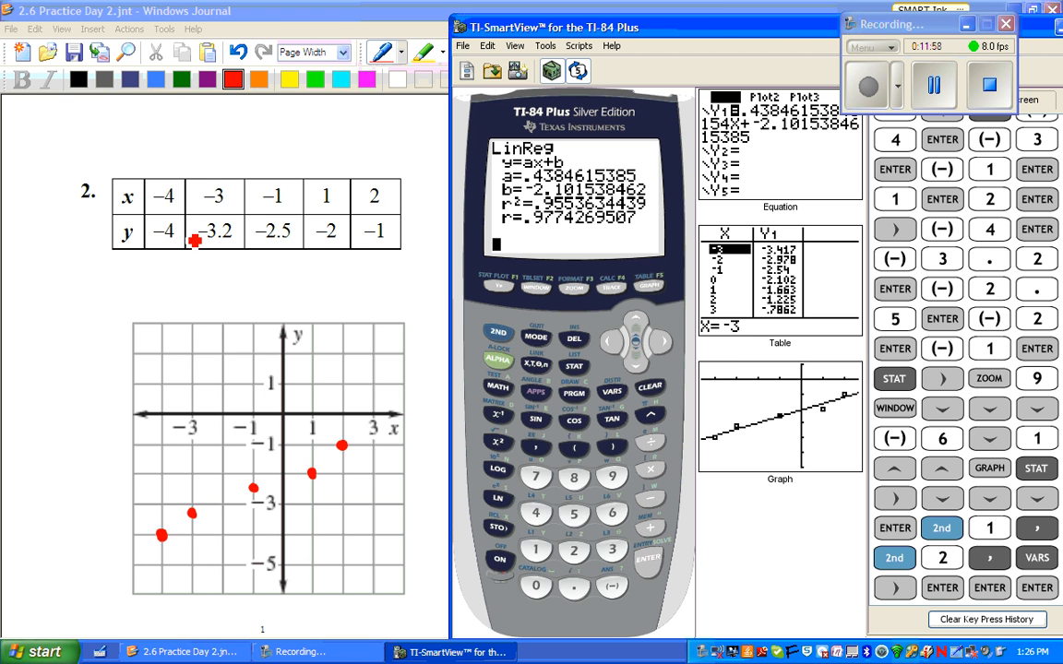
# - On the Windows Journal worksheet, handwrite y = 0.44x - 2.10 in red between problem 2's data table and grid
pyautogui.click(153, 291)
pyautogui.moveTo(162, 274)
pyautogui.mouseDown()
pyautogui.moveTo(157, 314)
pyautogui.moveTo(153, 293)
pyautogui.moveTo(182, 278)
pyautogui.moveTo(182, 288)
pyautogui.moveTo(210, 277)
pyautogui.moveTo(200, 278)
pyautogui.moveTo(252, 281)
pyautogui.moveTo(246, 292)
pyautogui.moveTo(262, 278)
pyautogui.moveTo(267, 290)
pyautogui.moveTo(289, 291)
pyautogui.moveTo(275, 292)
pyautogui.moveTo(310, 281)
pyautogui.mouseUp()
pyautogui.click(223, 289)
pyautogui.moveTo(320, 273)
pyautogui.mouseDown()
pyautogui.moveTo(334, 292)
pyautogui.moveTo(353, 291)
pyautogui.moveTo(372, 270)
pyautogui.mouseUp()
pyautogui.click(341, 290)
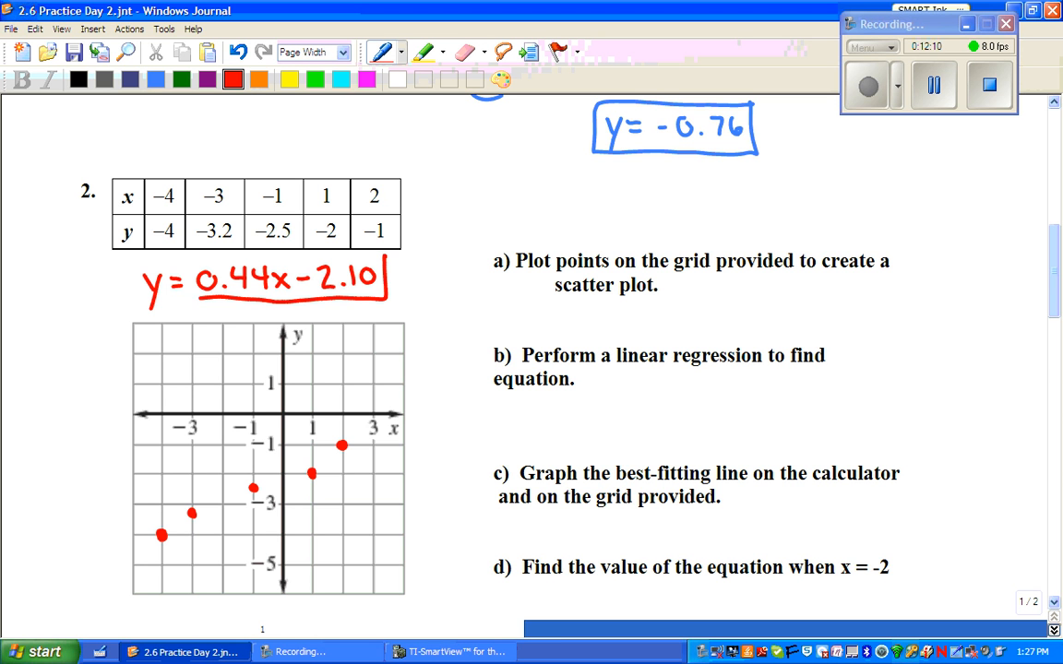